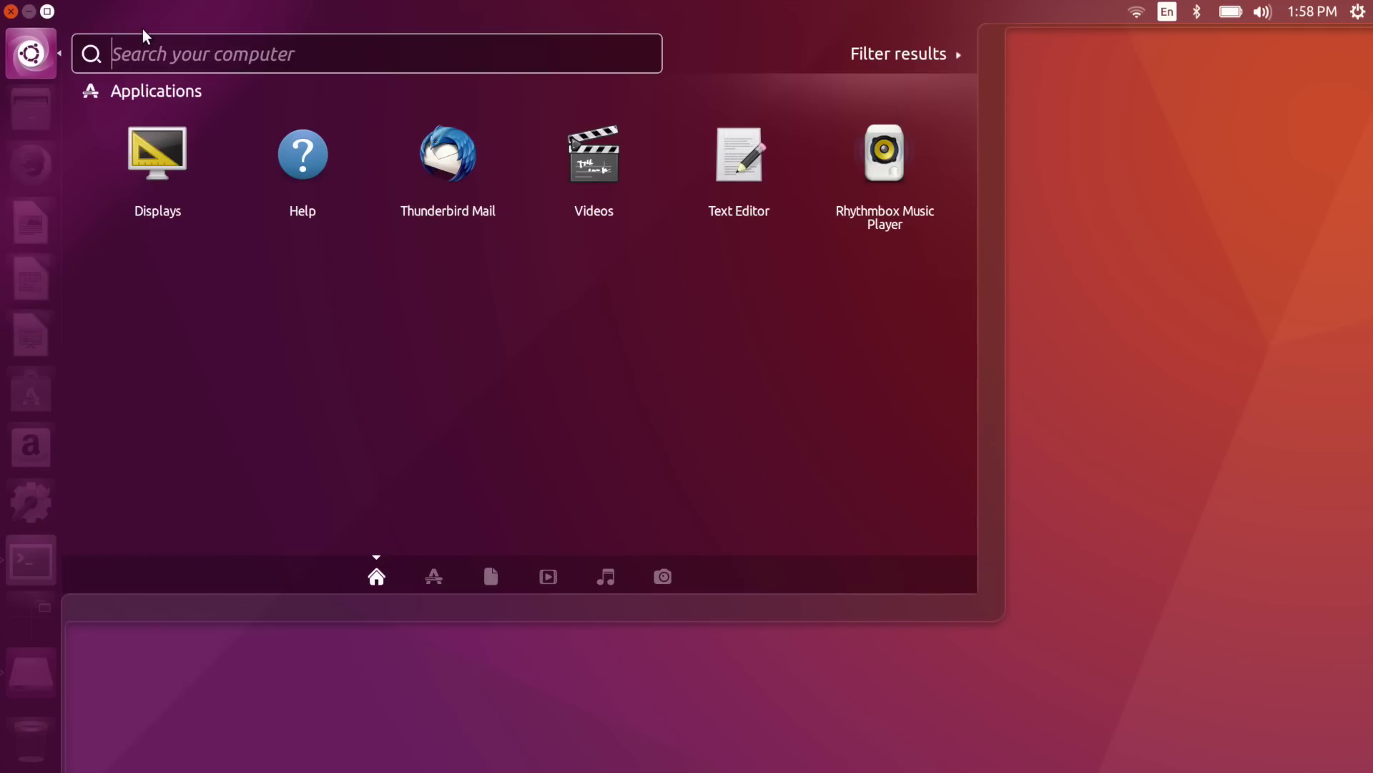
# Step: Find and open Software & Updates with the search "driv" and submit ppa:graphics-drivers as a new third-party software source
pyautogui.write('driv')
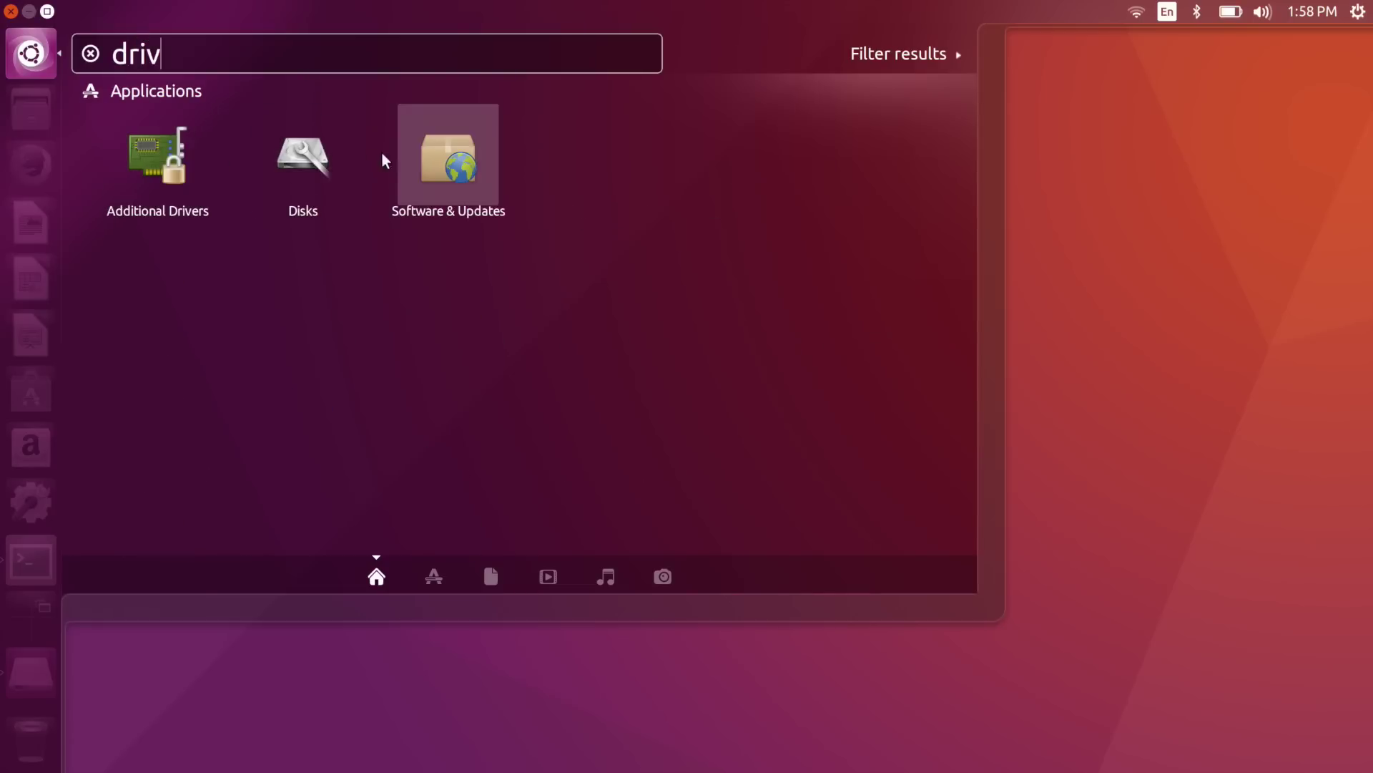
pyautogui.click(415, 165)
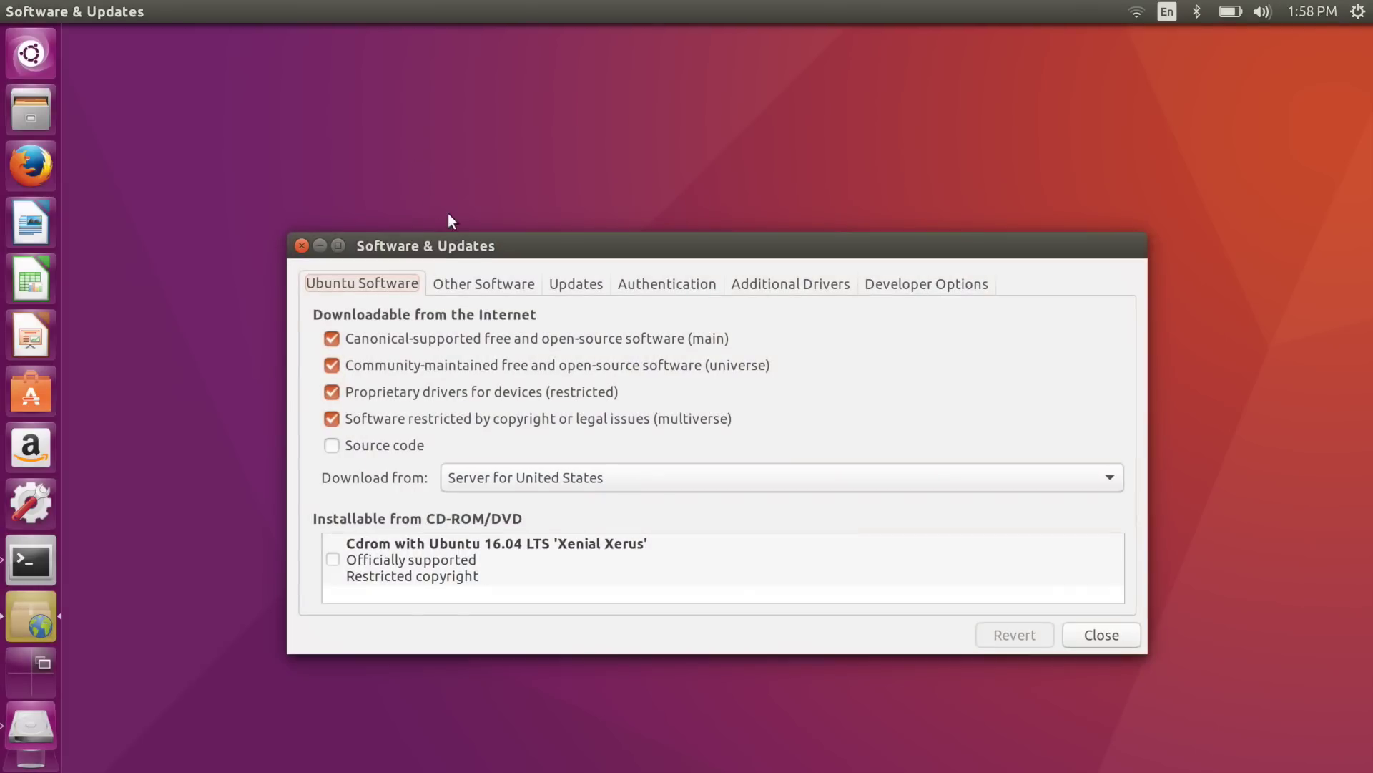
pyautogui.click(489, 289)
pyautogui.click(352, 593)
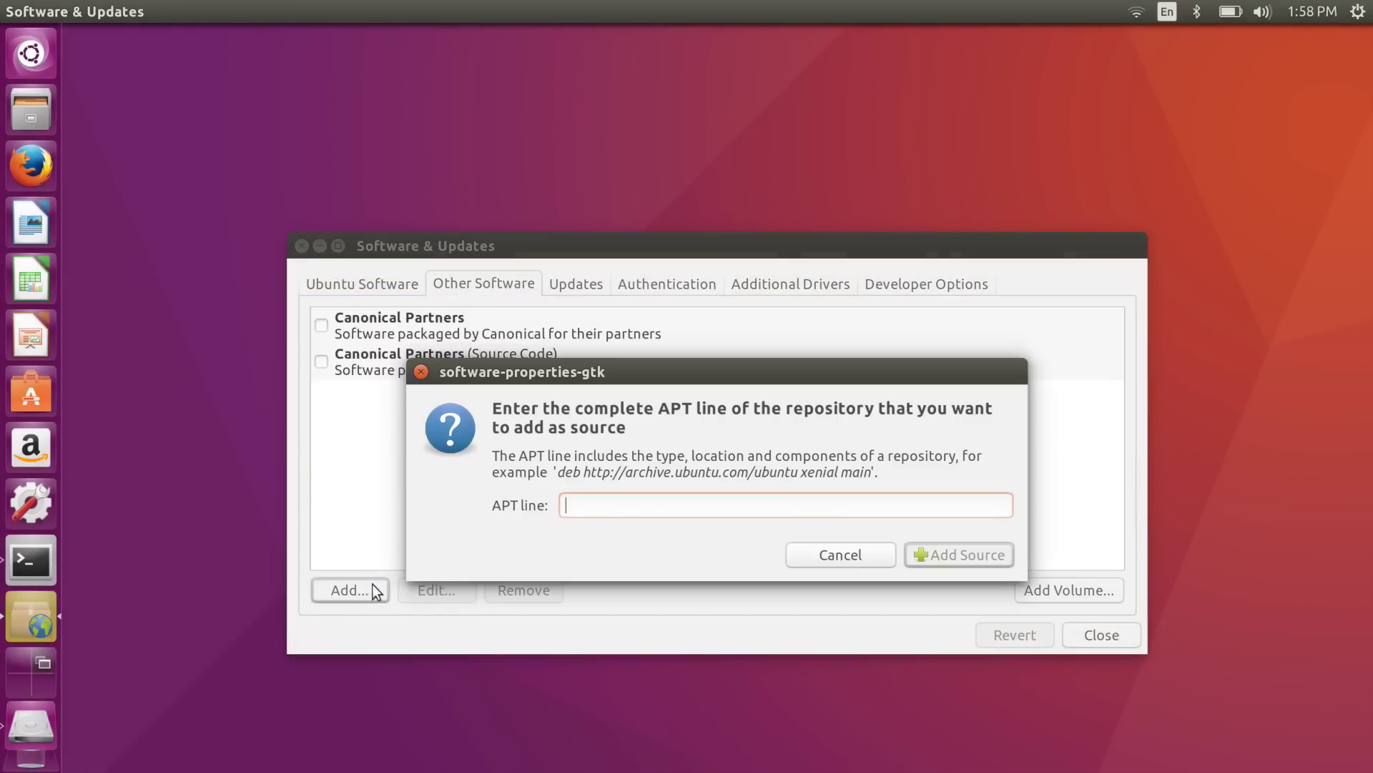
pyautogui.write('ppa:')
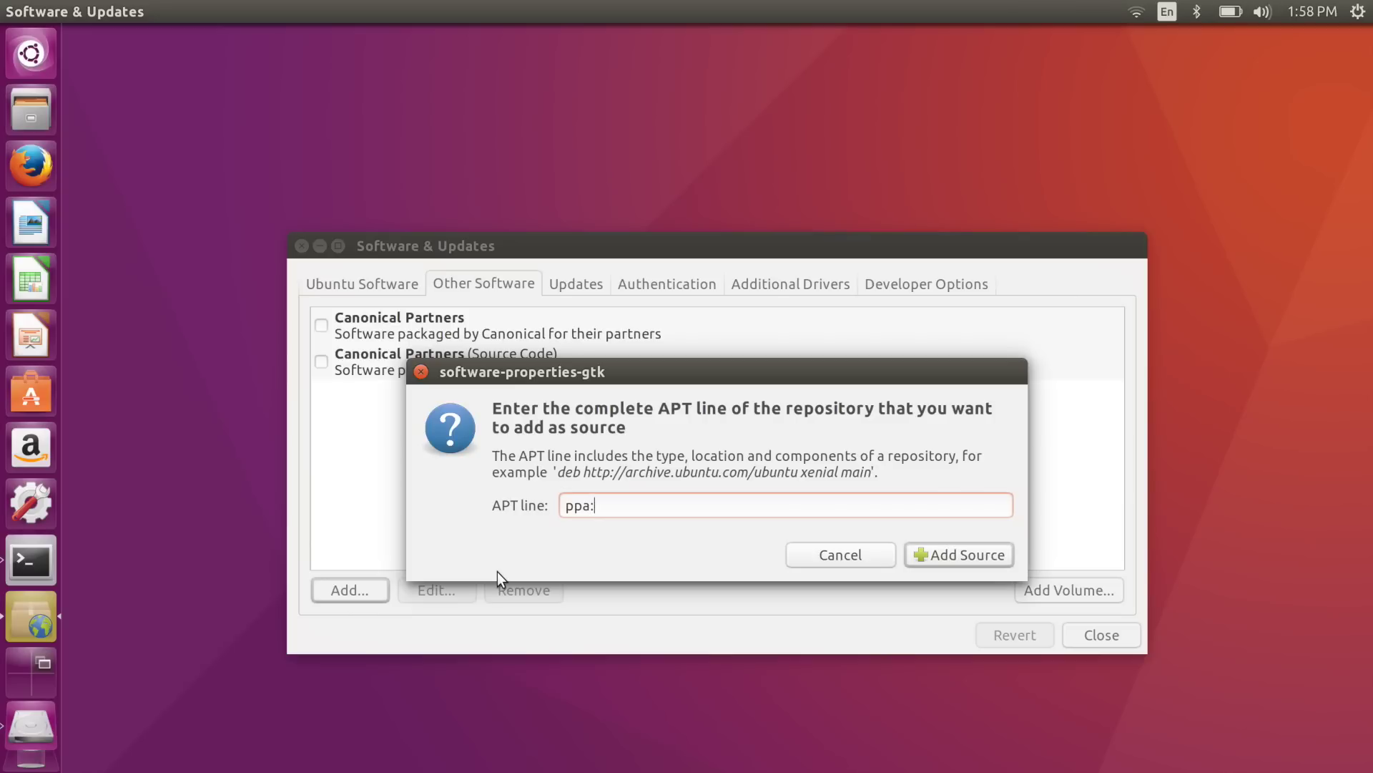
pyautogui.write('graphics-drivers')
pyautogui.click(966, 558)
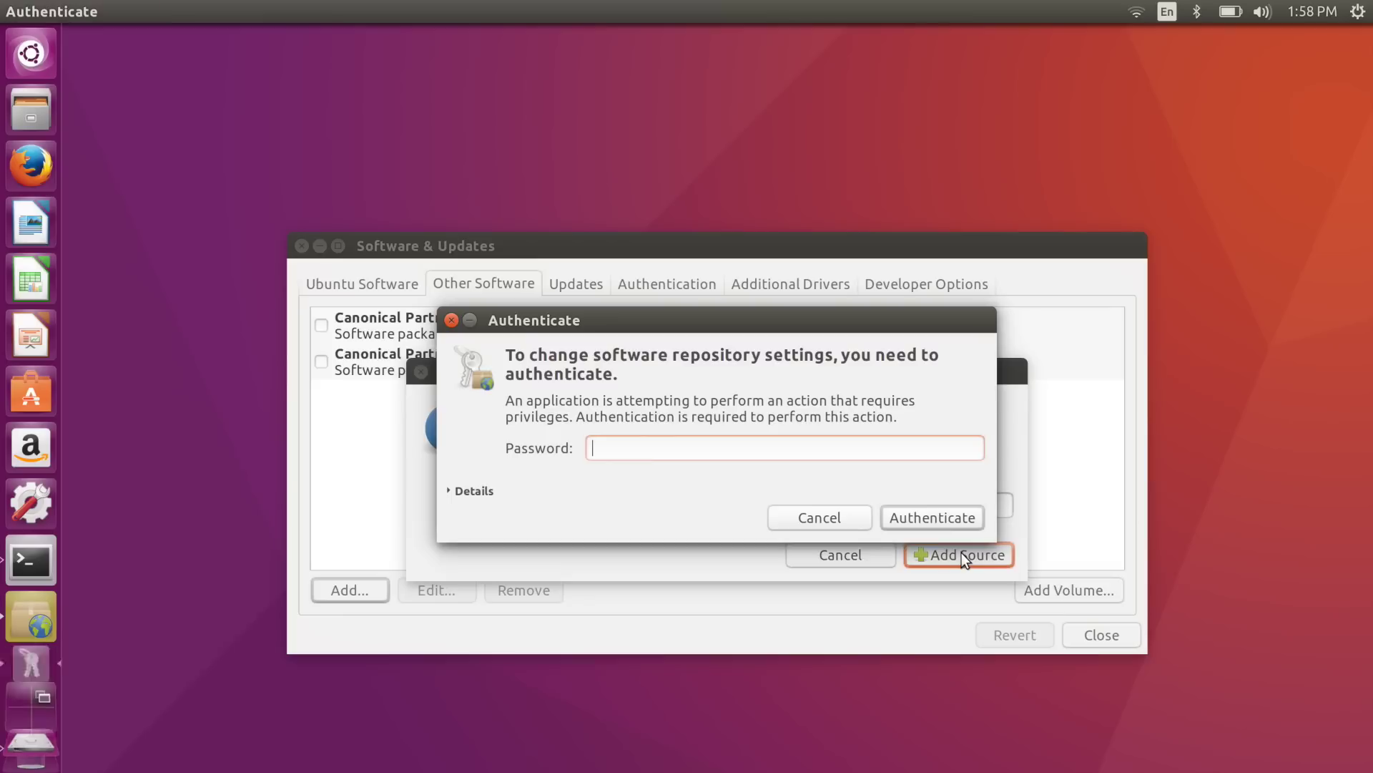
# Step: Authenticate the software repository change with the account password, clearing and re-entering it before confirming
pyautogui.write('••••••')
pyautogui.press('BackSpace')
pyautogui.press('BackSpace')
pyautogui.press('BackSpace')
pyautogui.press('BackSpace')
pyautogui.press('BackSpace')
pyautogui.press('BackSpace')
pyautogui.write('••••••')
pyautogui.press('Return')
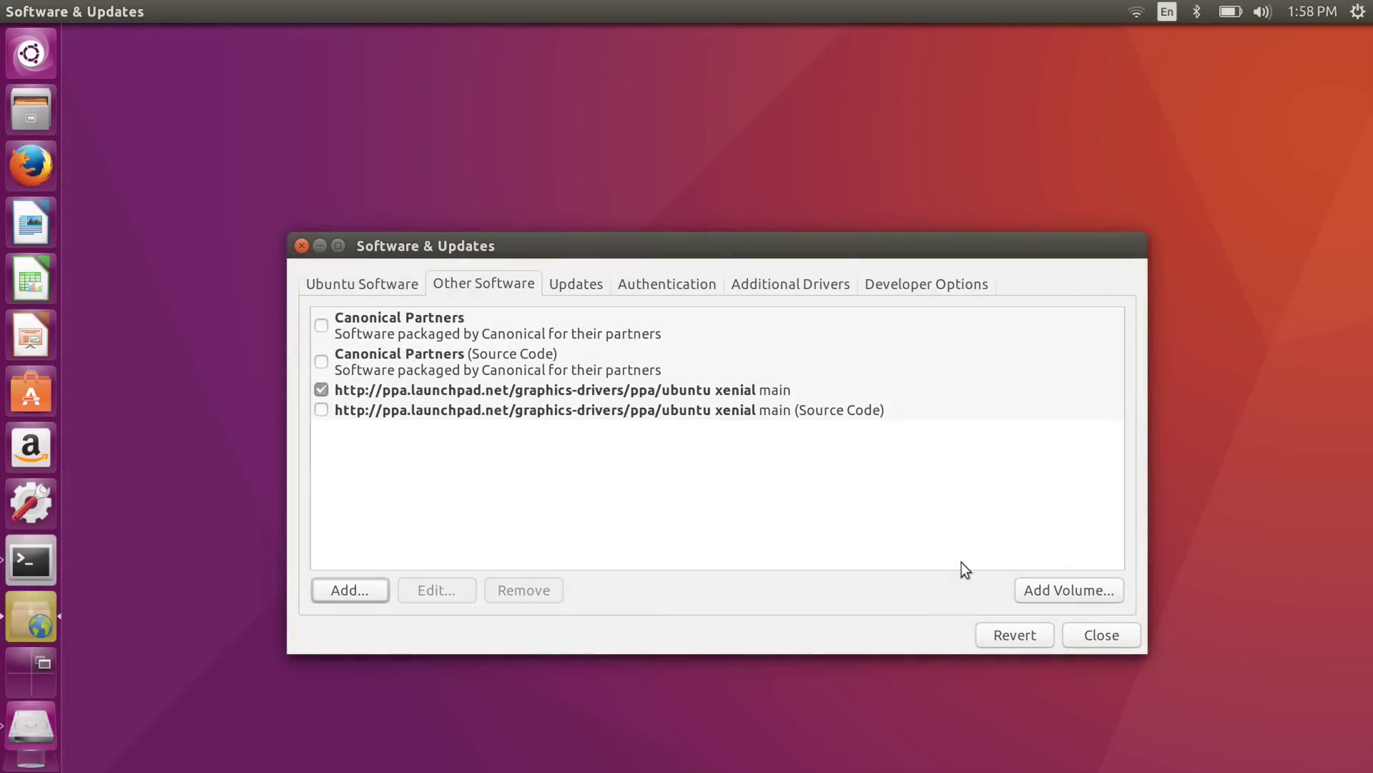
# Step: Close the software sources settings and reload the information about available software
pyautogui.click(1100, 636)
pyautogui.click(890, 555)
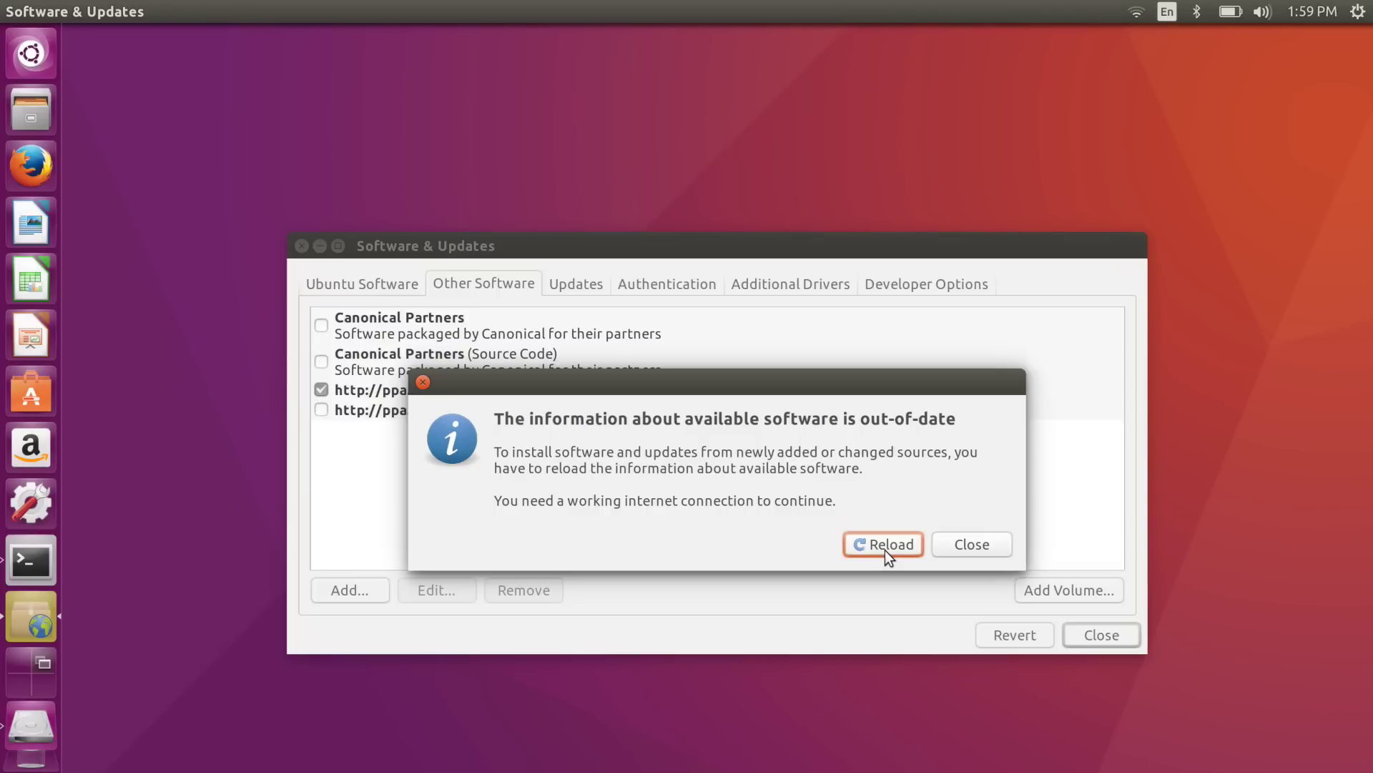
pyautogui.click(887, 551)
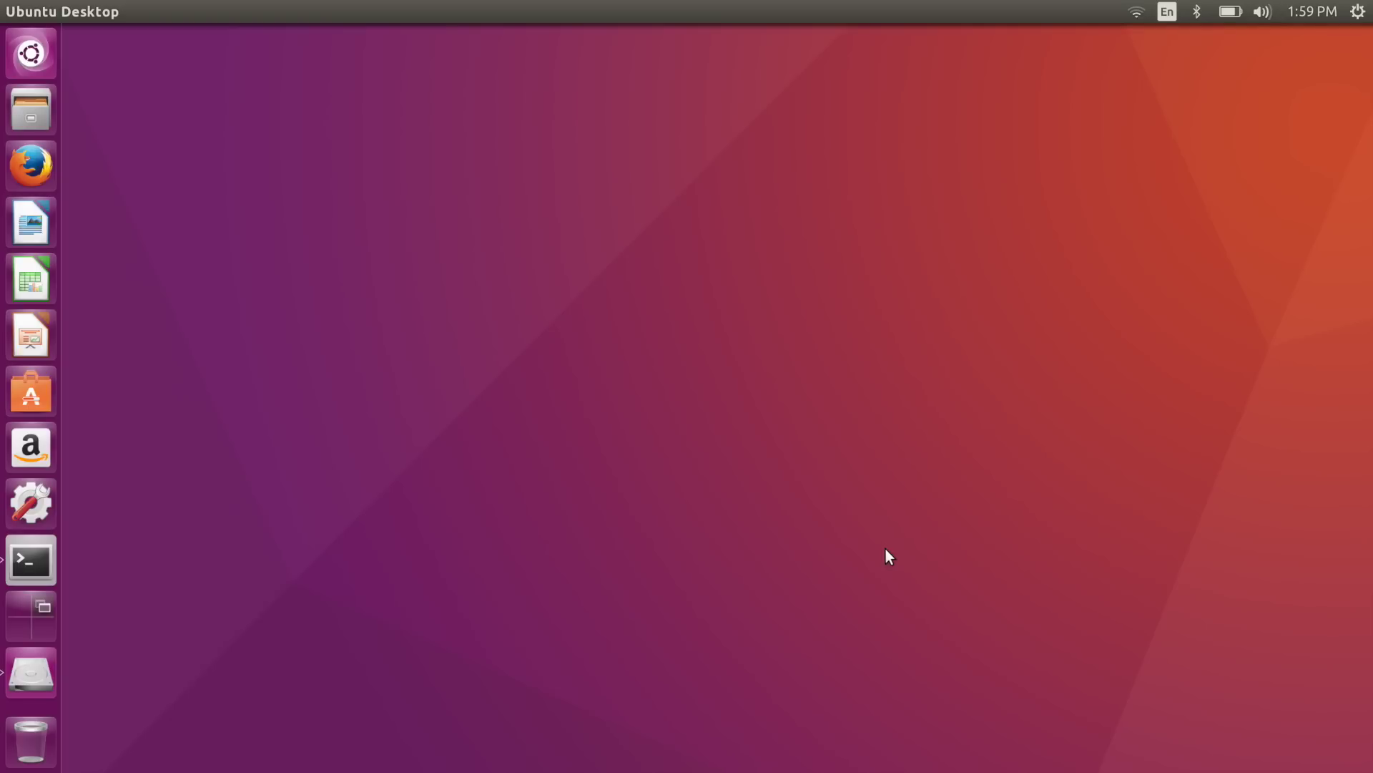
# Step: Open Additional Drivers, apply NVIDIA binary driver version 367.35 from nvidia-367, and authenticate with the account password
pyautogui.click(30, 53)
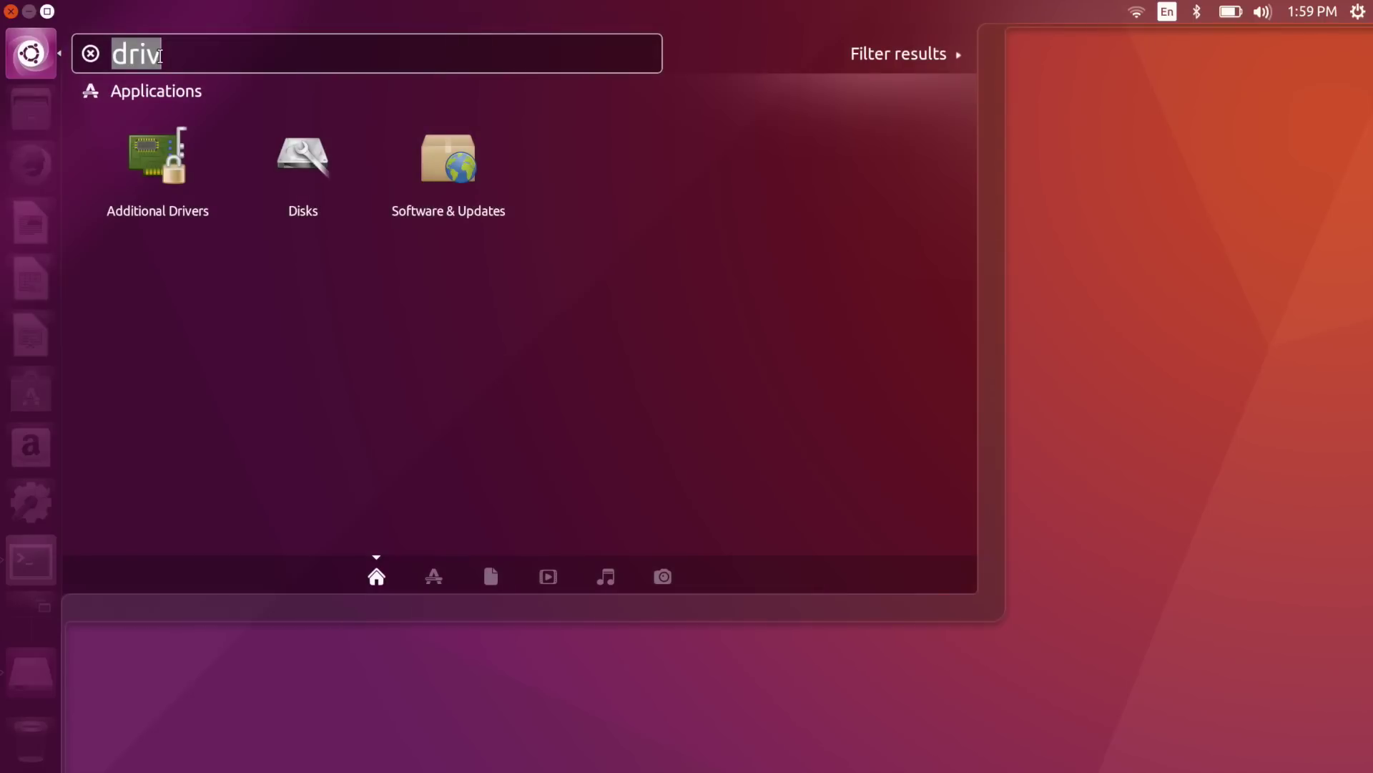
pyautogui.click(151, 168)
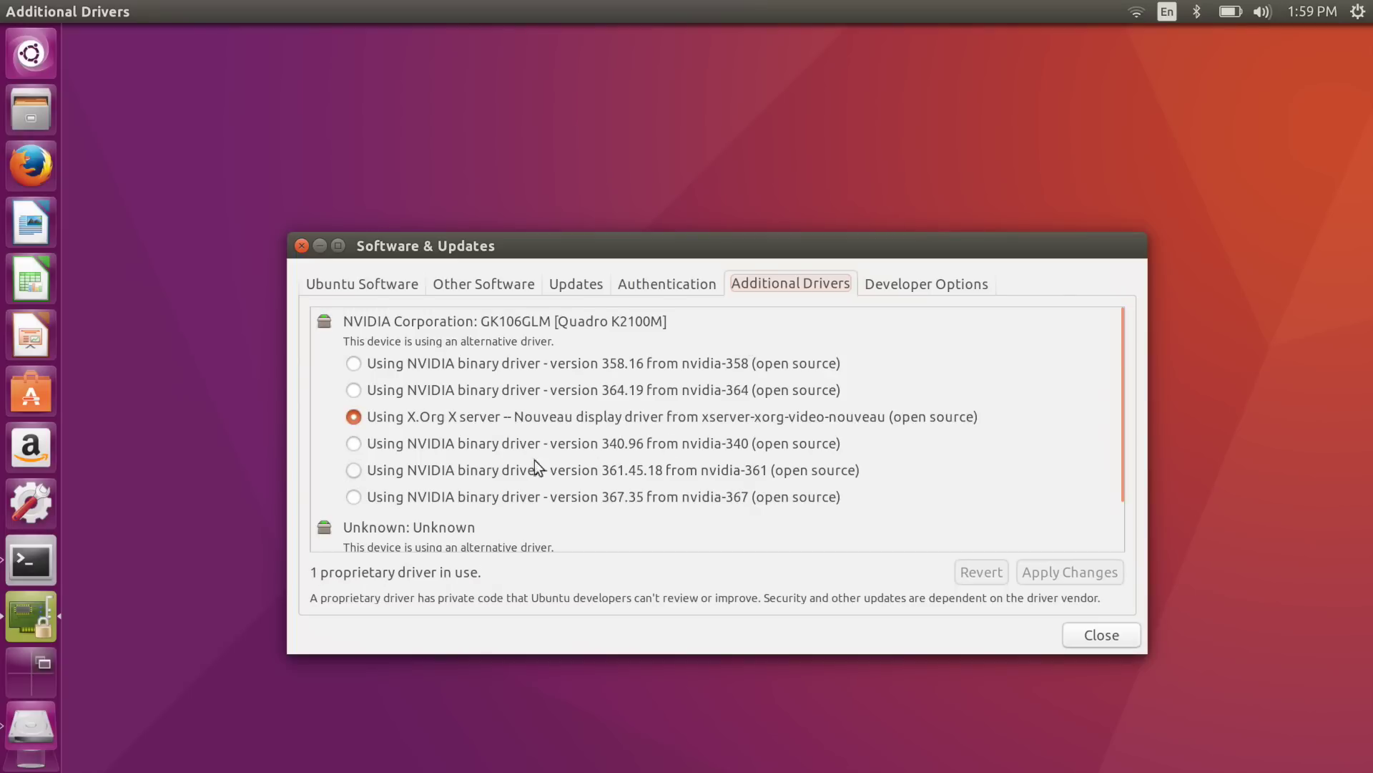
pyautogui.click(355, 498)
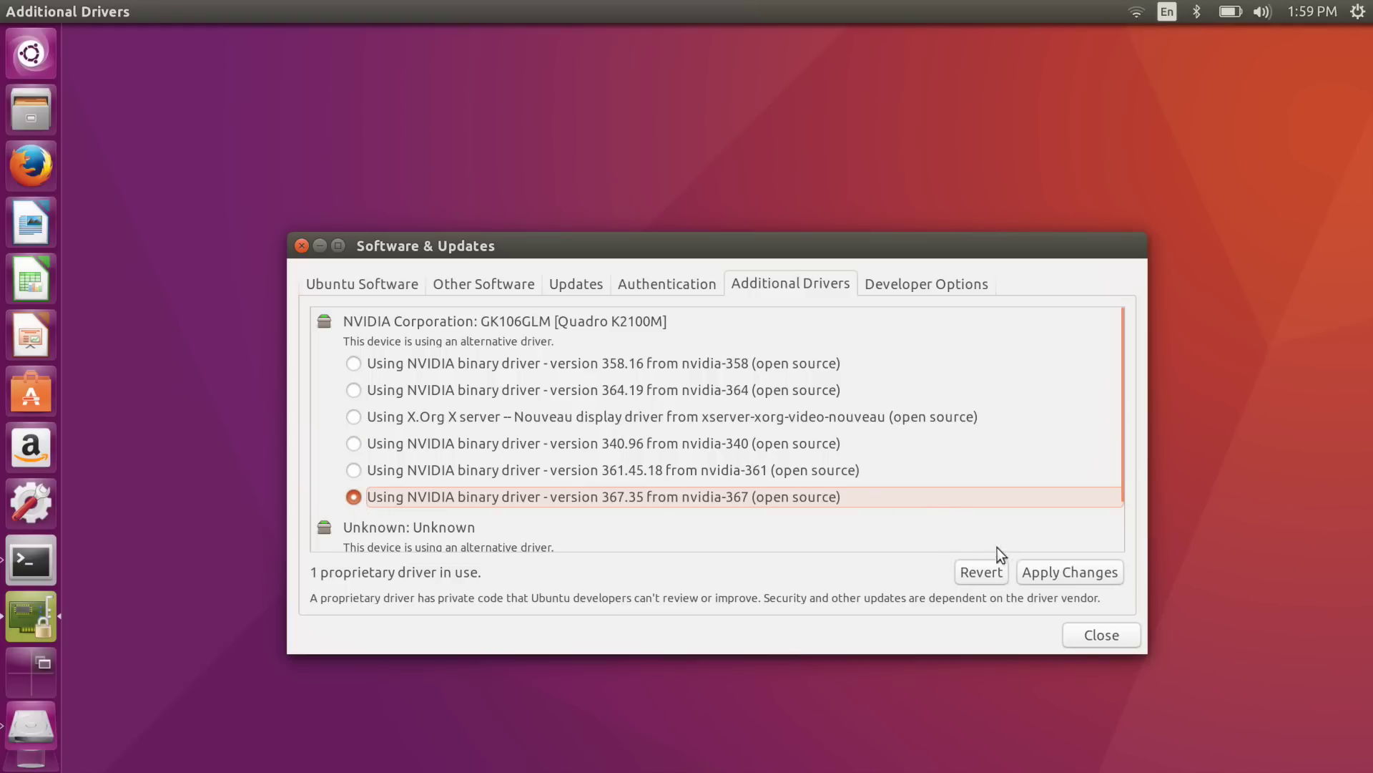
pyautogui.click(1046, 573)
pyautogui.write('••••••')
pyautogui.press('Return')
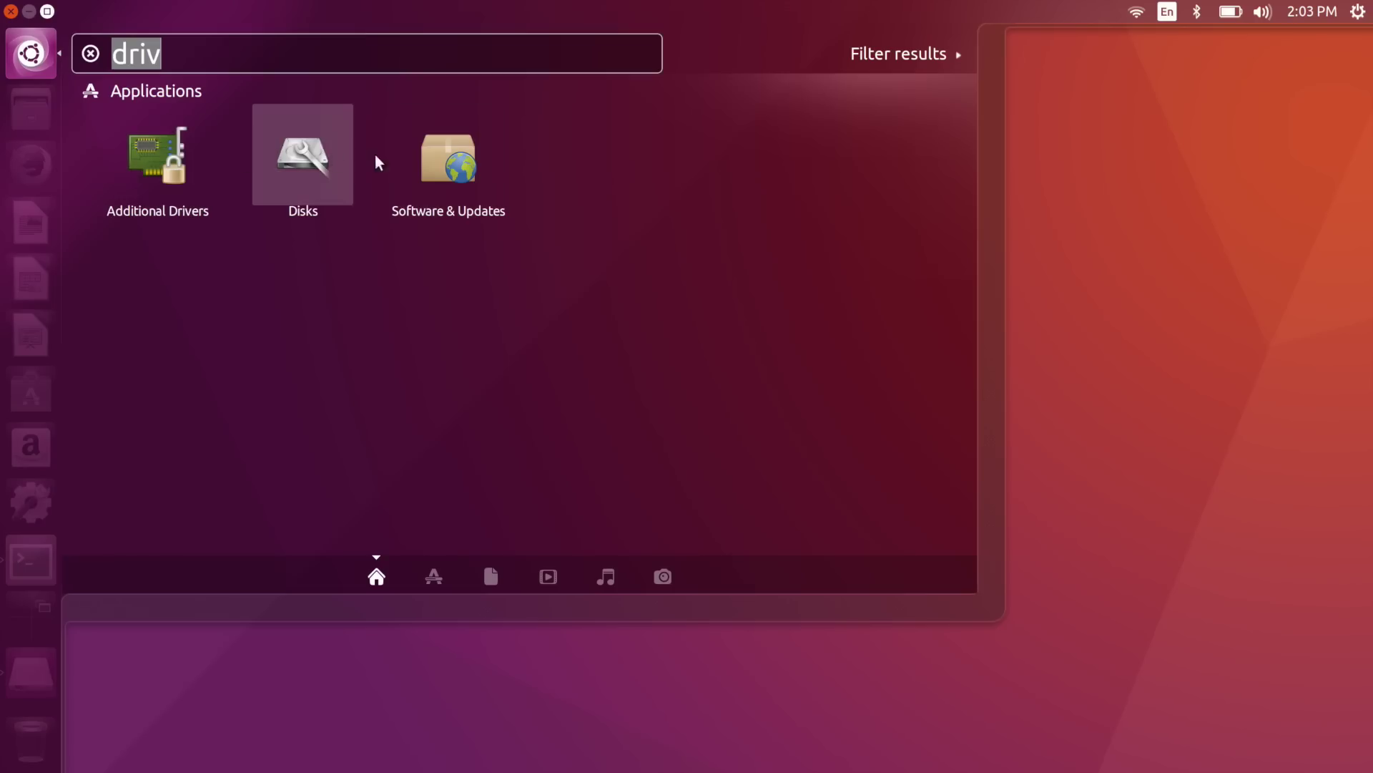
# Step: Reopen Software & Updates to check which graphics driver is selected
pyautogui.click(458, 165)
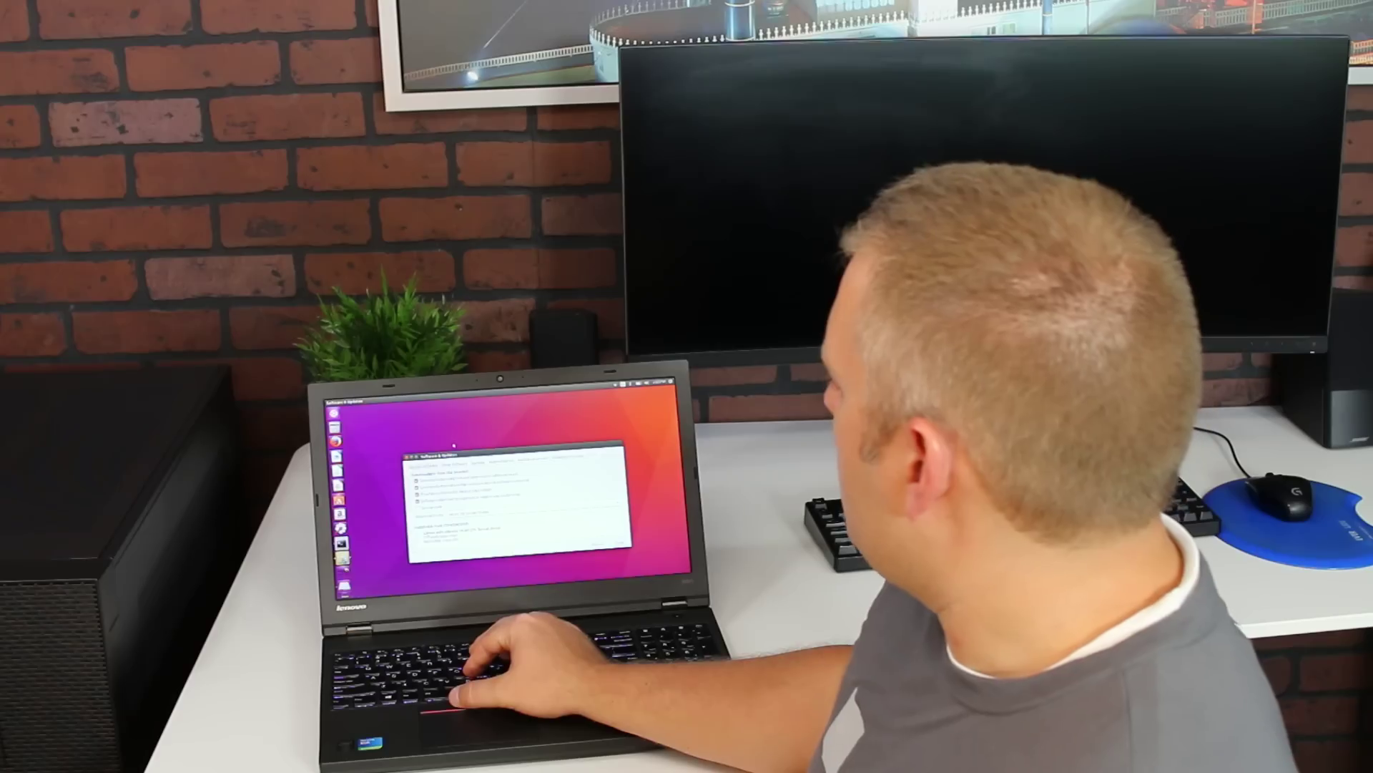
pyautogui.click(454, 463)
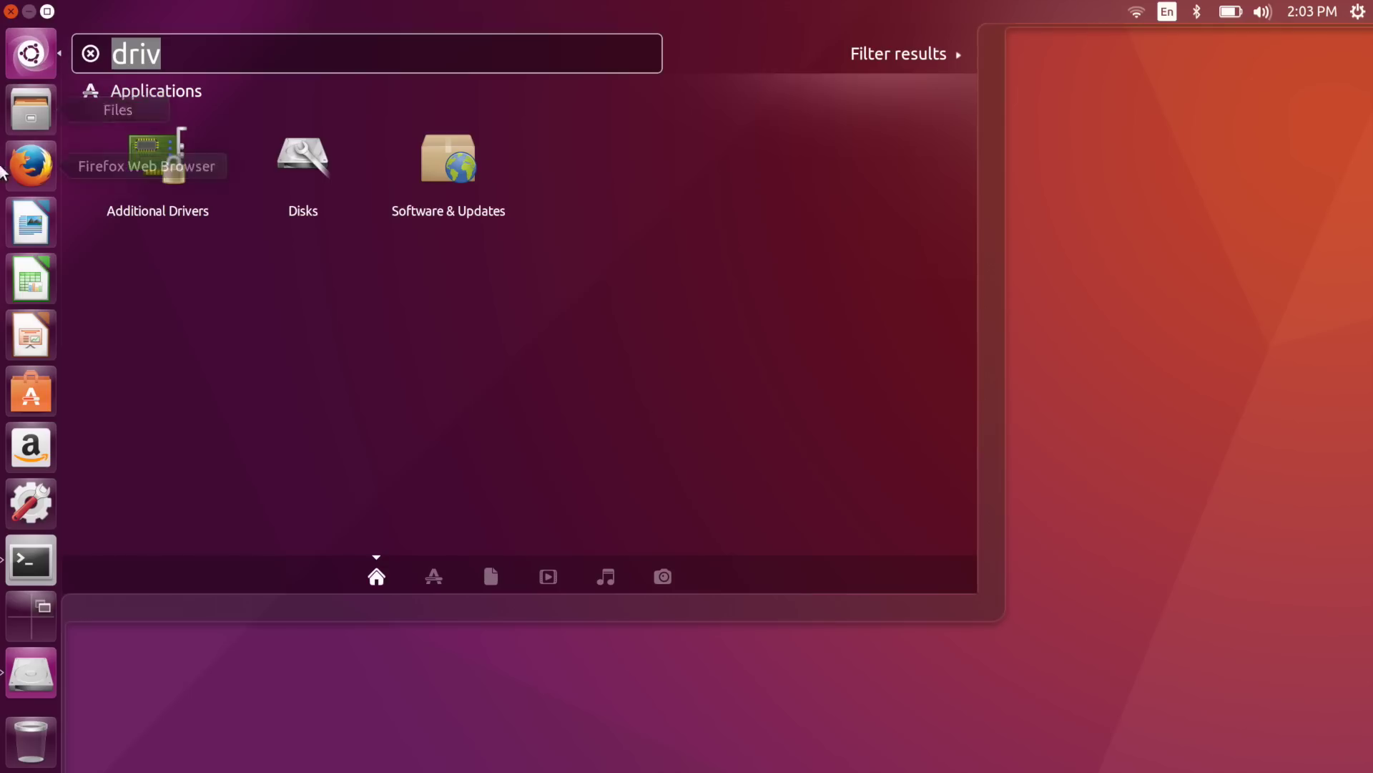
# Step: Search Ubuntu Software for "synap", install Synaptic Package Manager, and authenticate with the account password
pyautogui.click(20, 390)
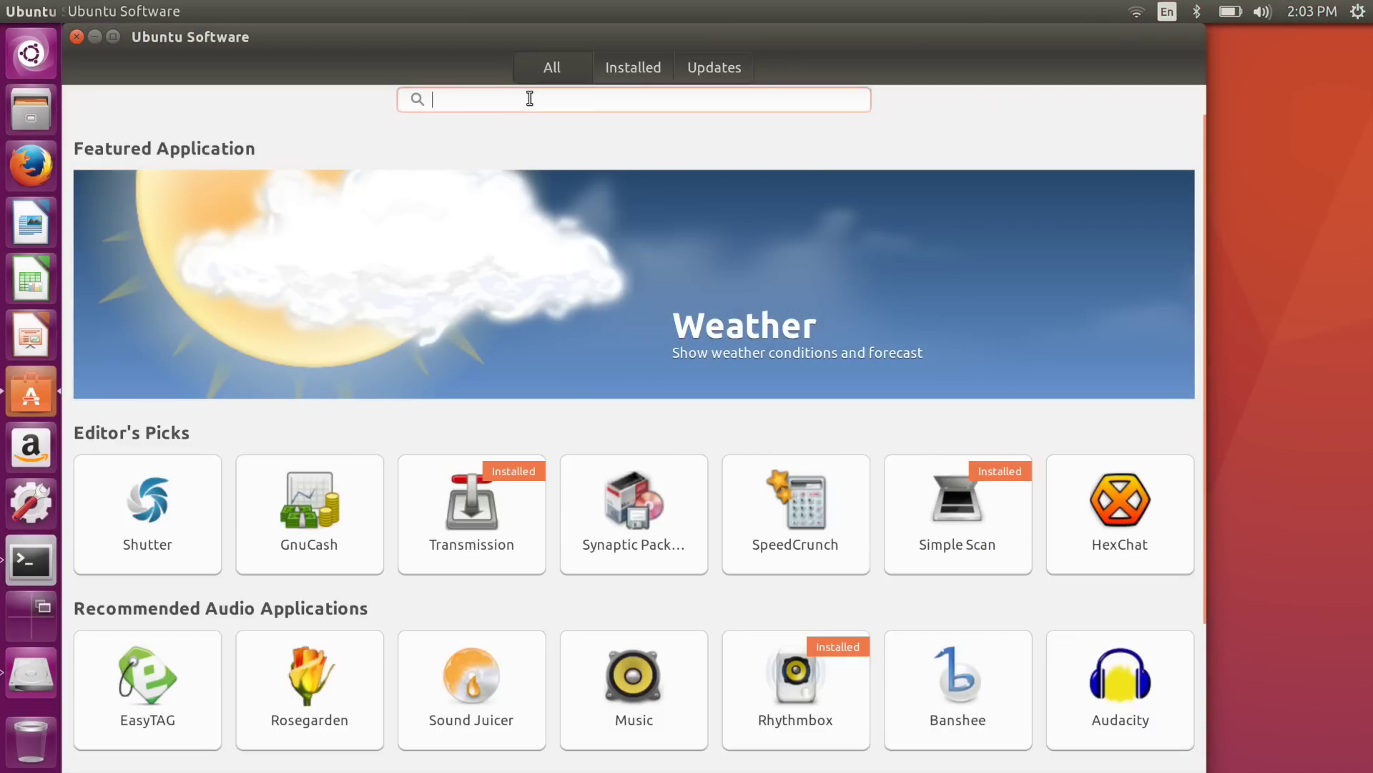
pyautogui.write('synap')
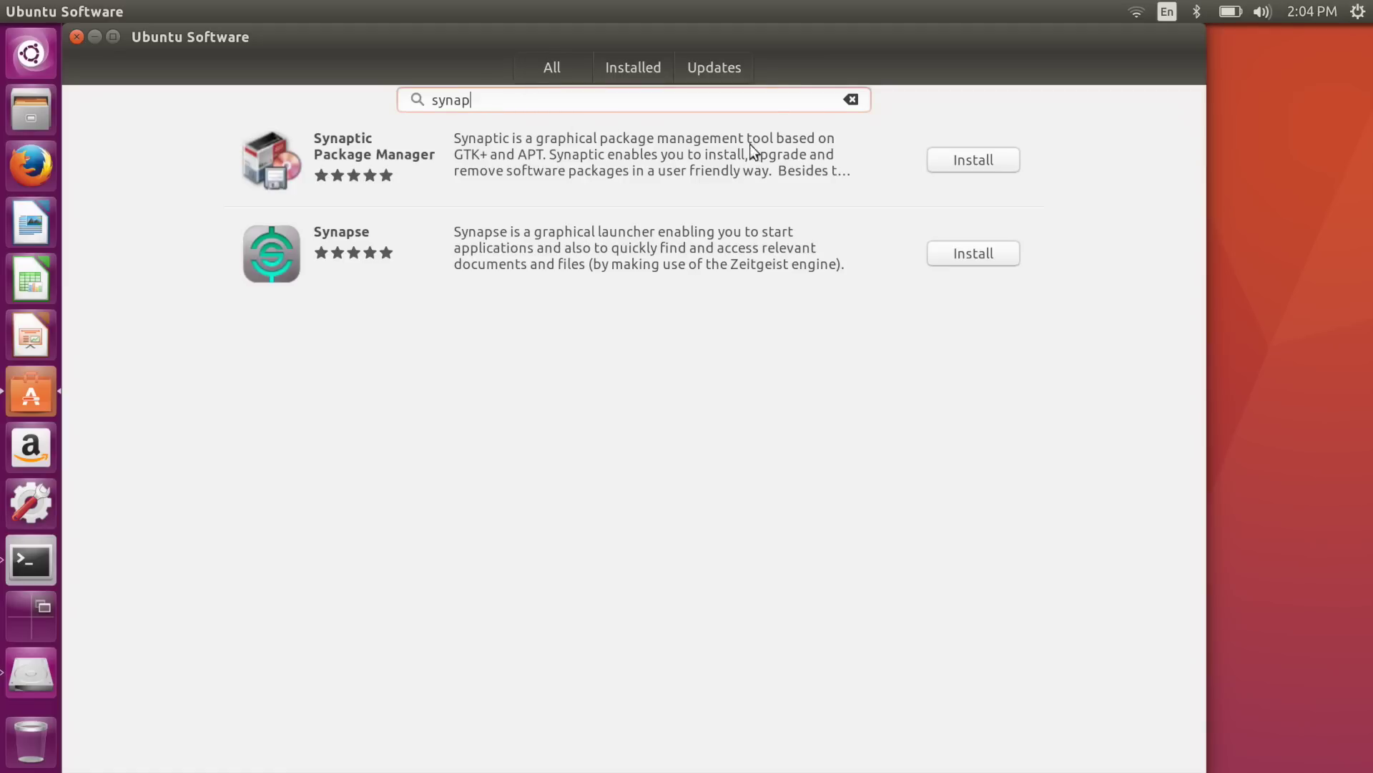
pyautogui.click(965, 160)
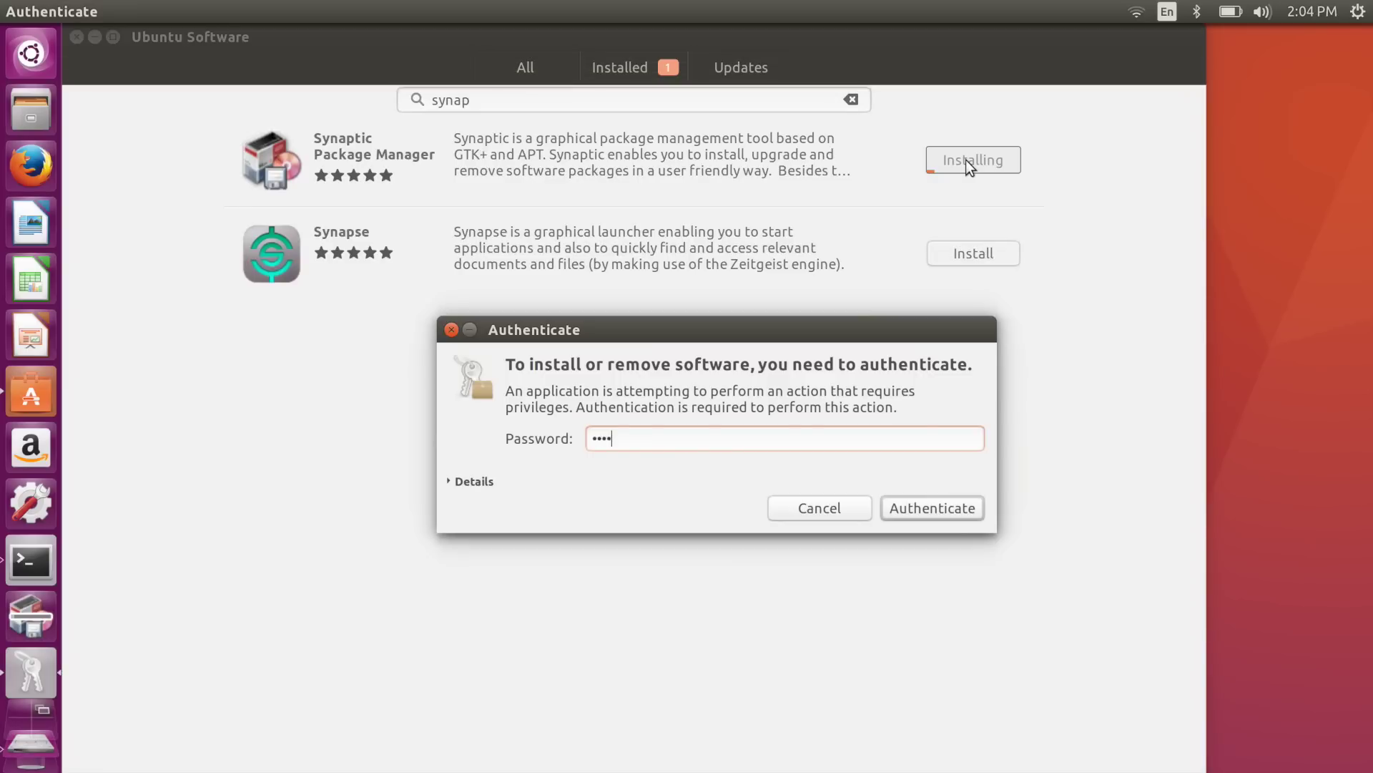
pyautogui.press('Return')
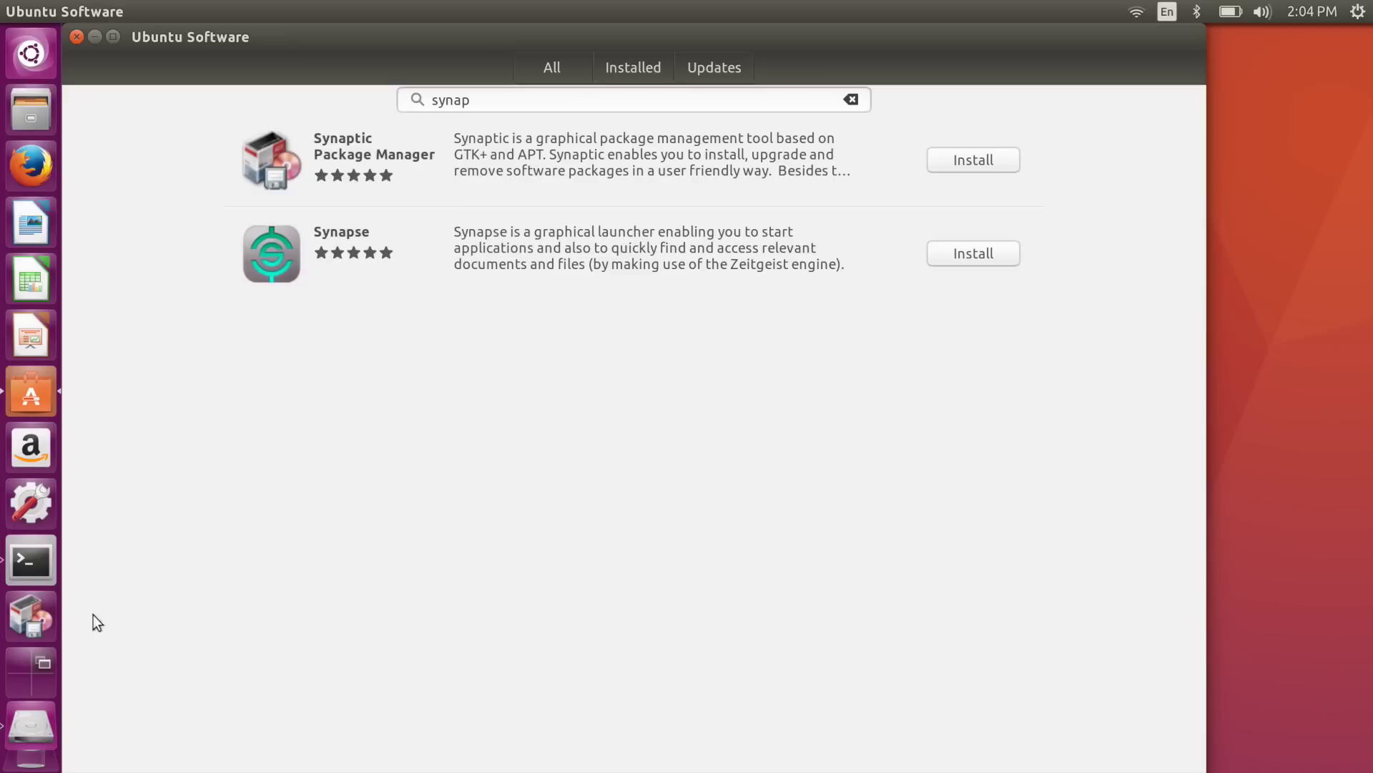
# Step: Launch Synaptic Package Manager with the account password, dismiss its quick introduction, and maximize its window
pyautogui.click(31, 616)
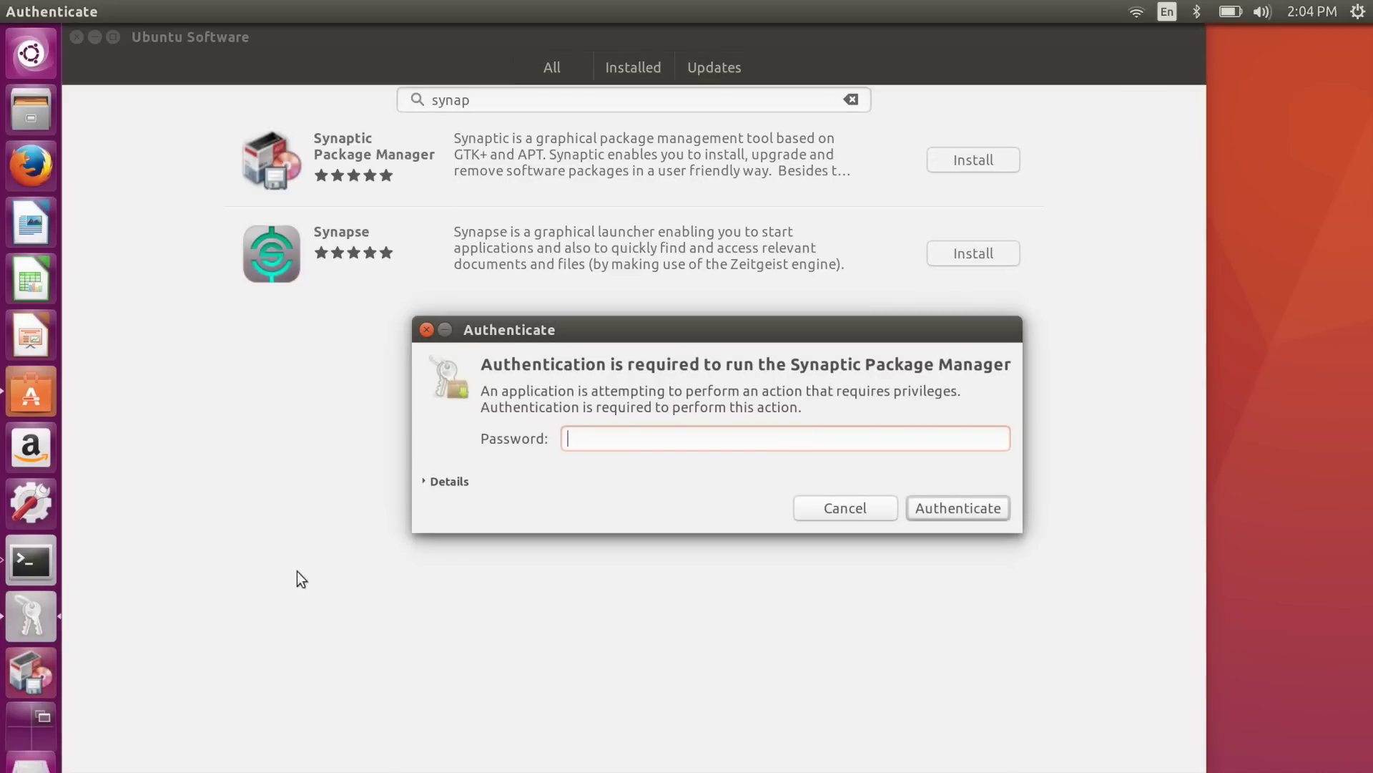
pyautogui.write('******')
pyautogui.press('Return')
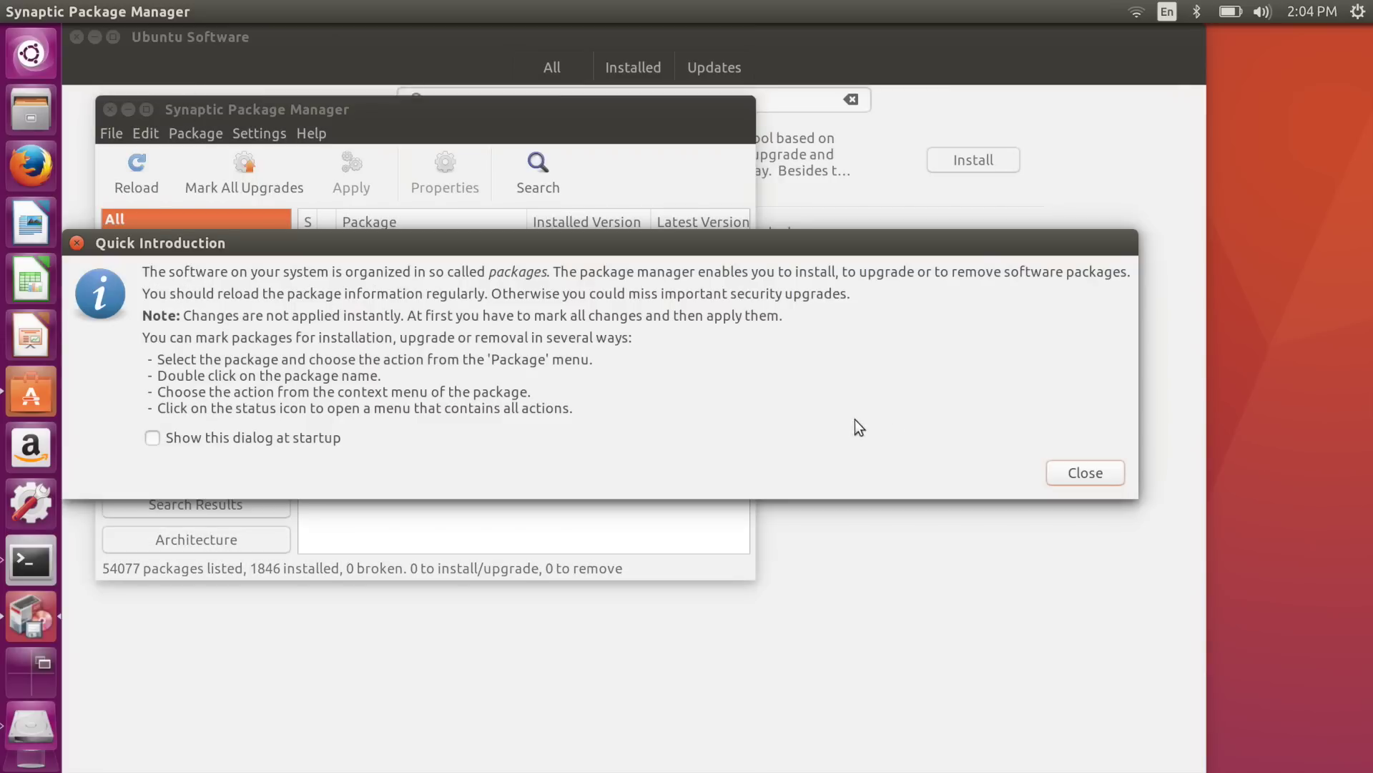
pyautogui.click(1083, 475)
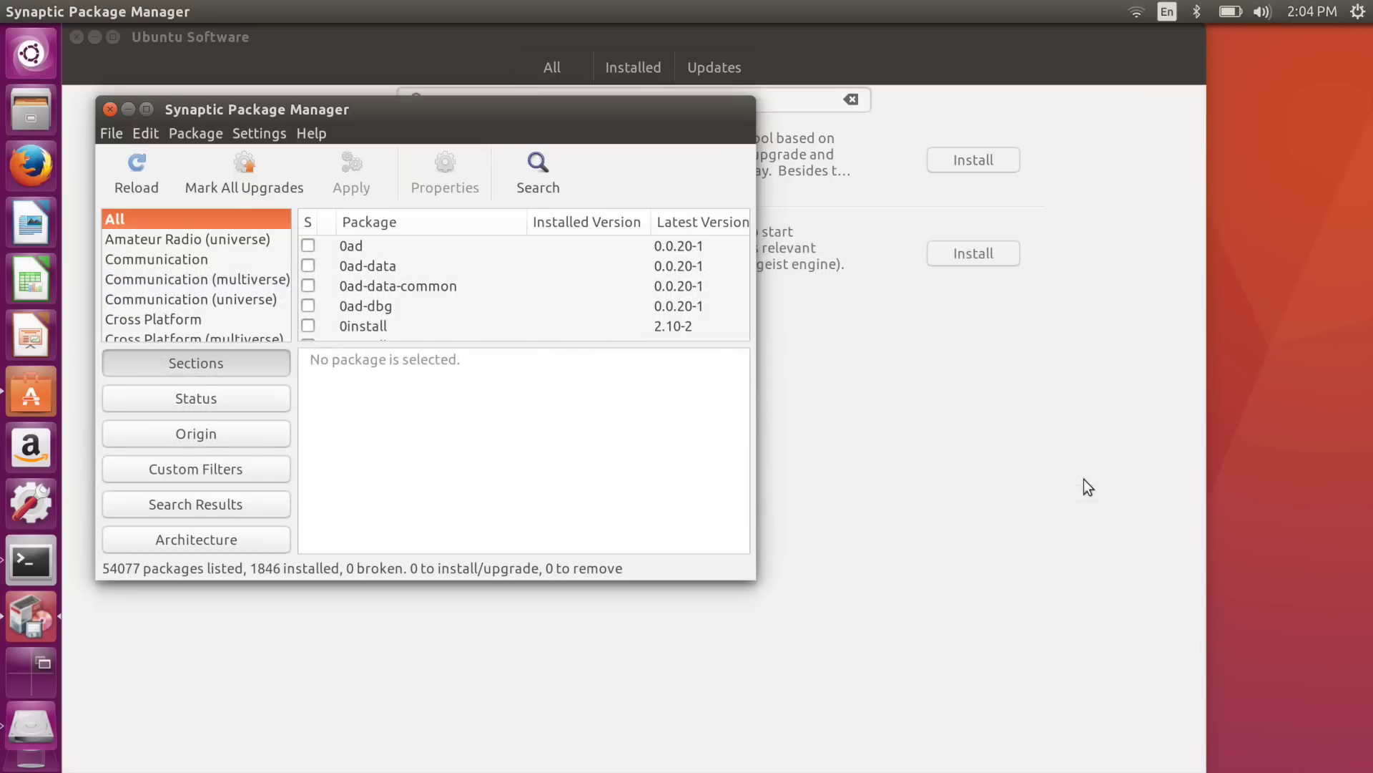
pyautogui.click(148, 110)
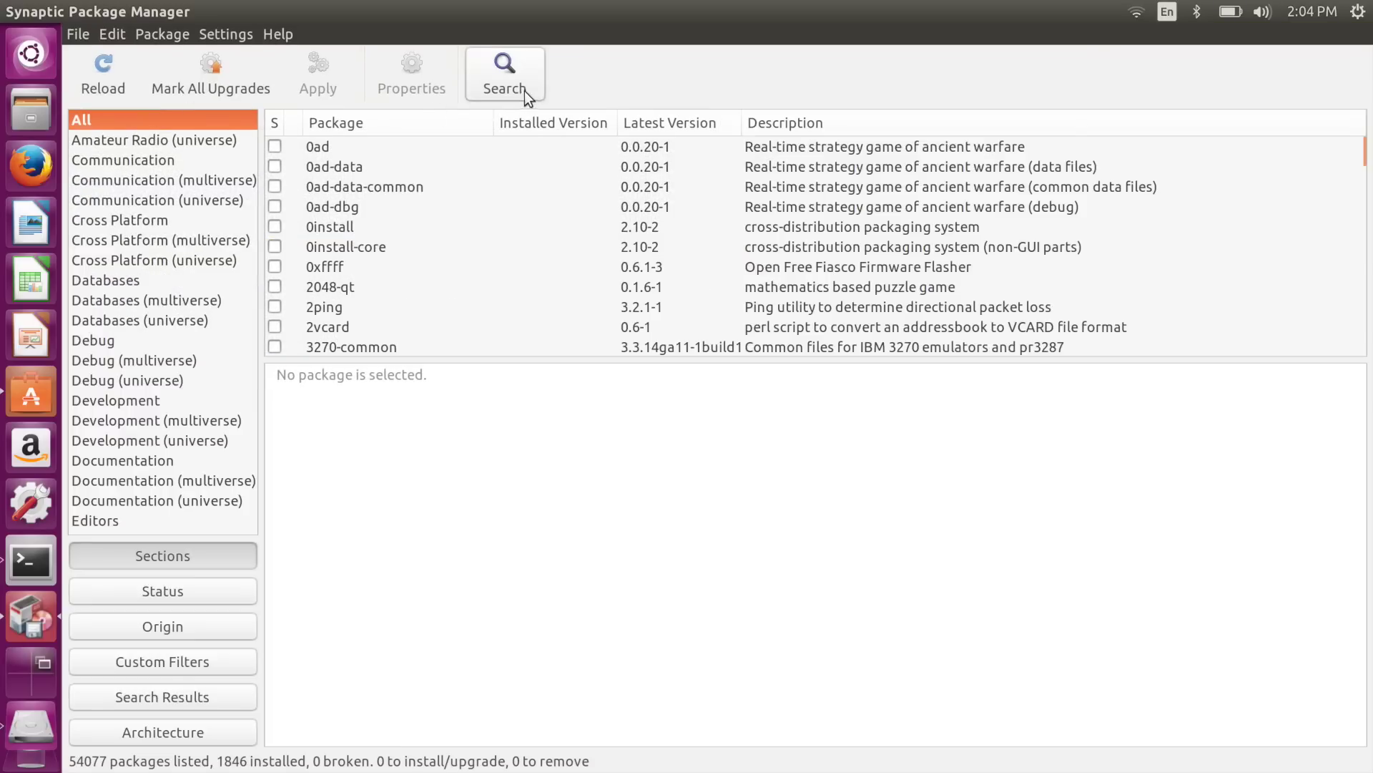
# Step: Search the packages for "bumble" and mark bumblebee, with its required additional changes, and bumblebee-nvidia for installation
pyautogui.click(490, 84)
pyautogui.write('bumble')
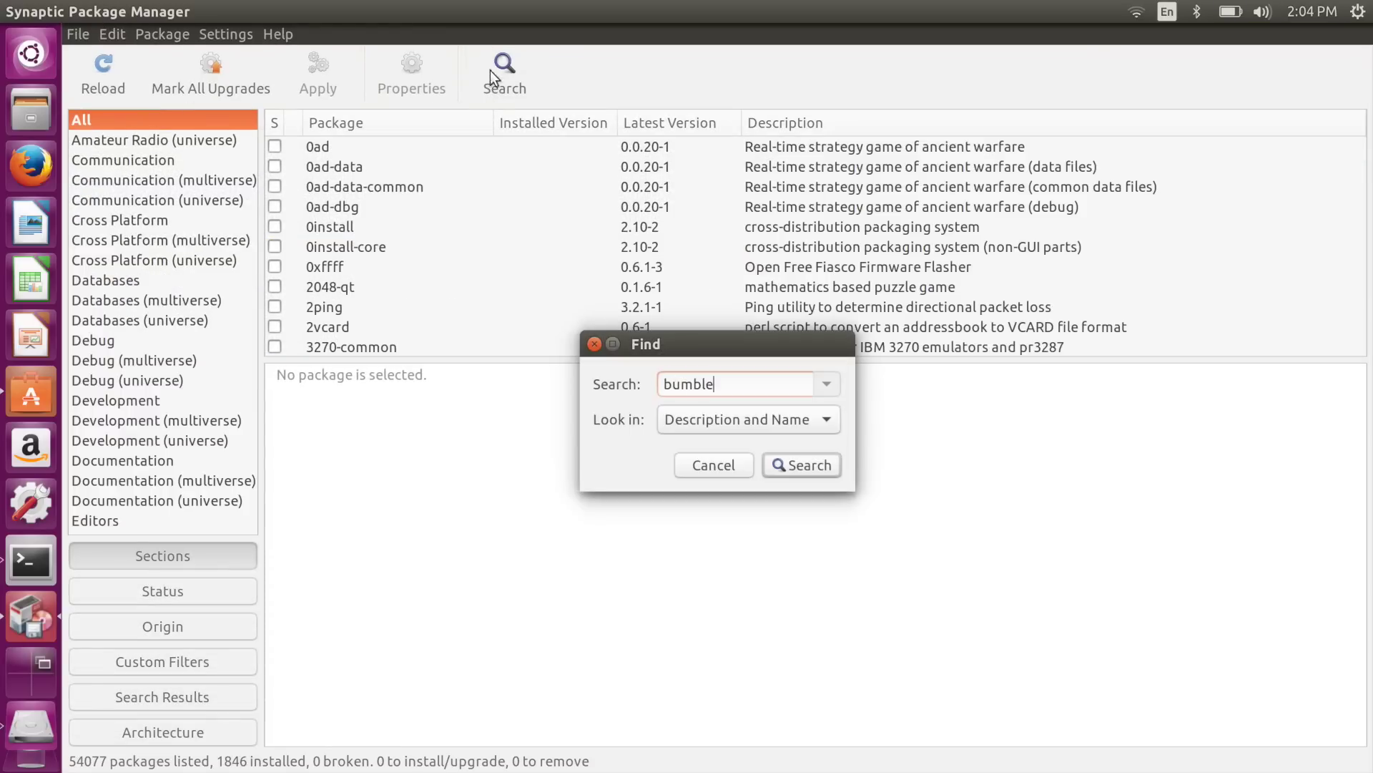
pyautogui.press('Return')
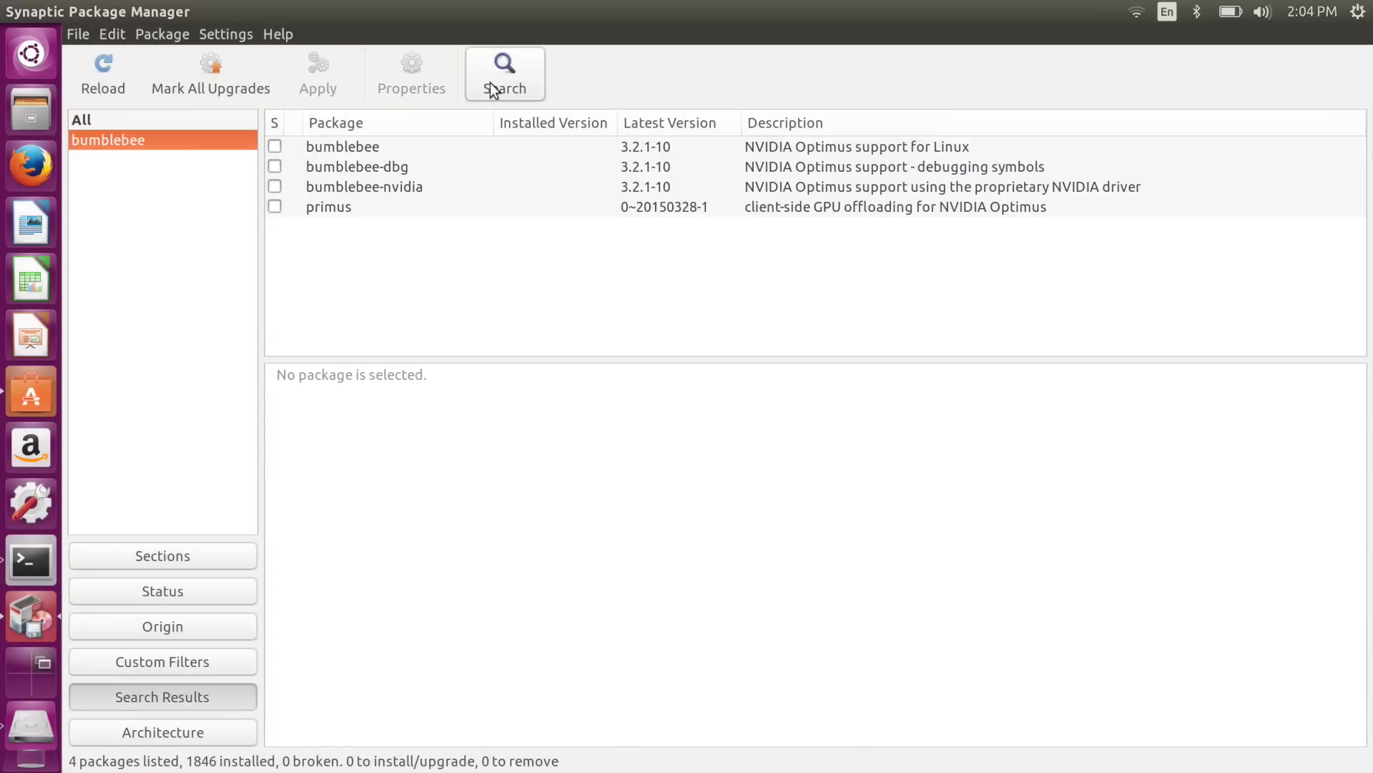
pyautogui.click(275, 146)
pyautogui.click(304, 182)
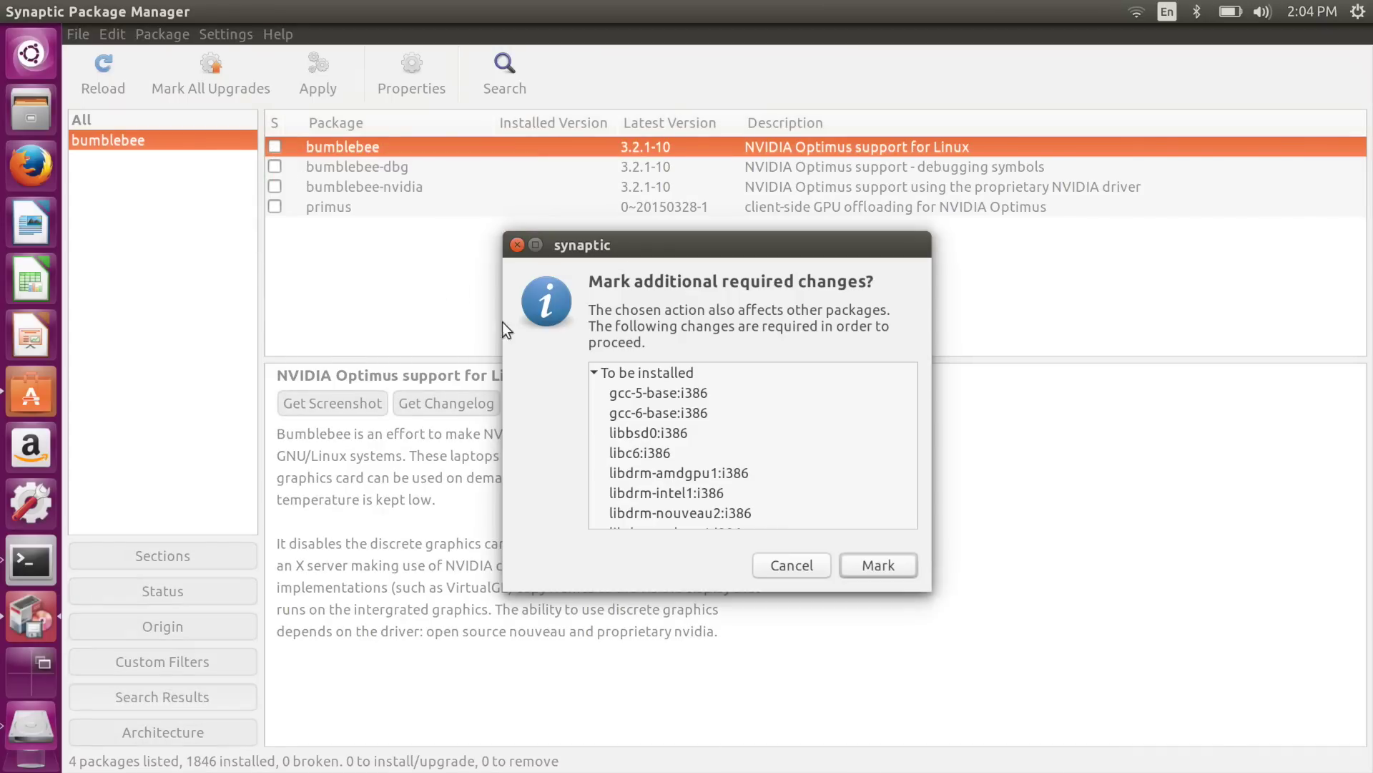
pyautogui.click(879, 564)
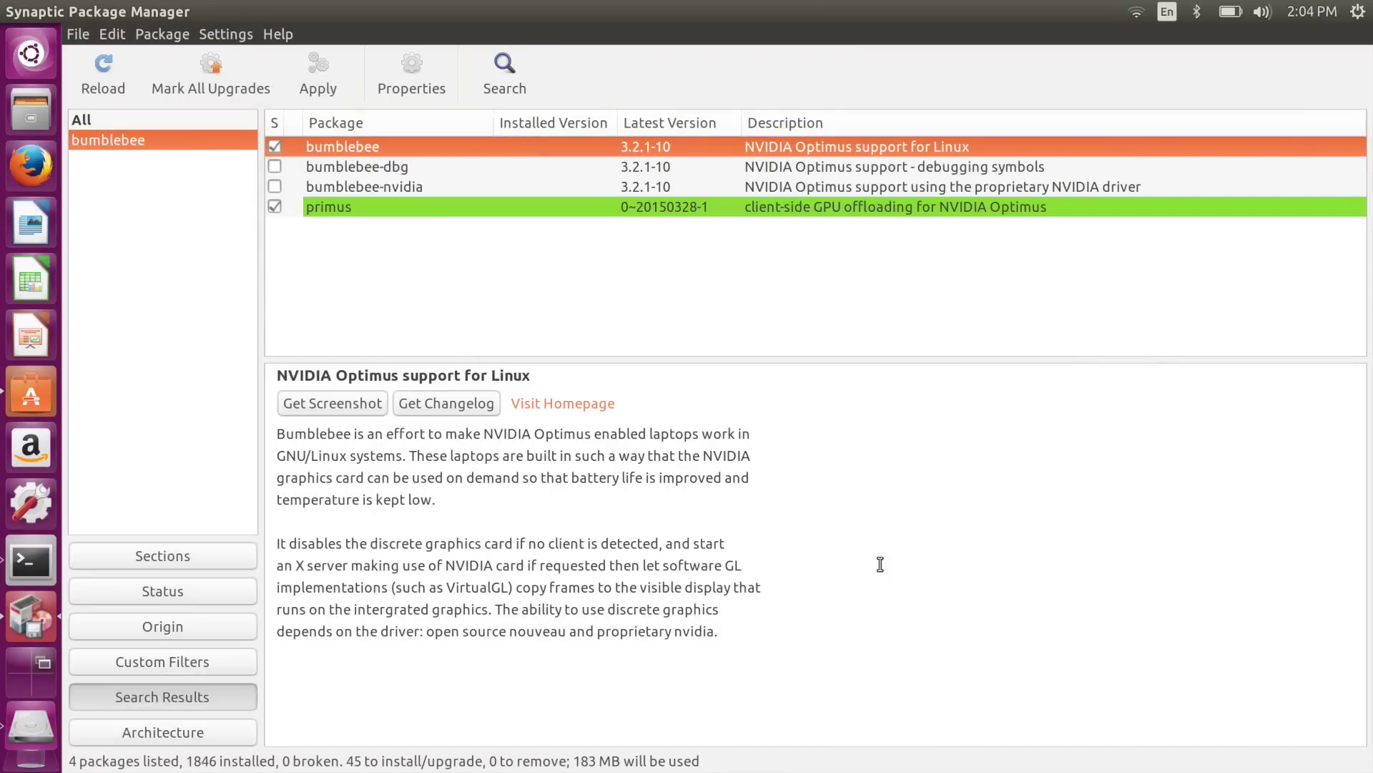
pyautogui.click(275, 186)
pyautogui.click(318, 219)
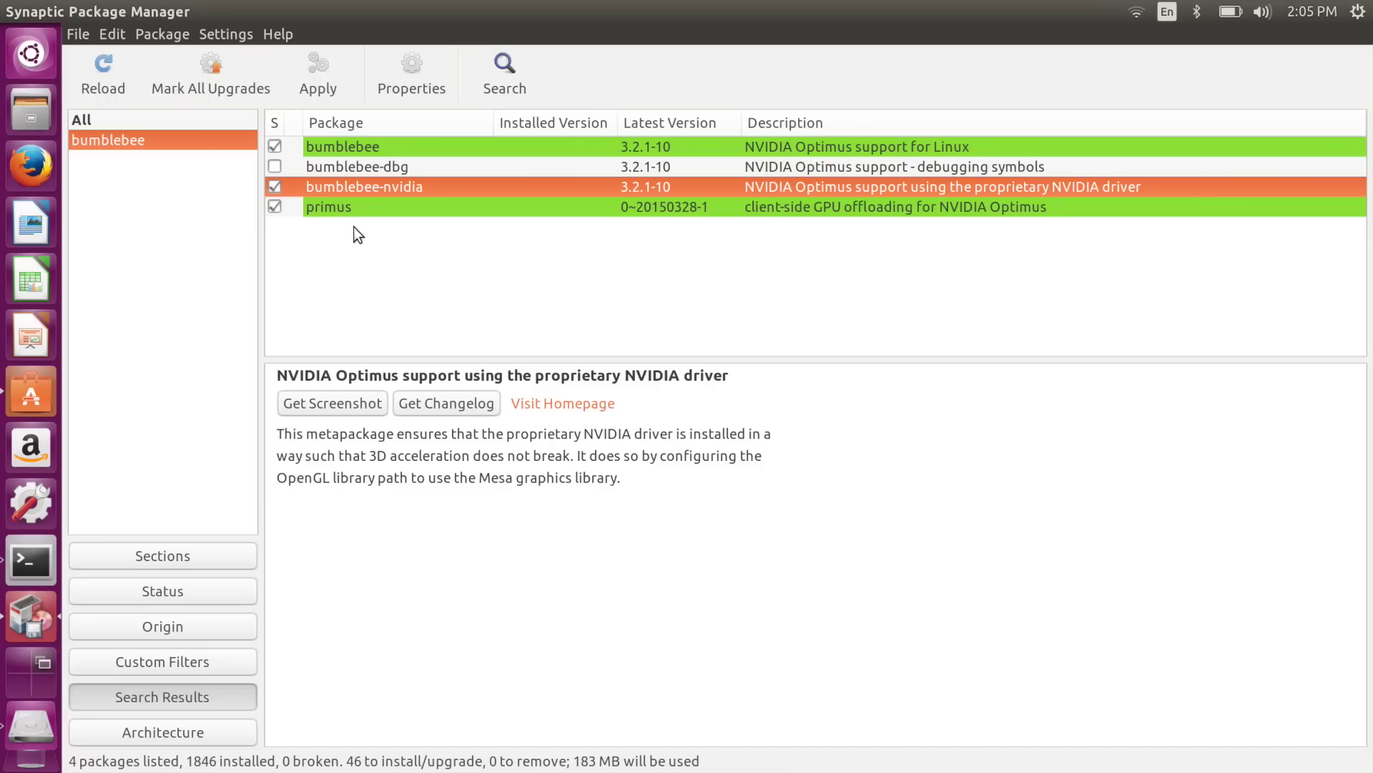
# Step: Apply the marked package installations and close the completion dialog
pyautogui.click(320, 91)
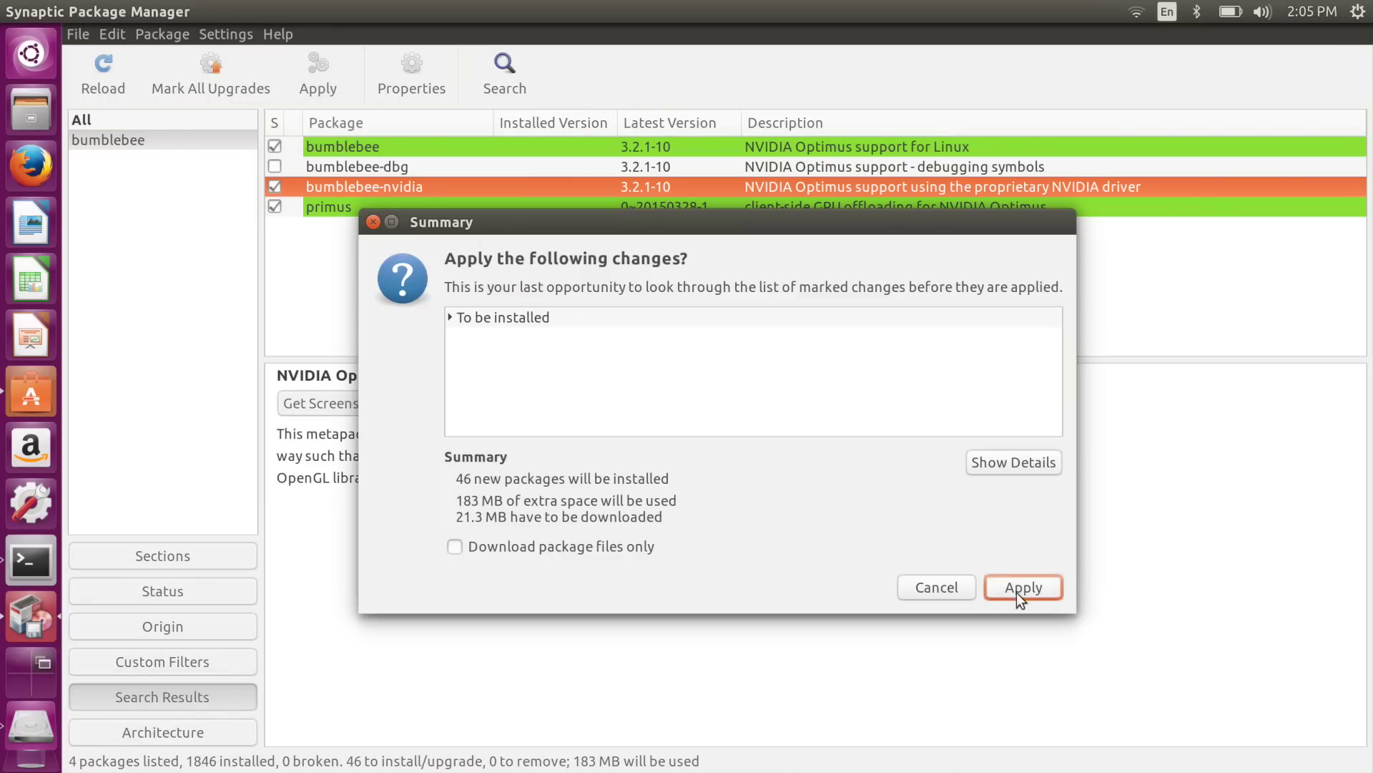
pyautogui.click(1019, 596)
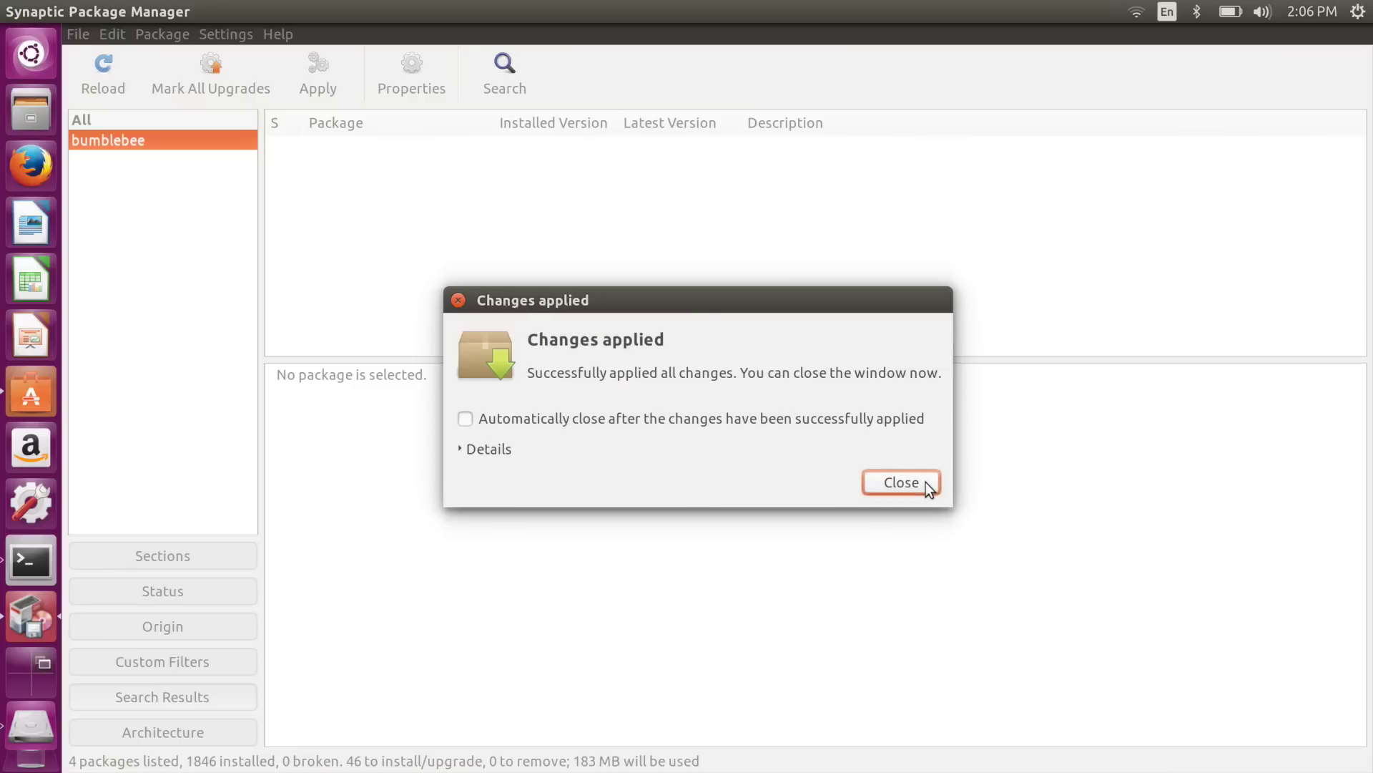
pyautogui.click(900, 482)
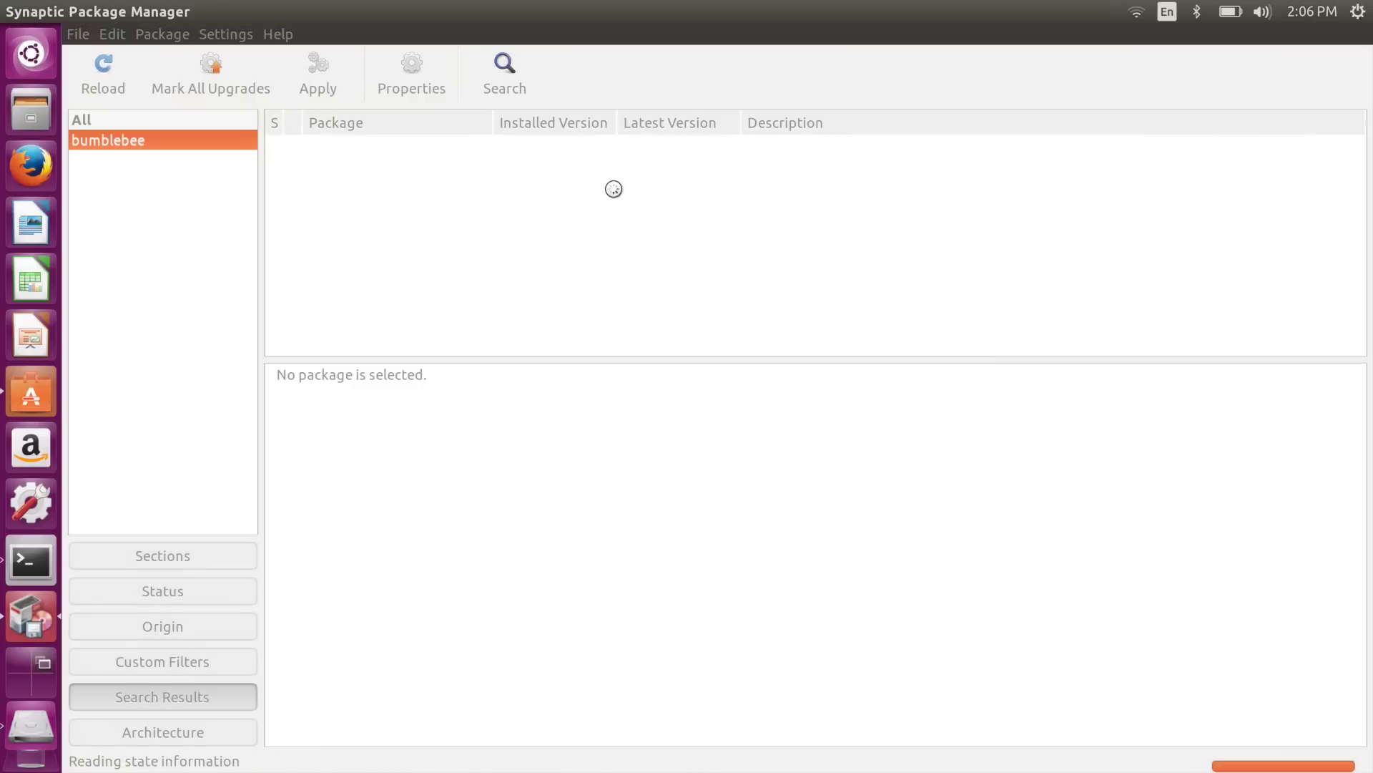
# Step: Search the packages for "bbswitch" to check its installation status
pyautogui.click(508, 79)
pyautogui.write('bbswitch')
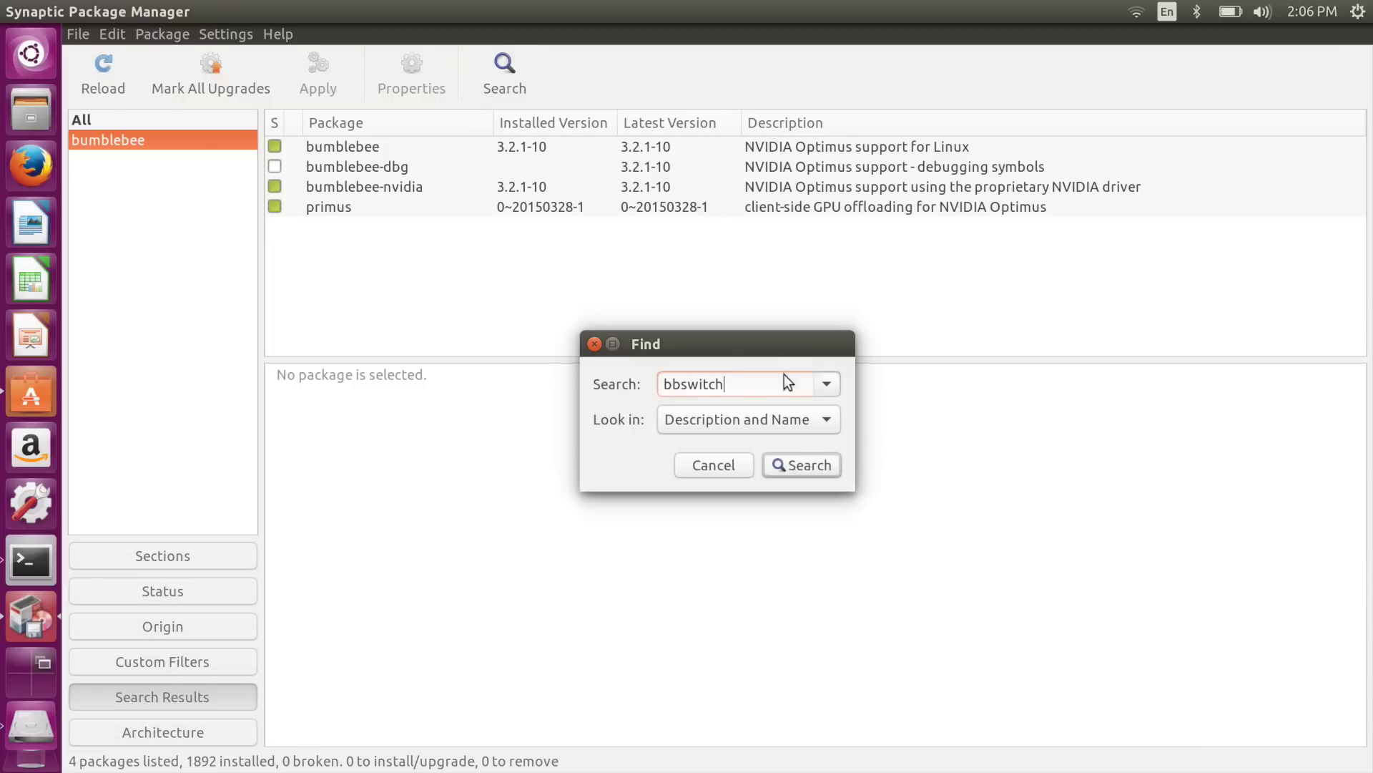
pyautogui.click(797, 461)
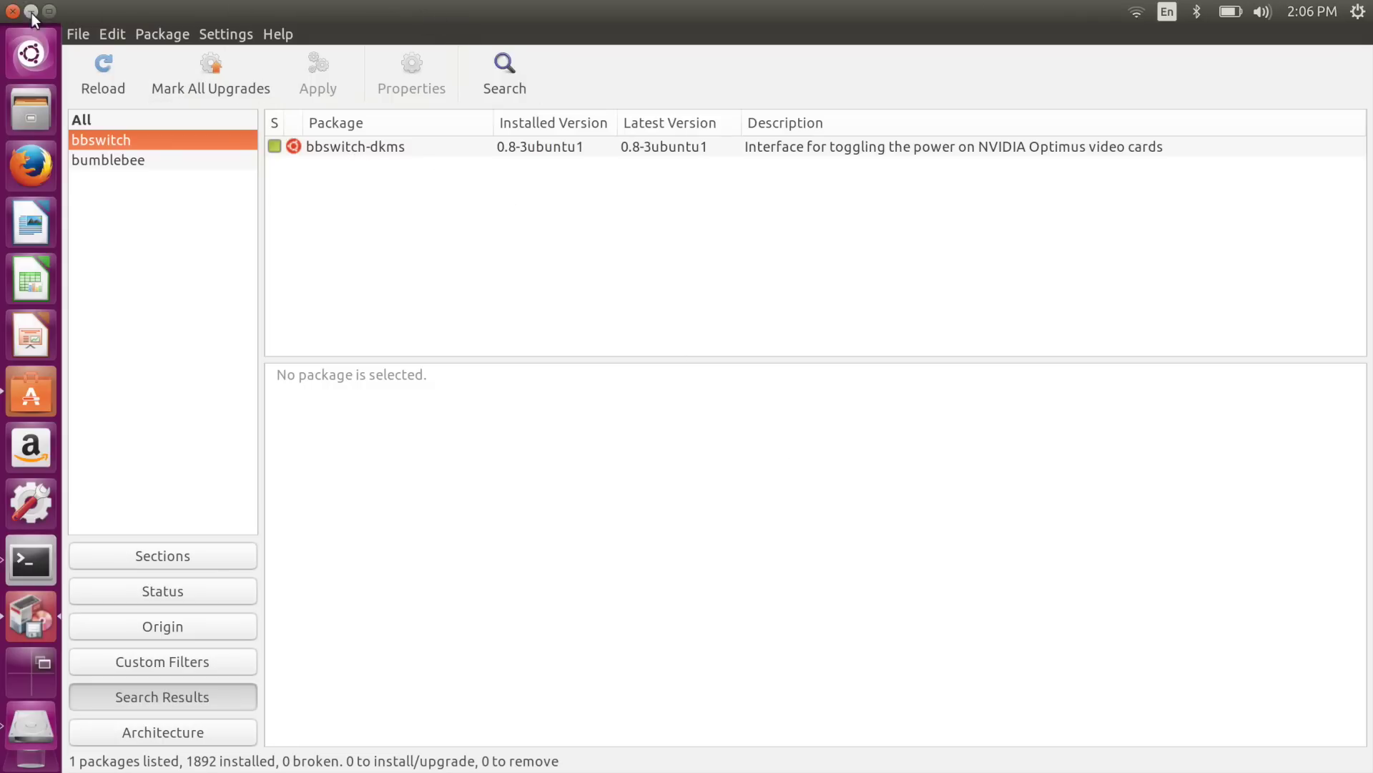
# Step: Close Synaptic Package Manager and Ubuntu Software, and switch to a new Terminal window
pyautogui.click(13, 16)
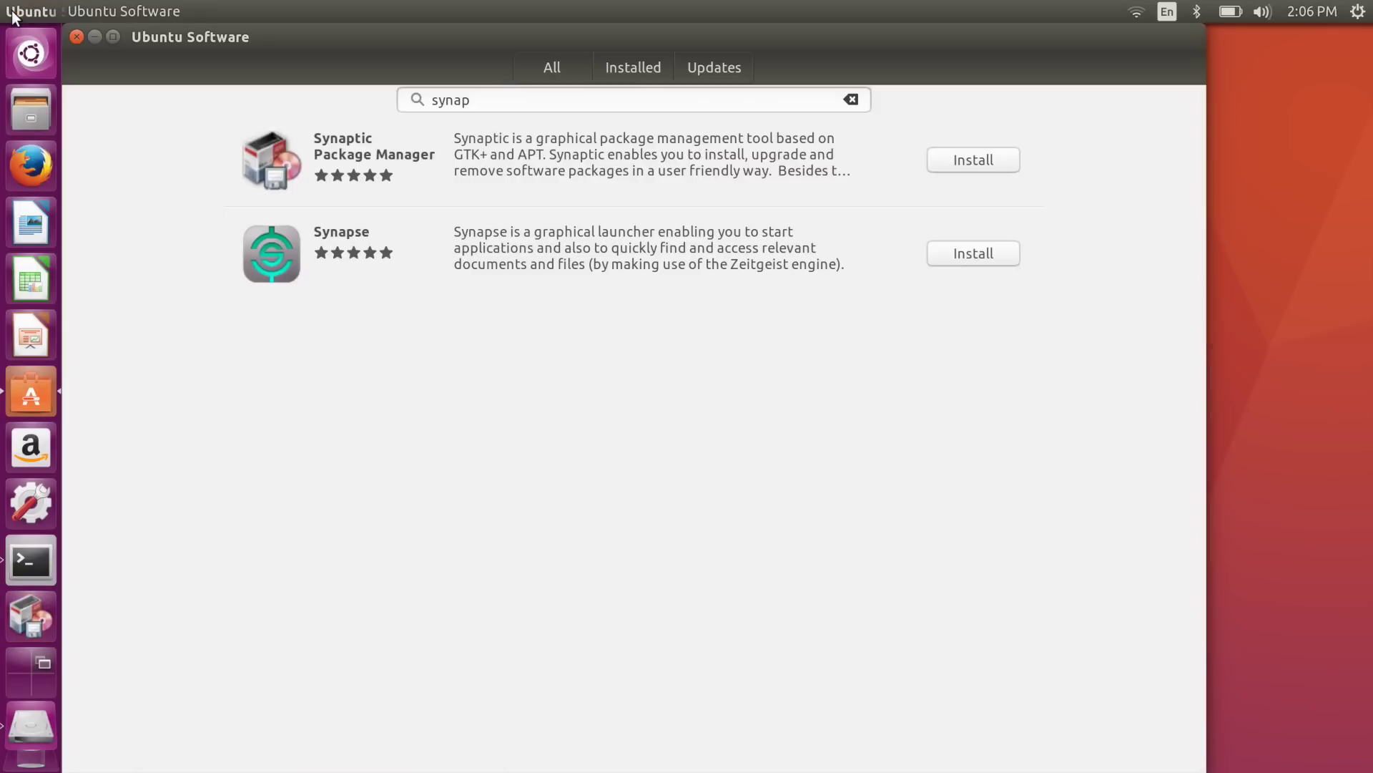
pyautogui.click(77, 36)
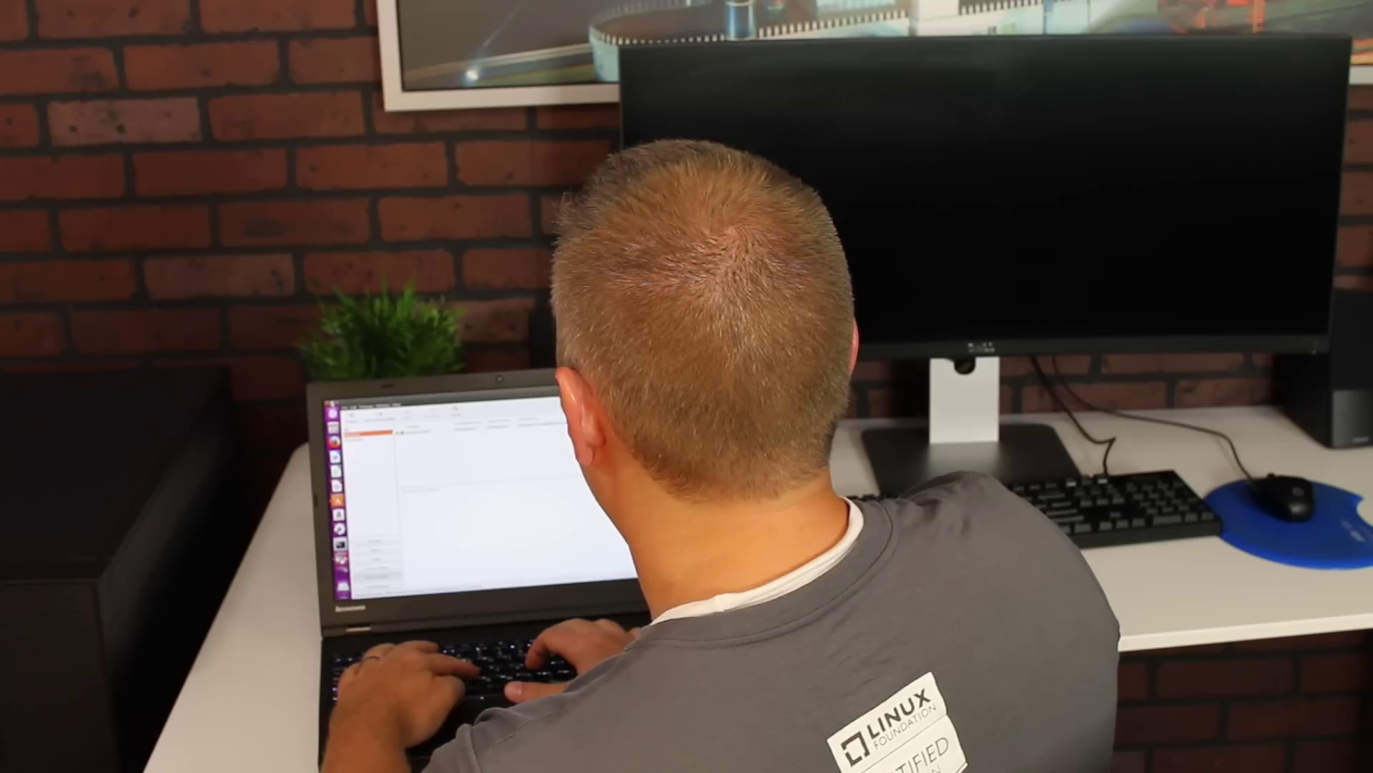
pyautogui.hotkey('ctrl', 'alt', 't')
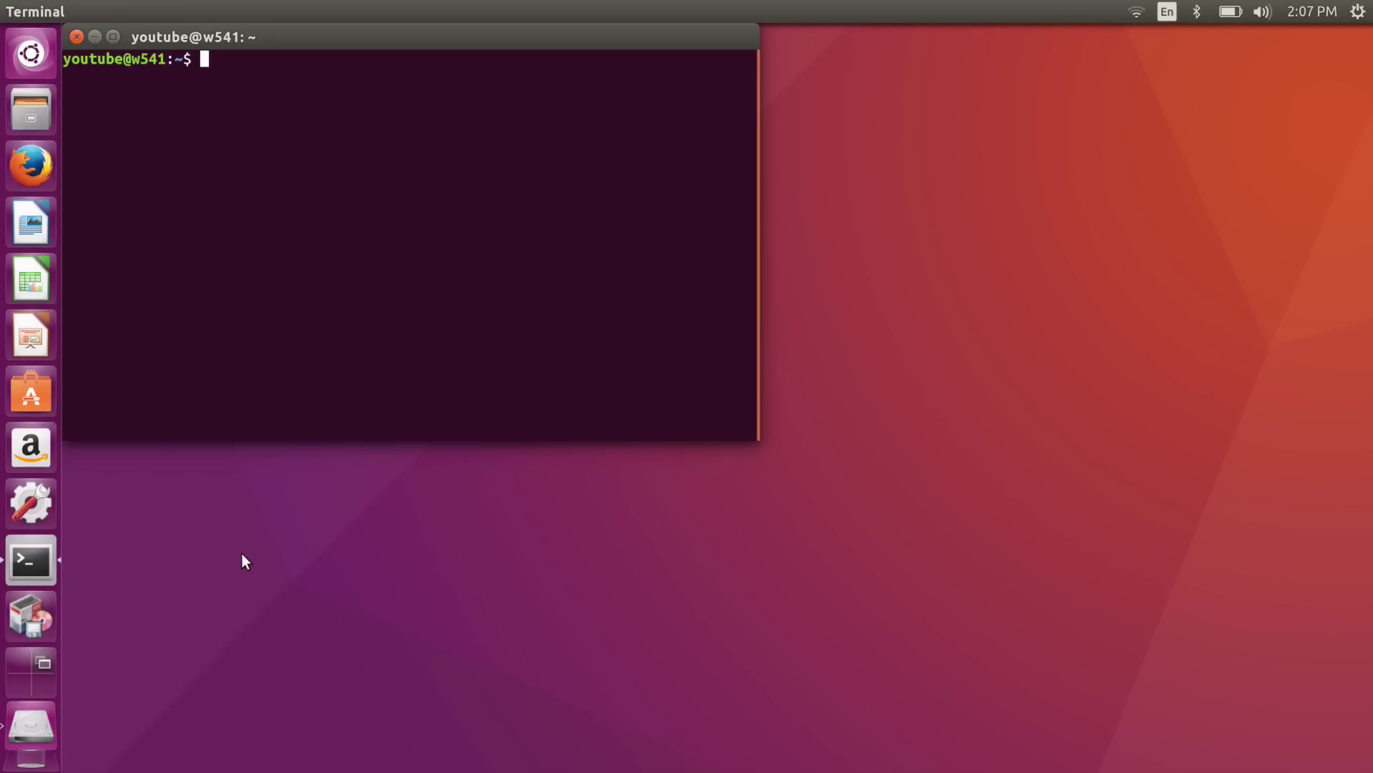
# Step: Run sudo prime-select intel in the terminal to select the Intel graphics
pyautogui.write('sudo prime-select intel')
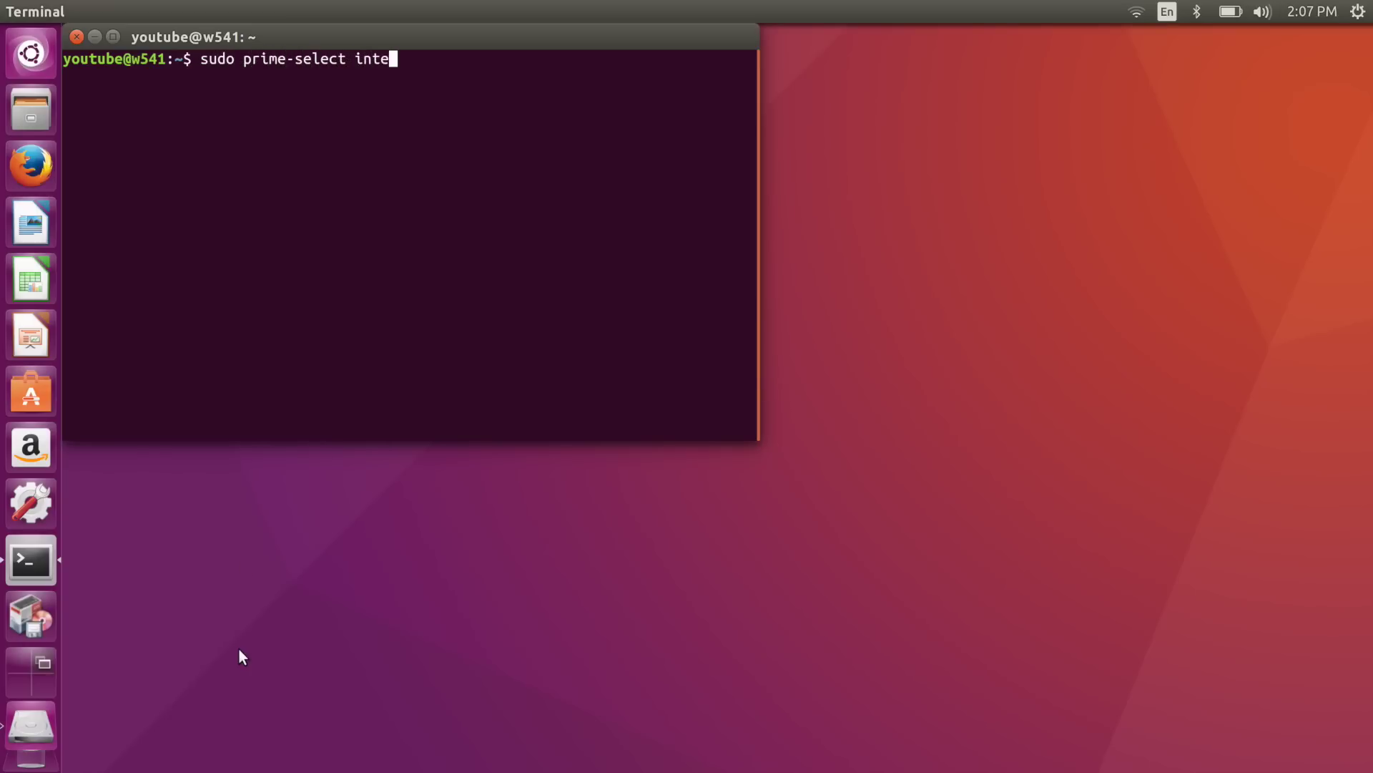
pyautogui.press('Return')
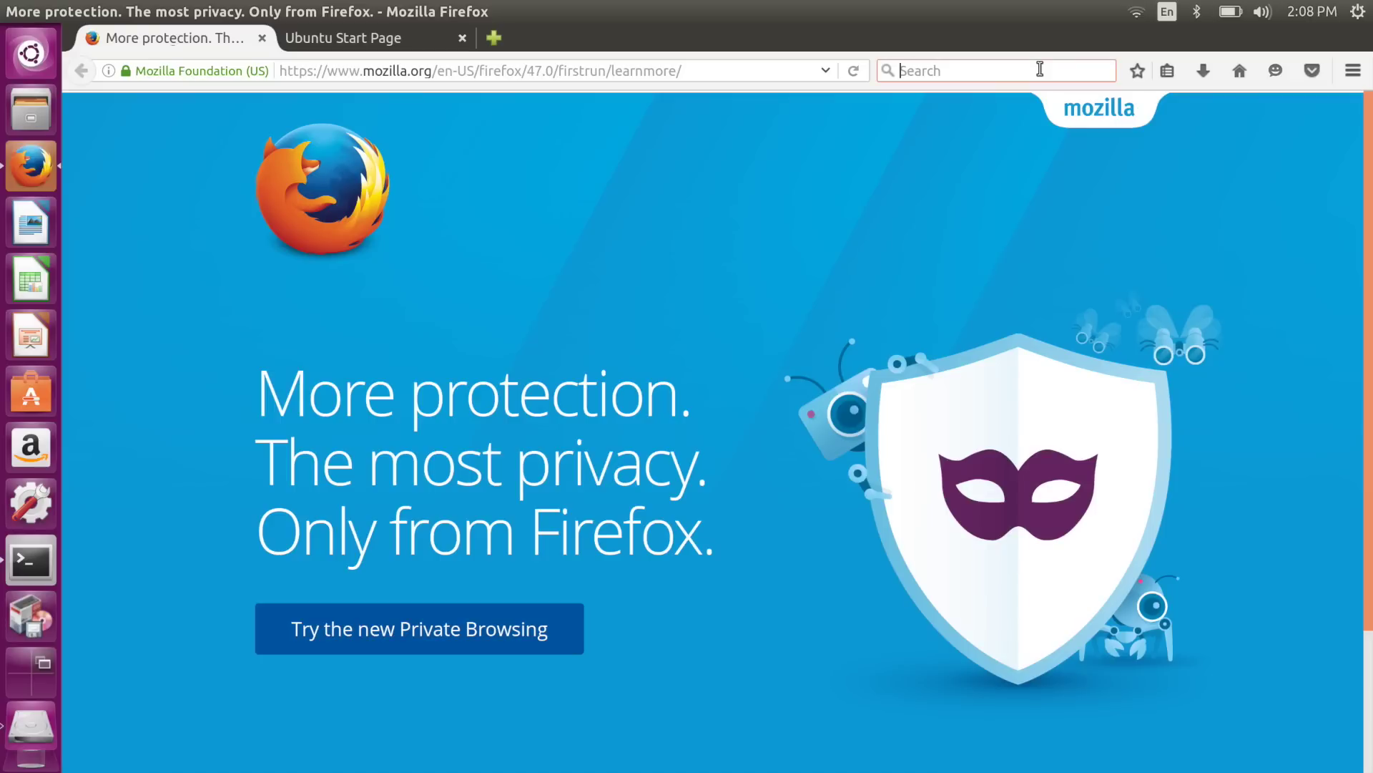
# Step: Search the web for "prime-indicator ppa" in Firefox, open the Web Upd8 article, and copy ppa:nilarimogard/webupd8 from its install commands
pyautogui.write('r')
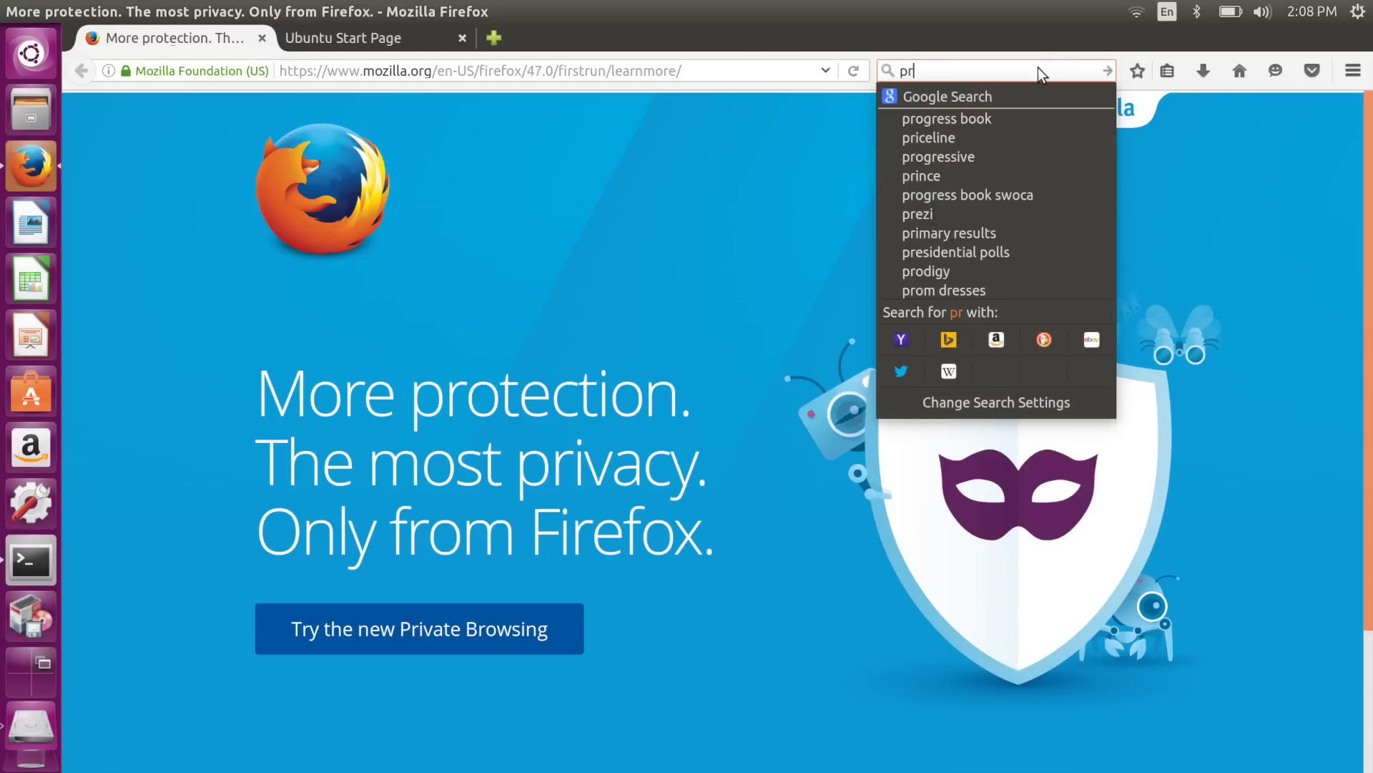
pyautogui.write('ime-indicator ppa')
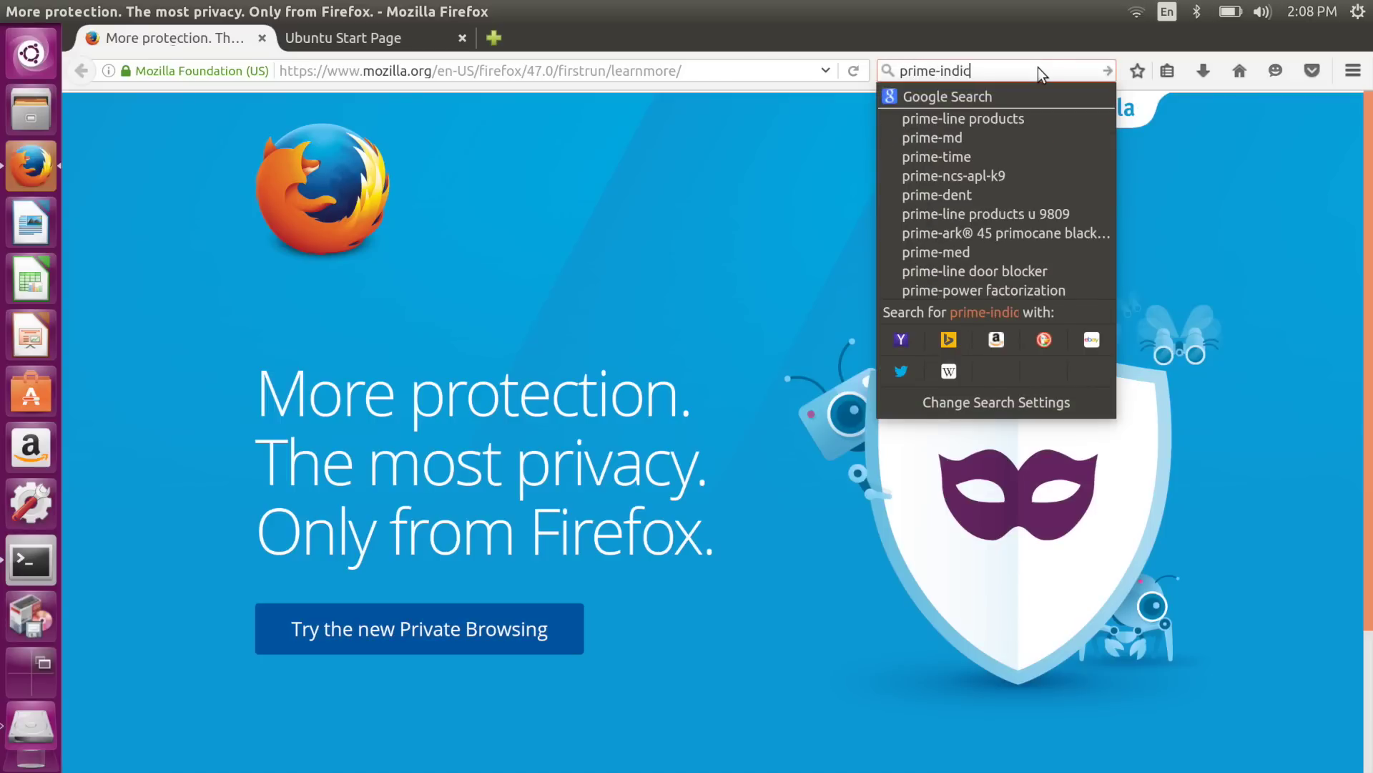
pyautogui.press('Return')
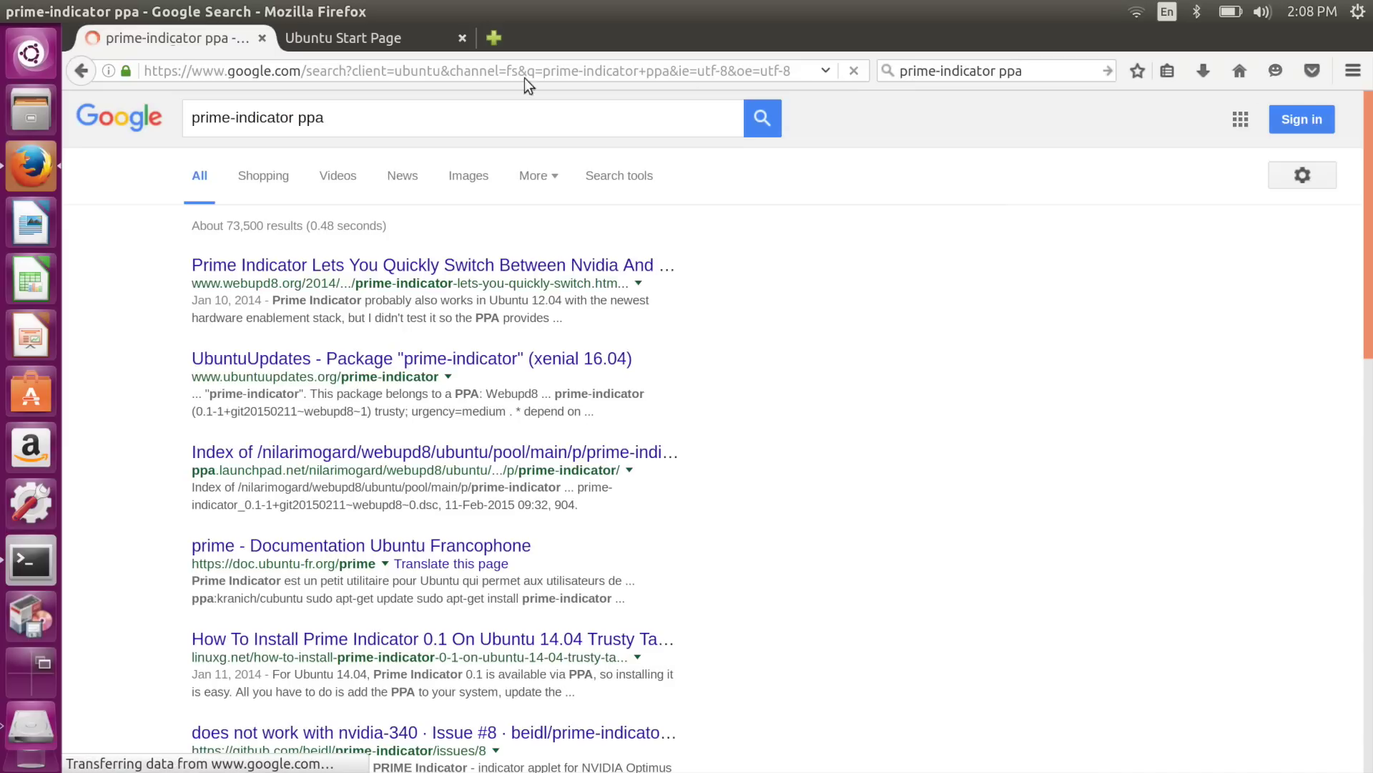
pyautogui.click(309, 271)
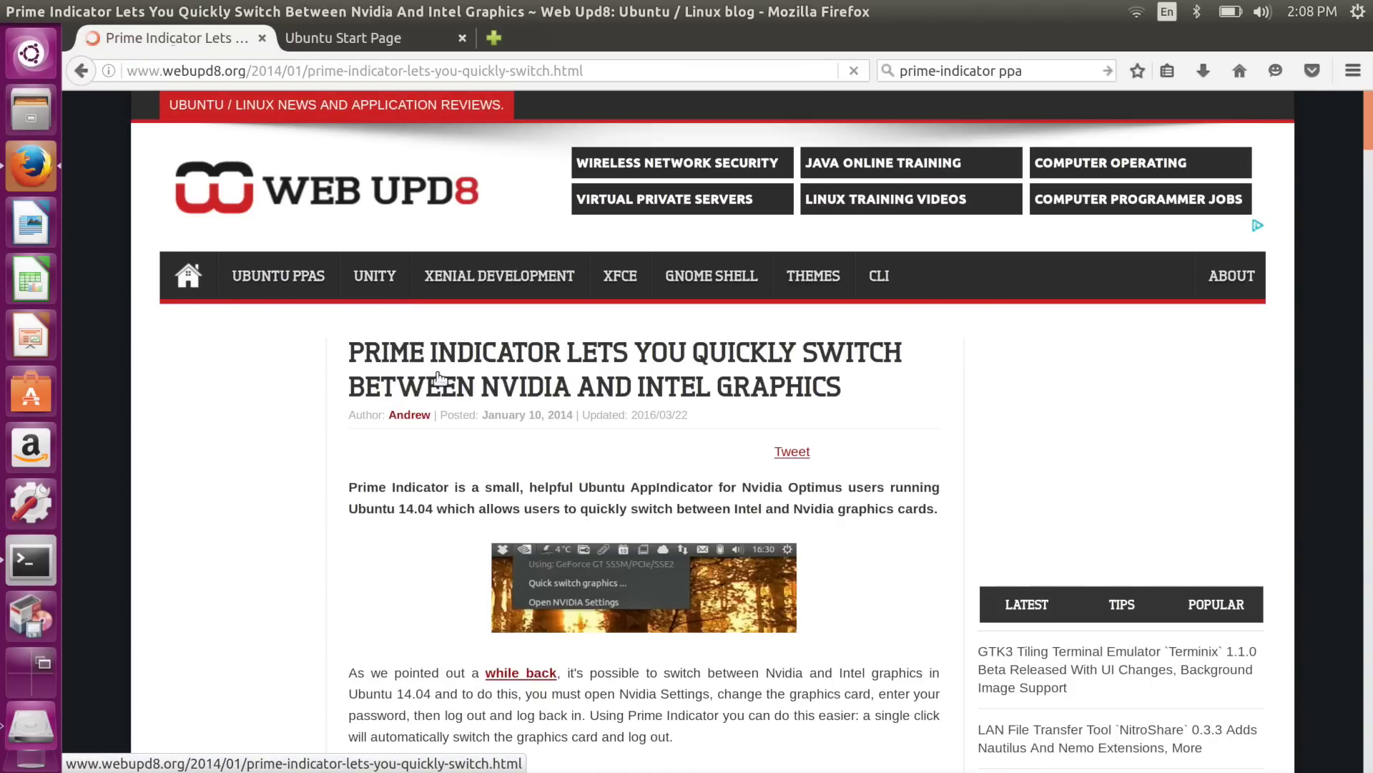
pyautogui.scroll(-10, 451, 387)
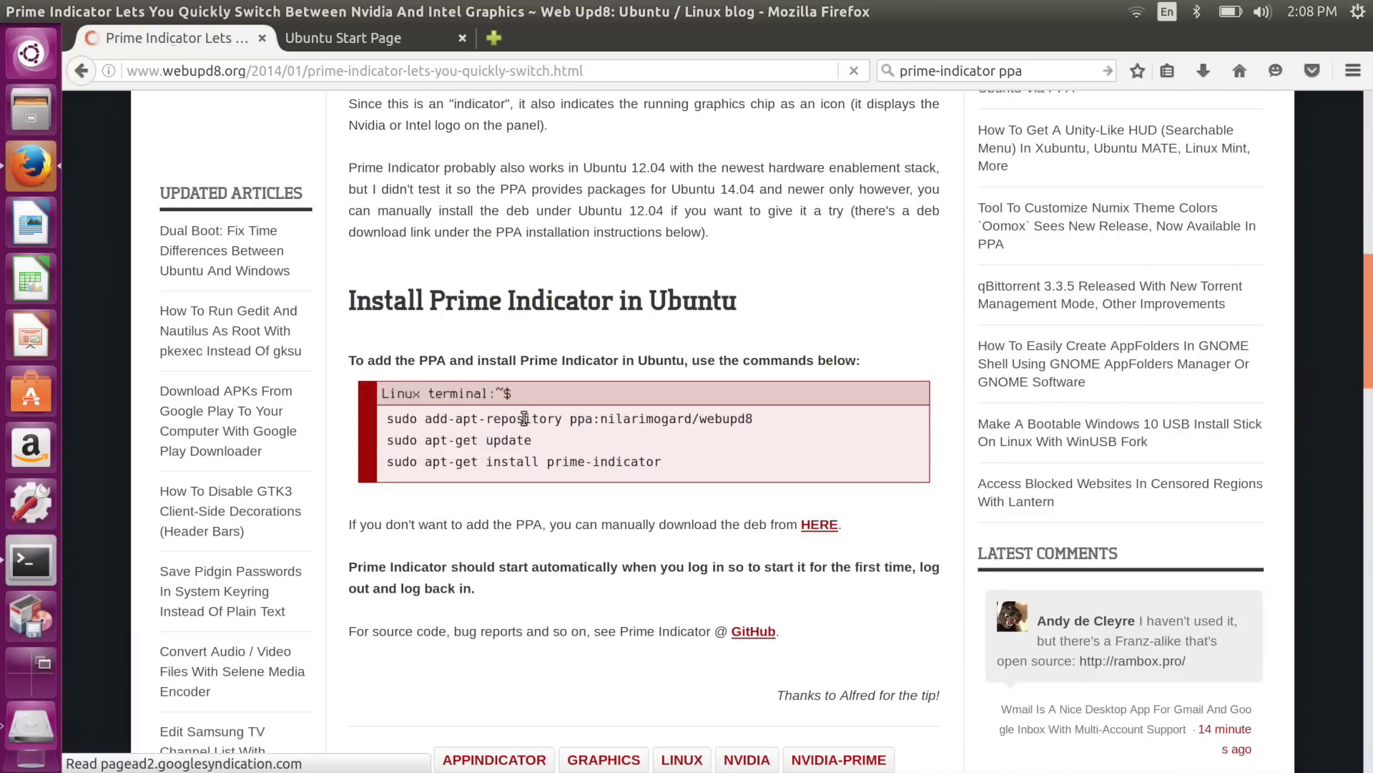
pyautogui.moveTo(570, 419); pyautogui.dragTo(752, 417)
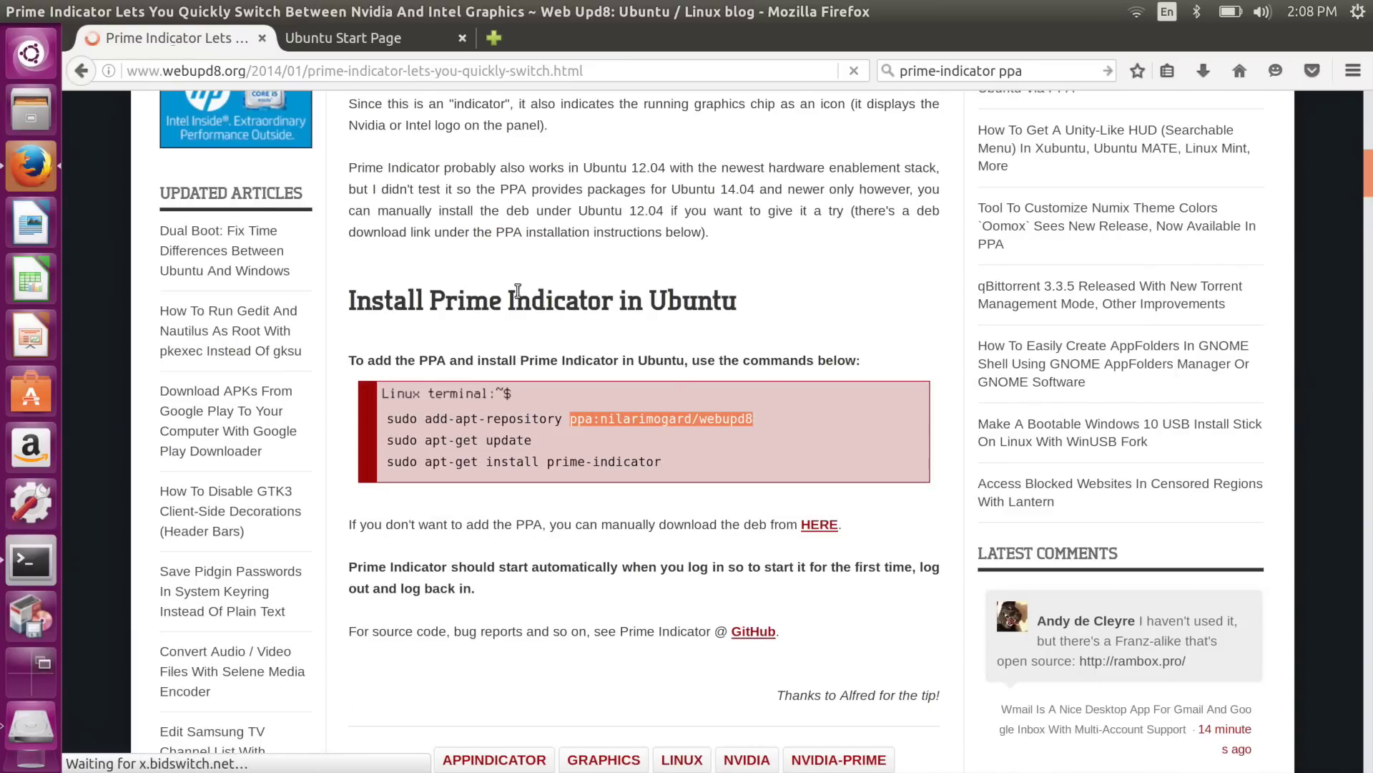
# Step: Find and launch Software & Updates and show its Other Software sources
pyautogui.click(30, 54)
pyautogui.write('soft')
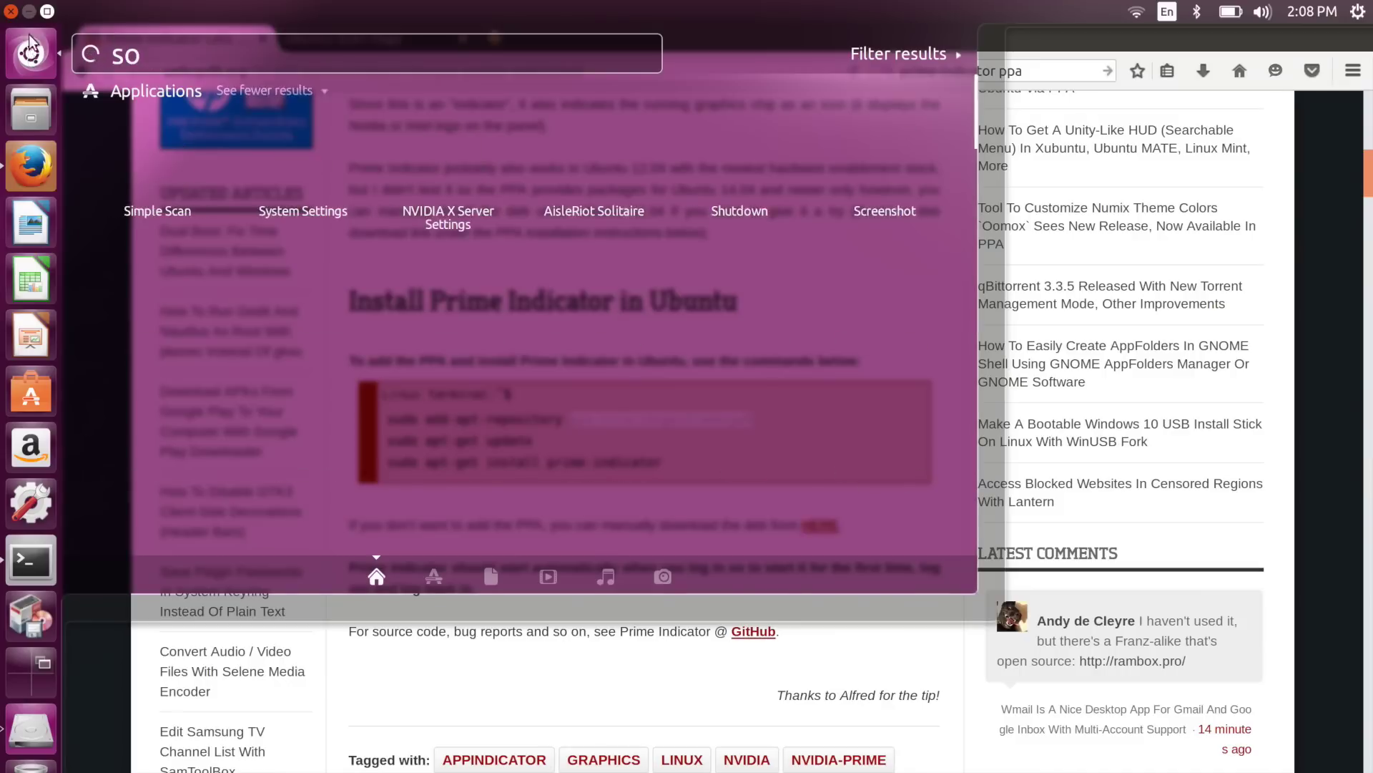
pyautogui.click(332, 168)
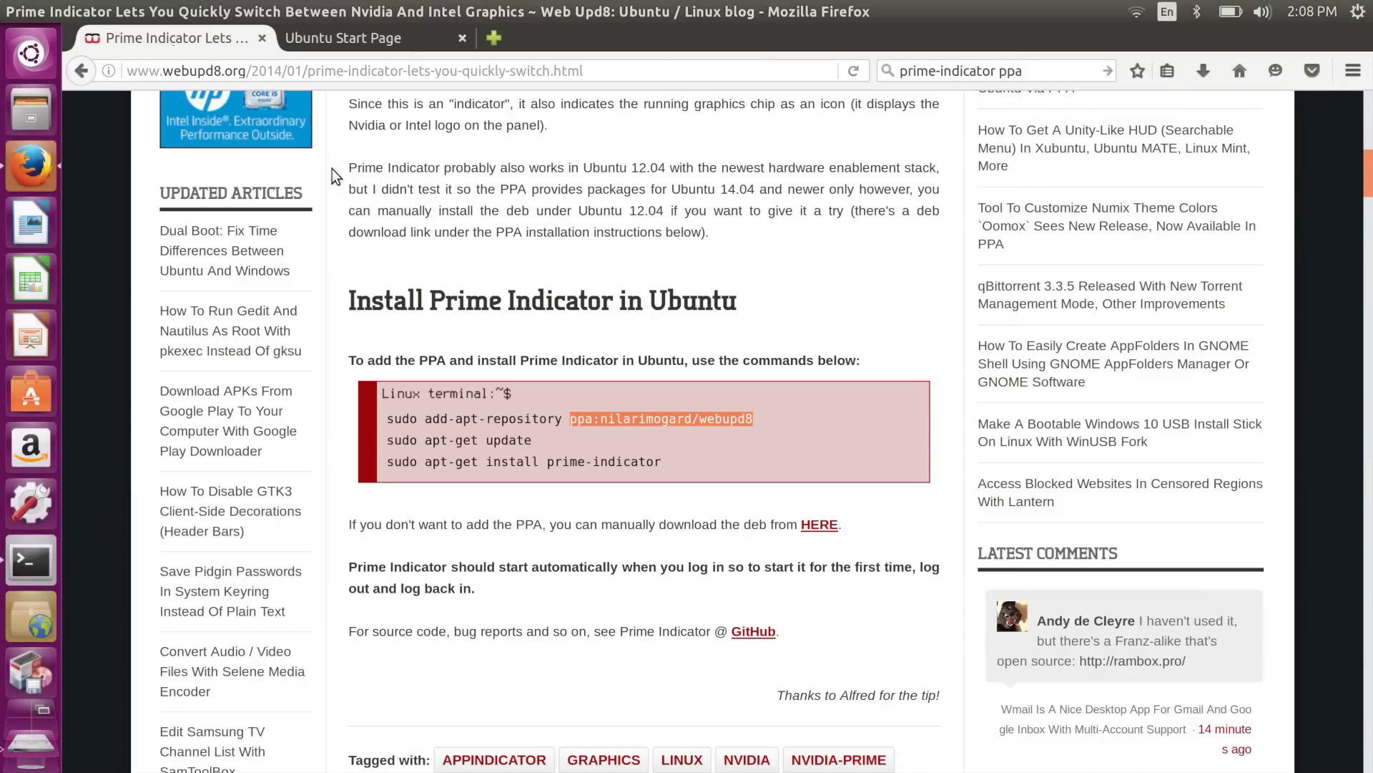
pyautogui.click(490, 287)
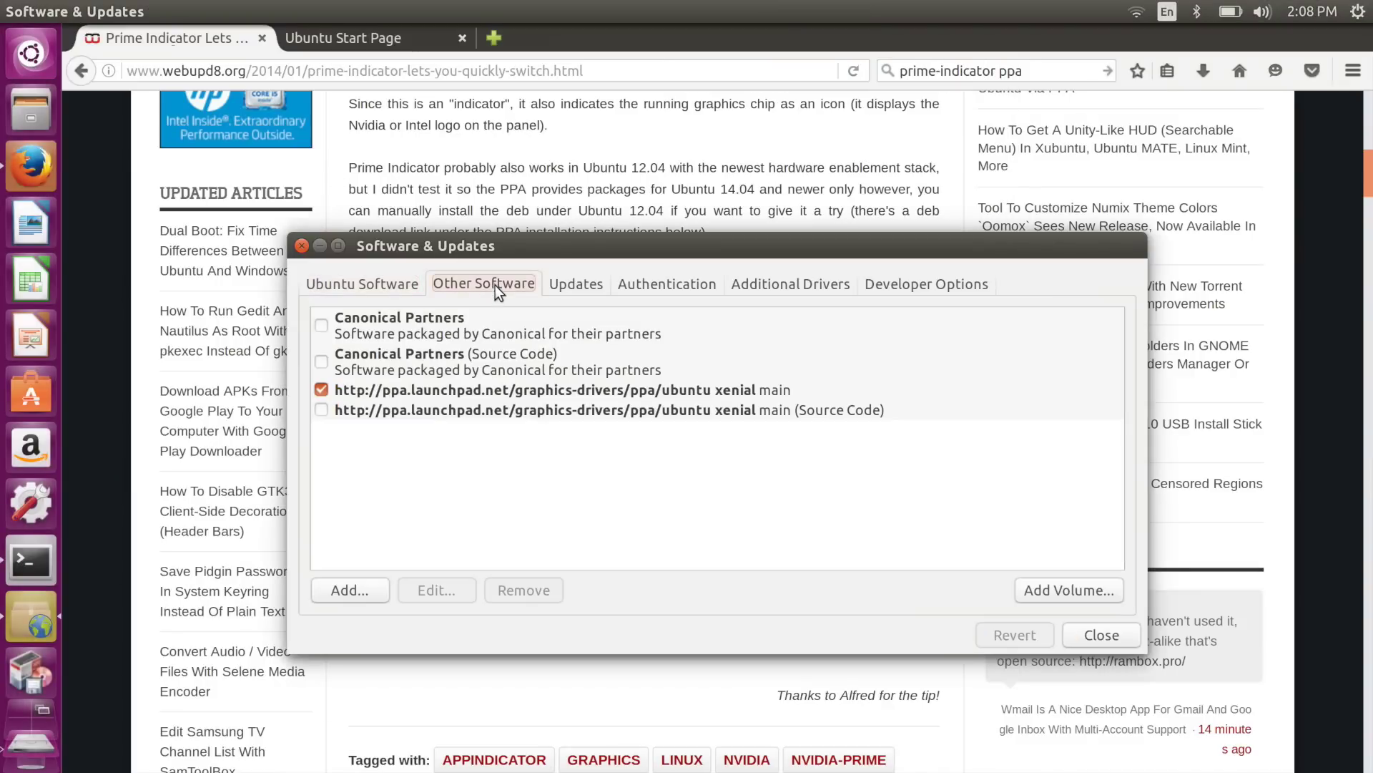
# Step: Add ppa:nilarimogard/webupd8 as a software source, authenticating with the account password, then close Software & Updates and reload the package information
pyautogui.click(349, 591)
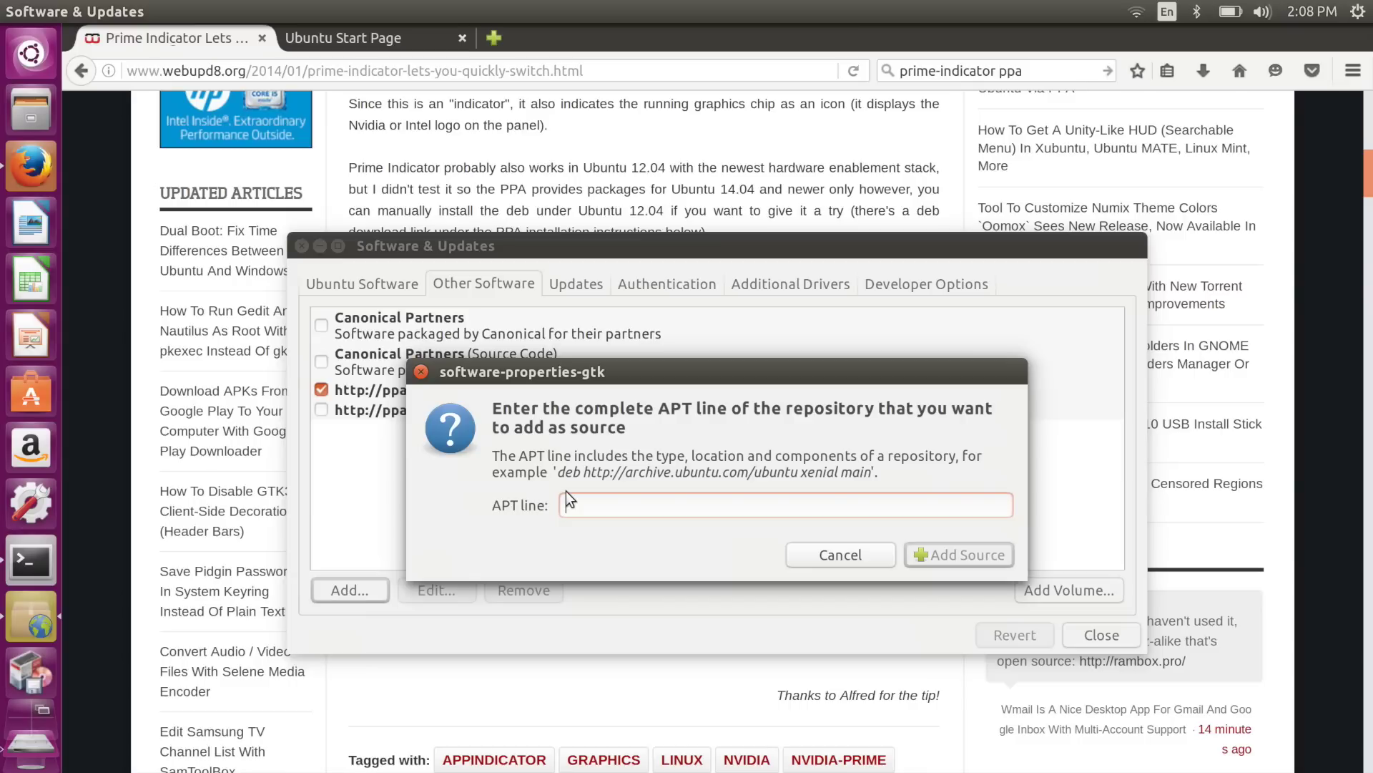
pyautogui.write('ppa:nilarimogard/webupd8')
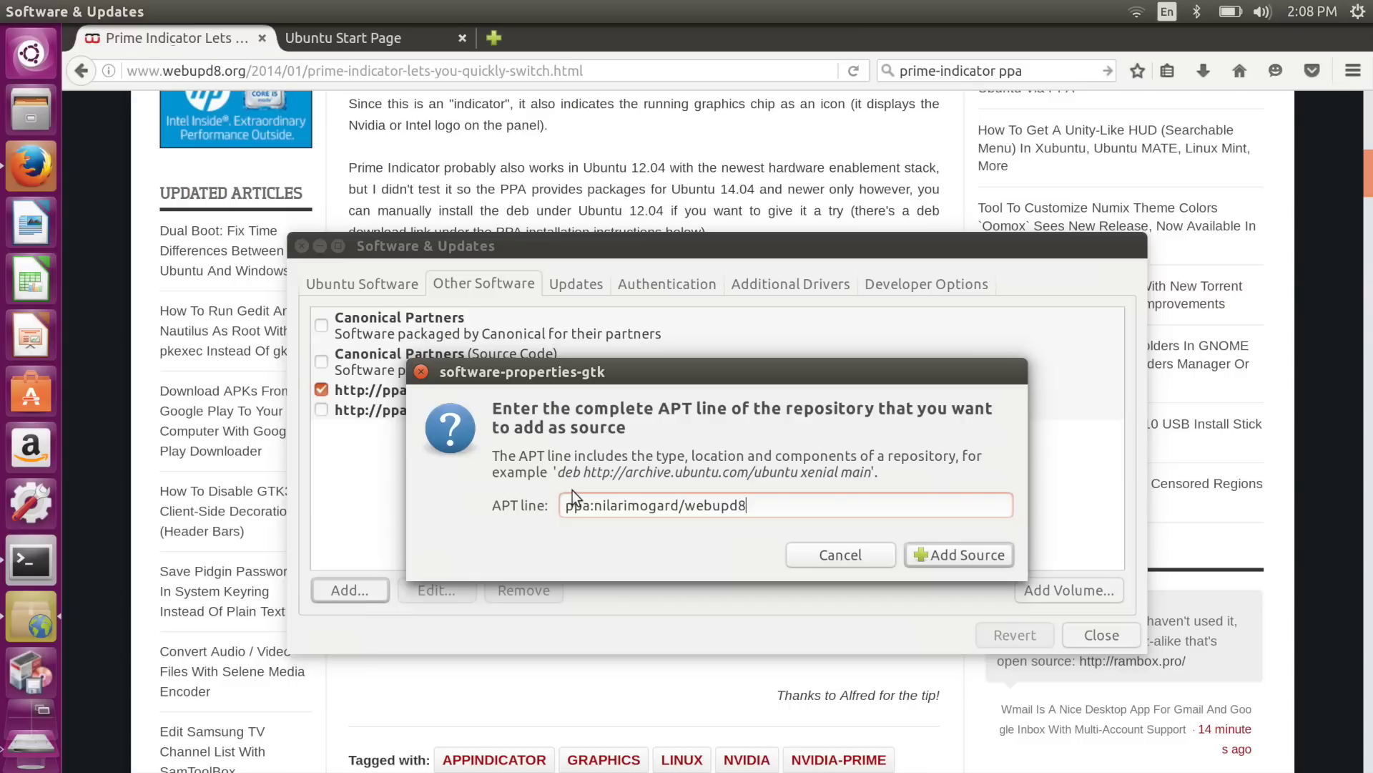
pyautogui.click(941, 556)
pyautogui.write('•••••••')
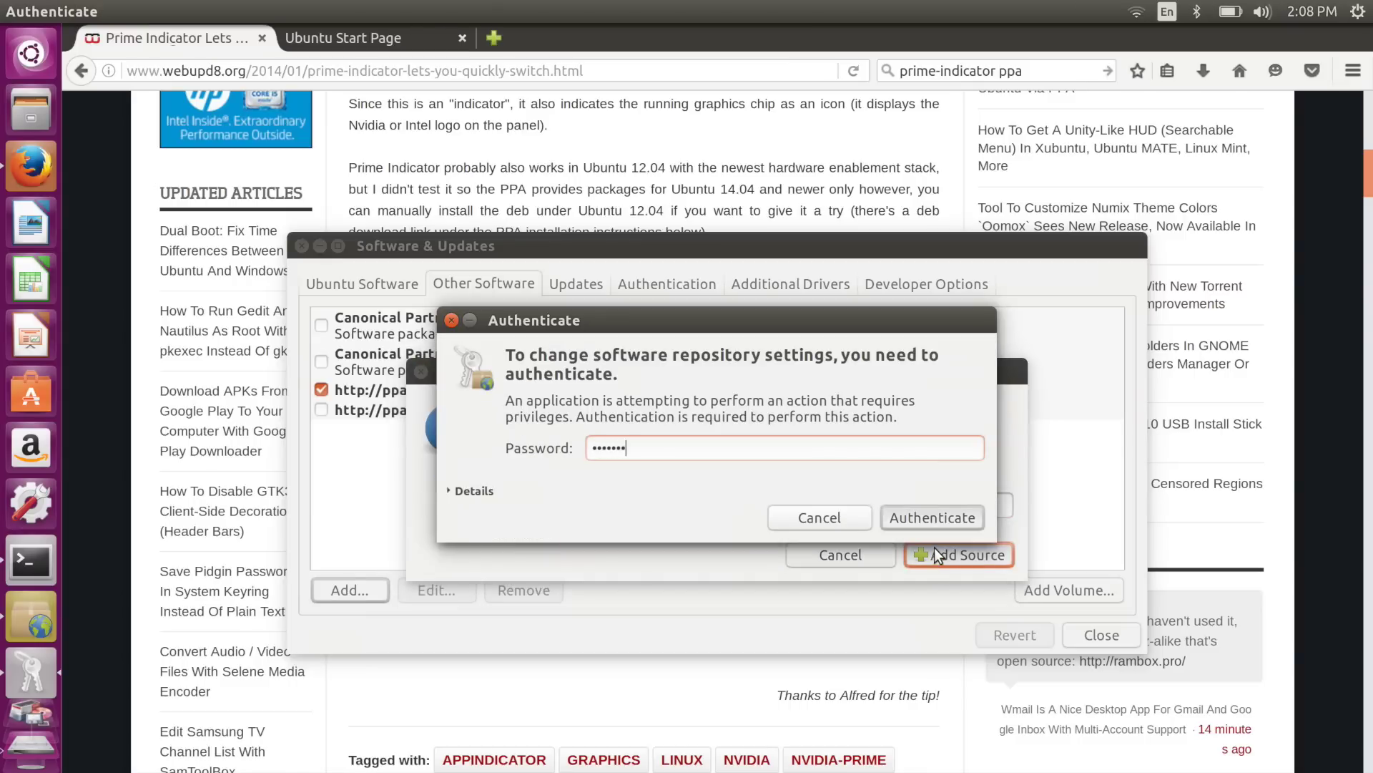
pyautogui.press('Return')
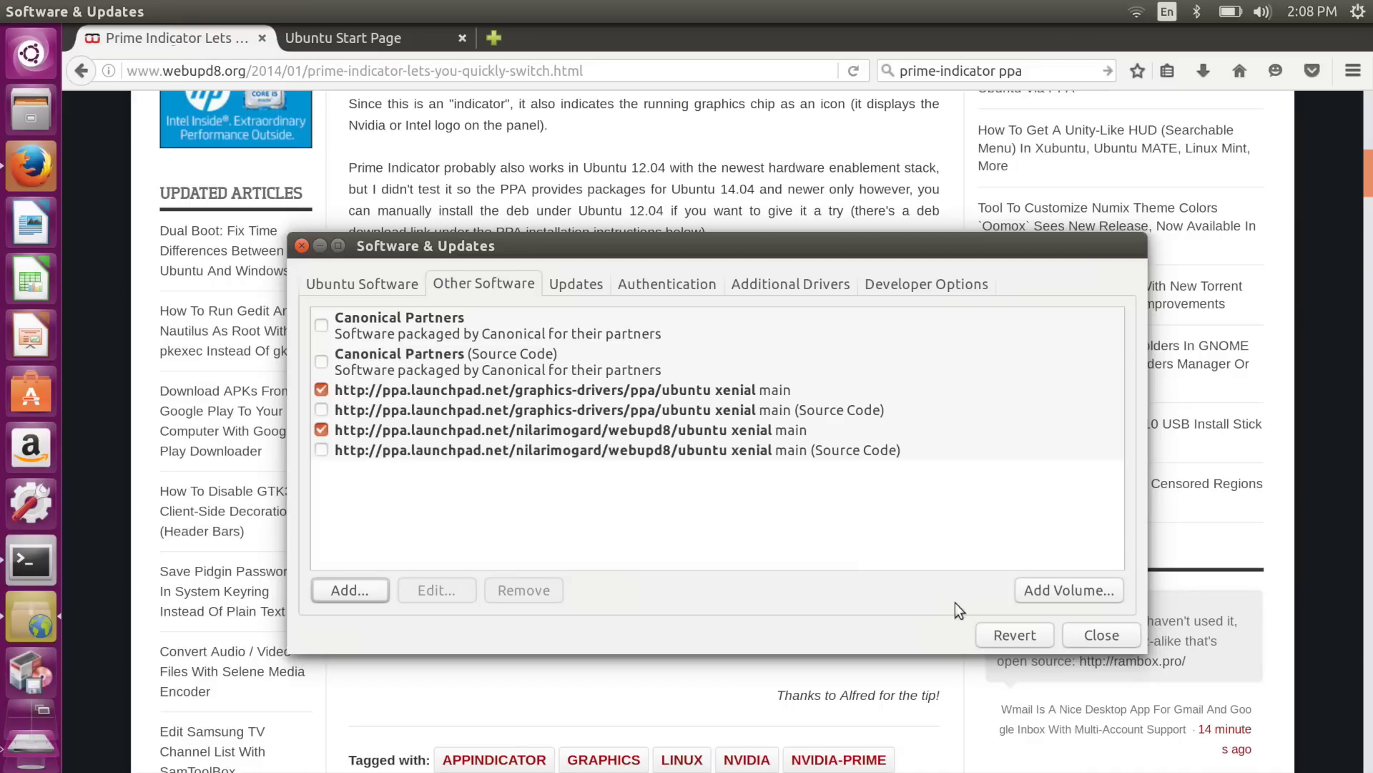
pyautogui.click(1121, 636)
pyautogui.click(889, 542)
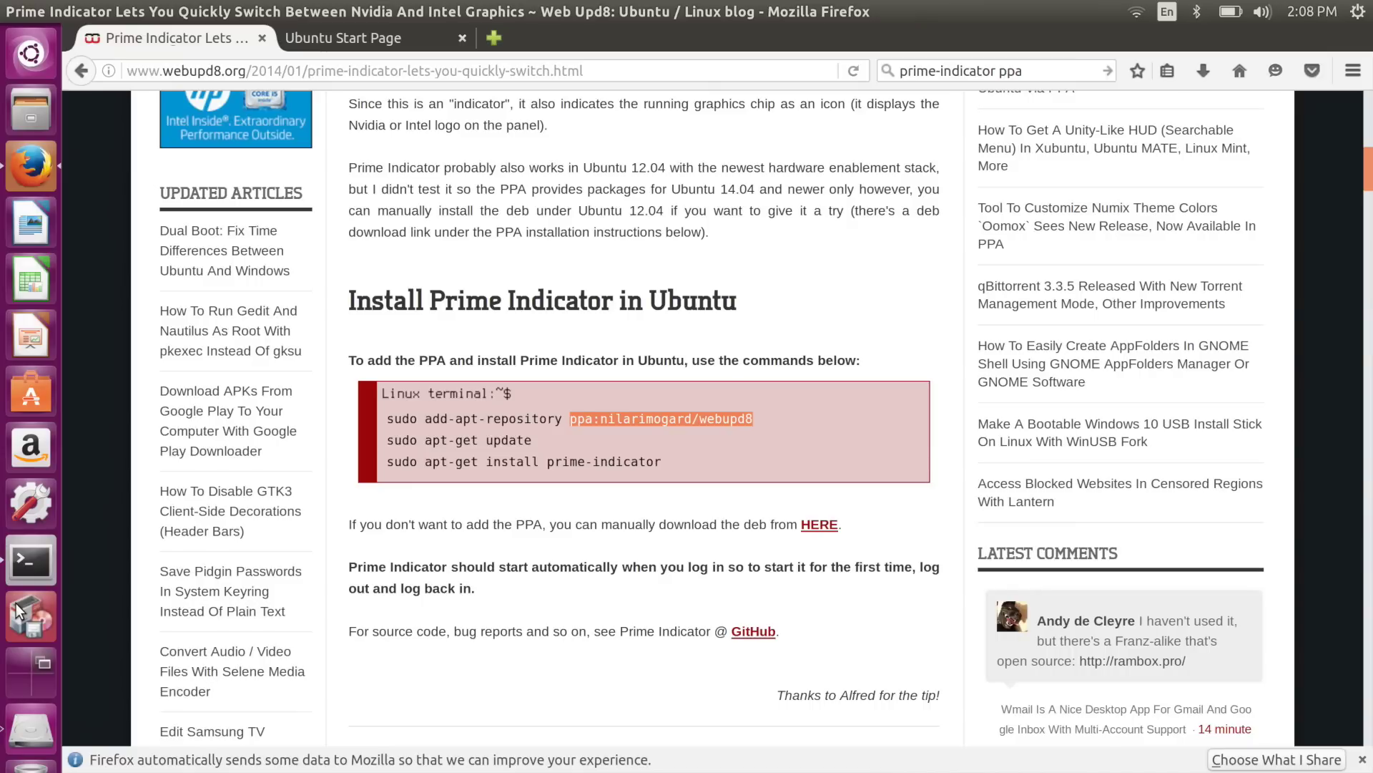
# Step: Launch Synaptic Package Manager and authenticate with the account password
pyautogui.click(16, 603)
pyautogui.write('•••••••')
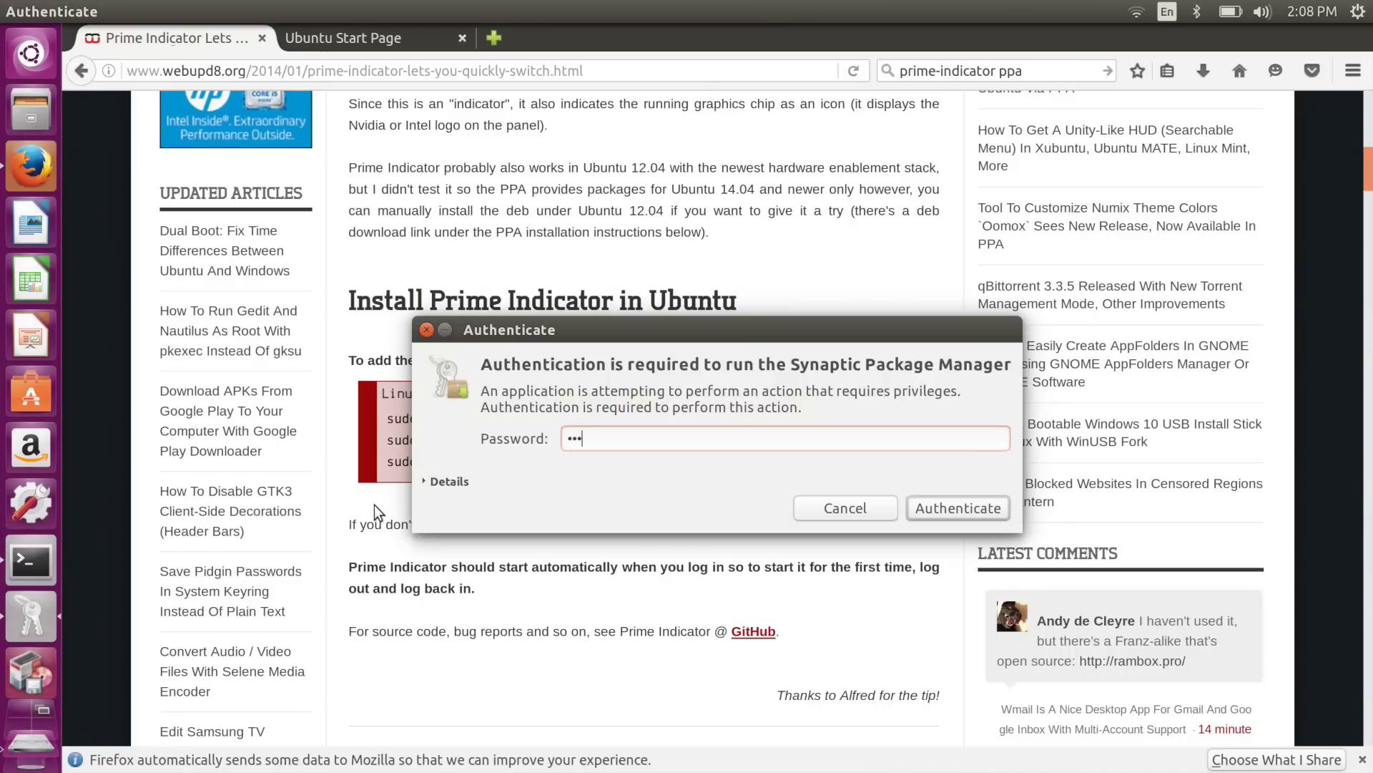
pyautogui.press('Return')
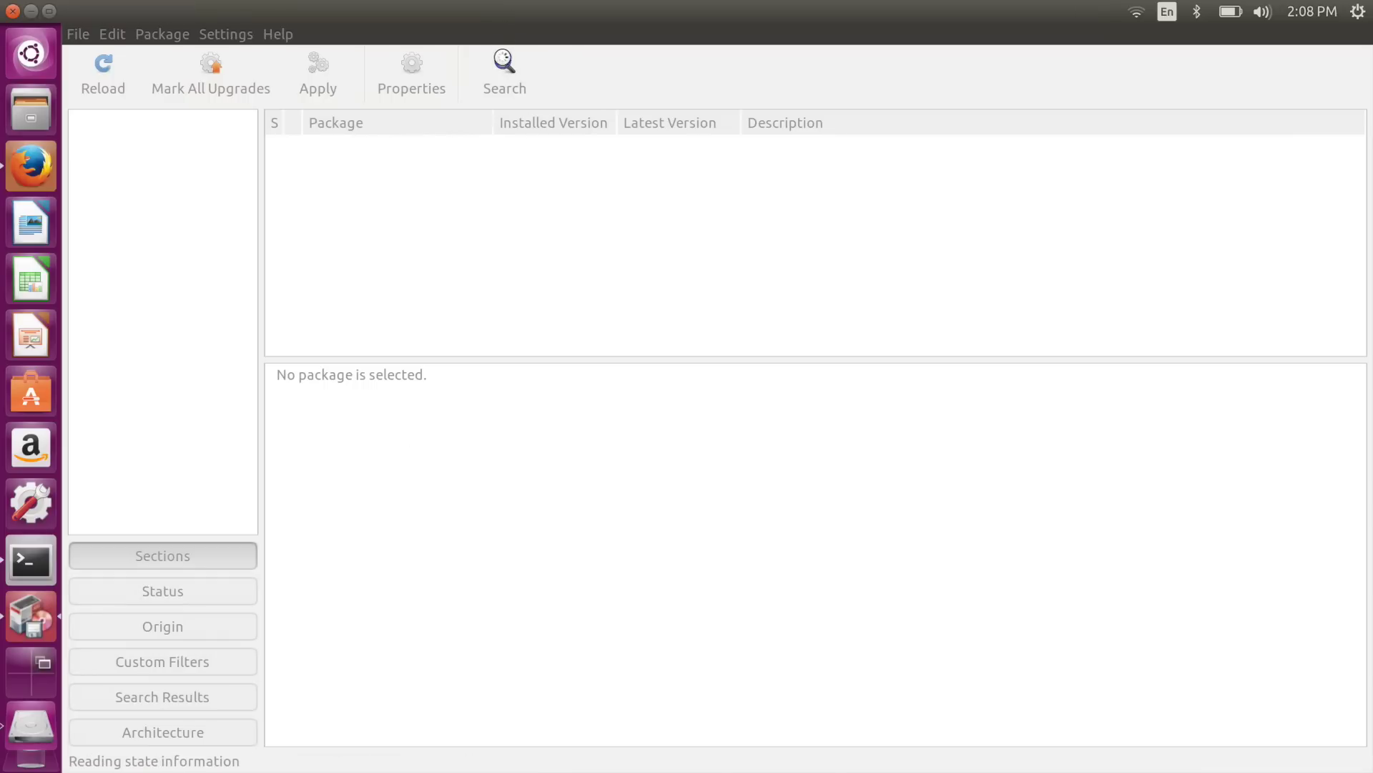
# Step: Search the packages for "prime" and mark prime-indicator, with its required additional changes, for installation
pyautogui.click(504, 71)
pyautogui.write('pidgin')
pyautogui.press('Return')
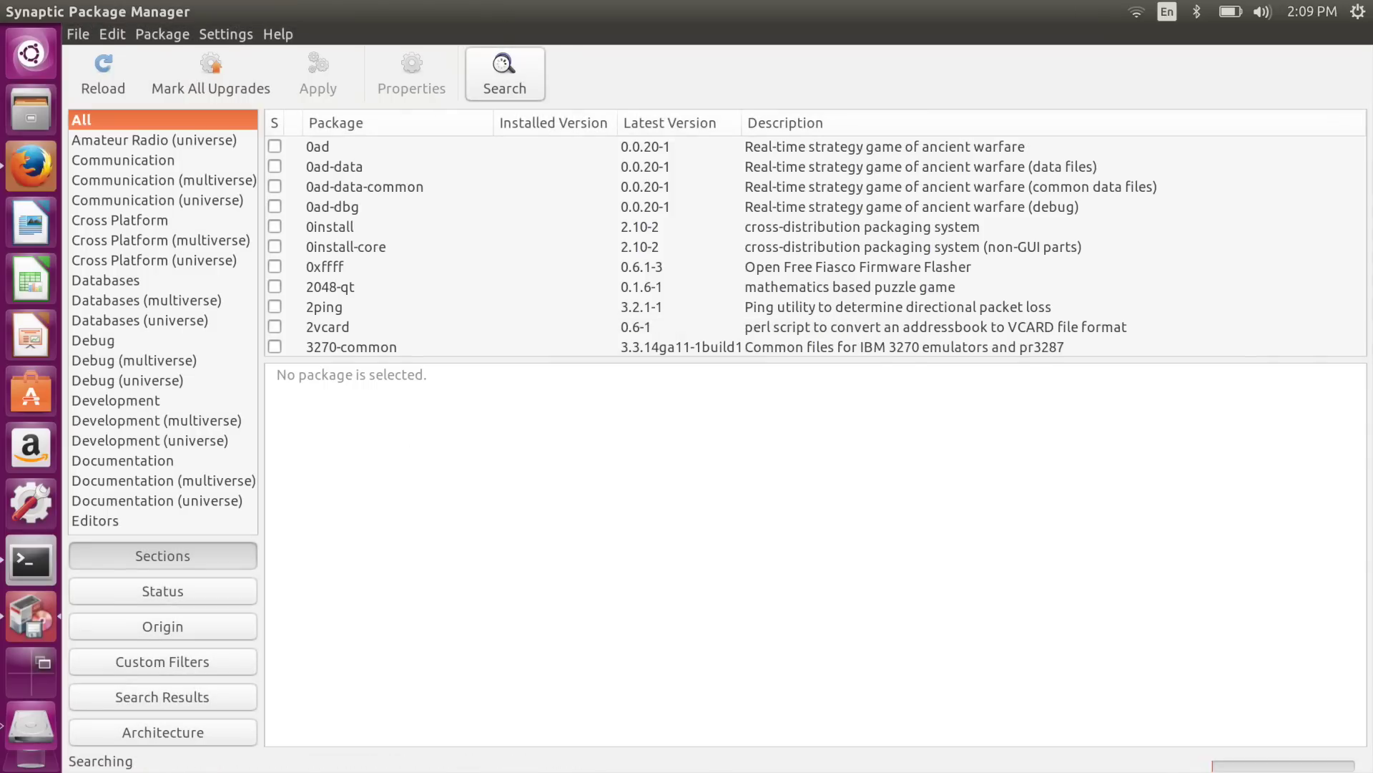
pyautogui.scroll(-10, 492, 192)
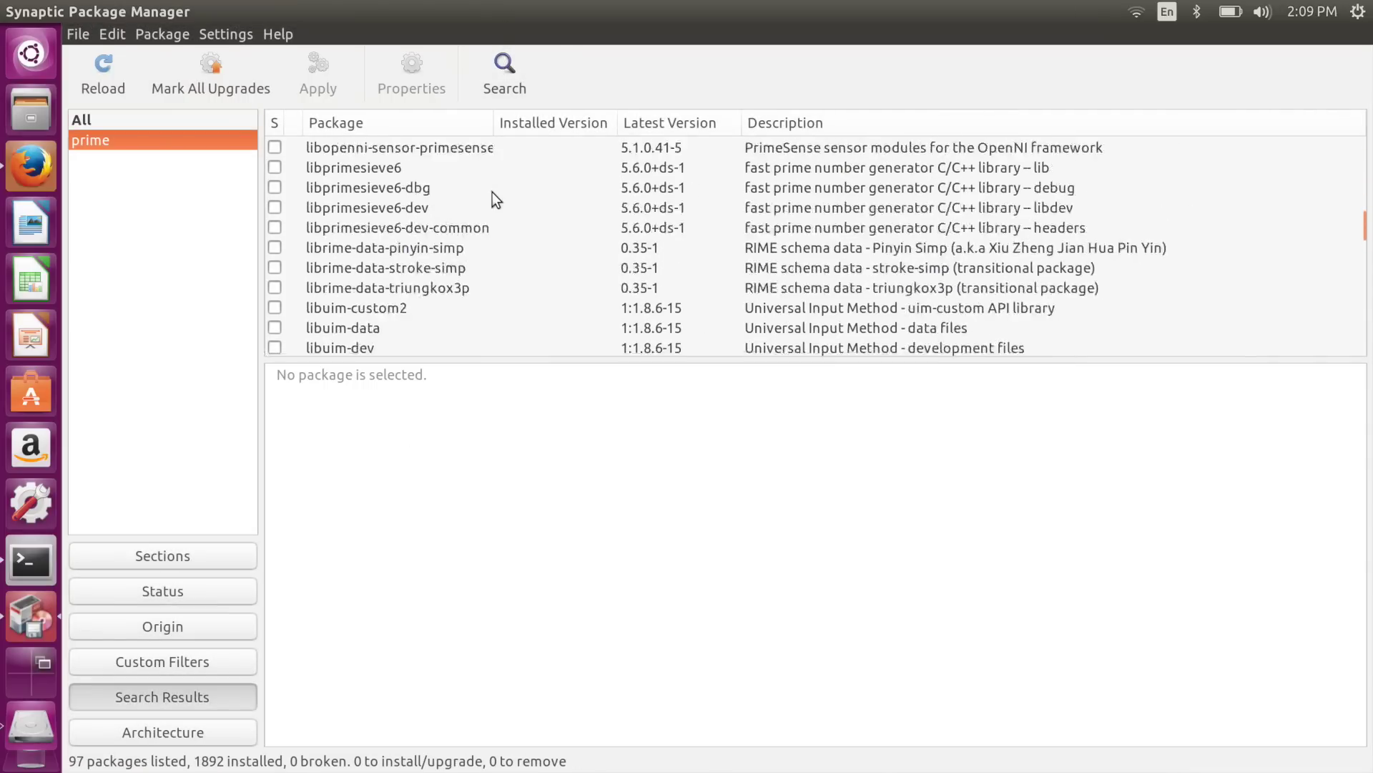
pyautogui.scroll(3, 492, 191)
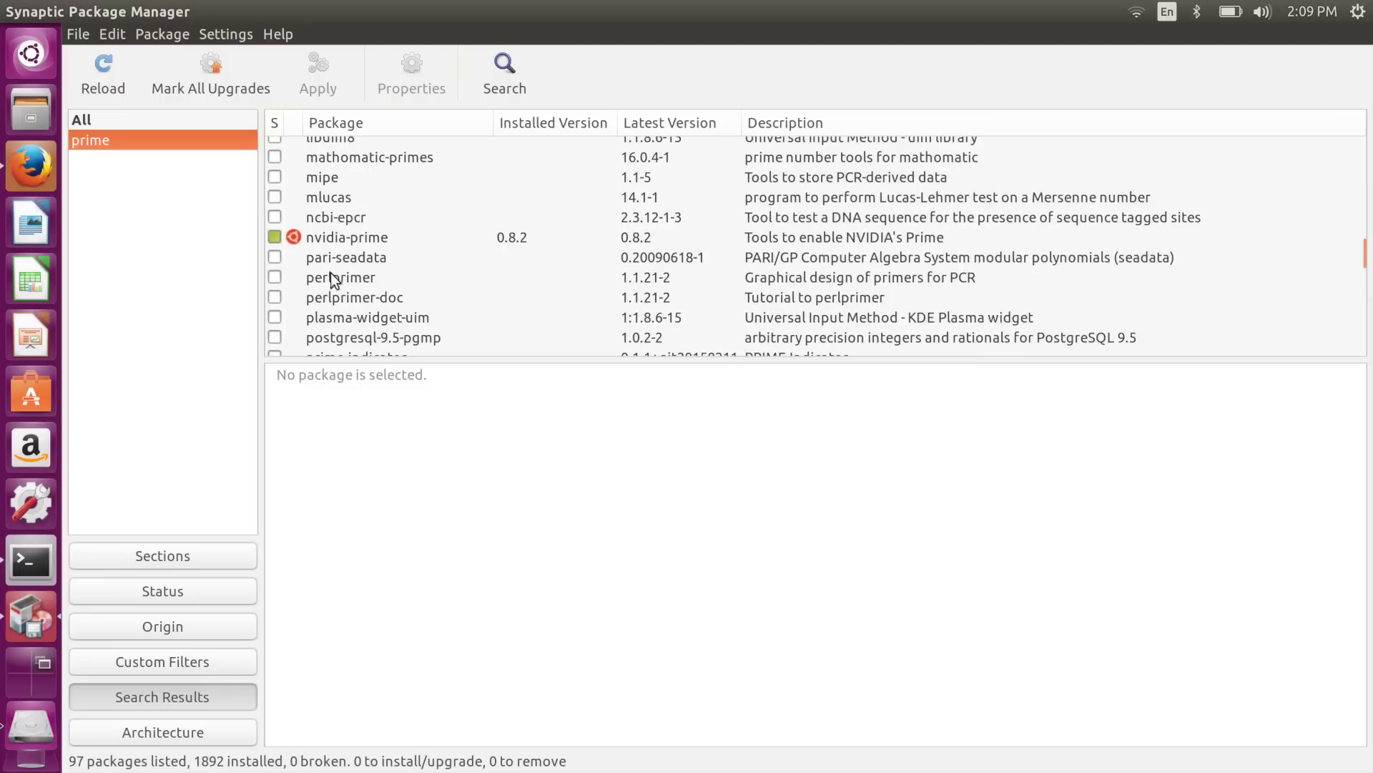
pyautogui.scroll(-6, 324, 285)
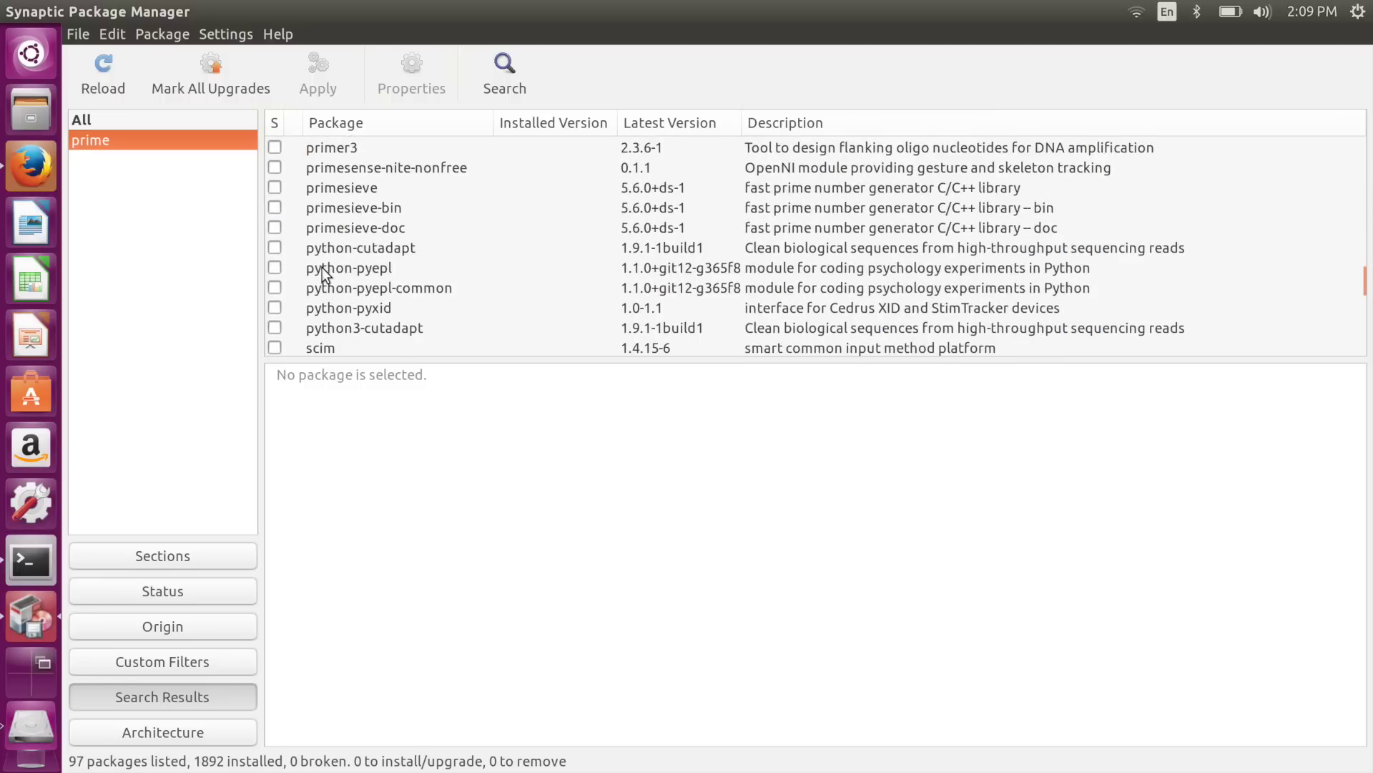
pyautogui.scroll(2, 322, 268)
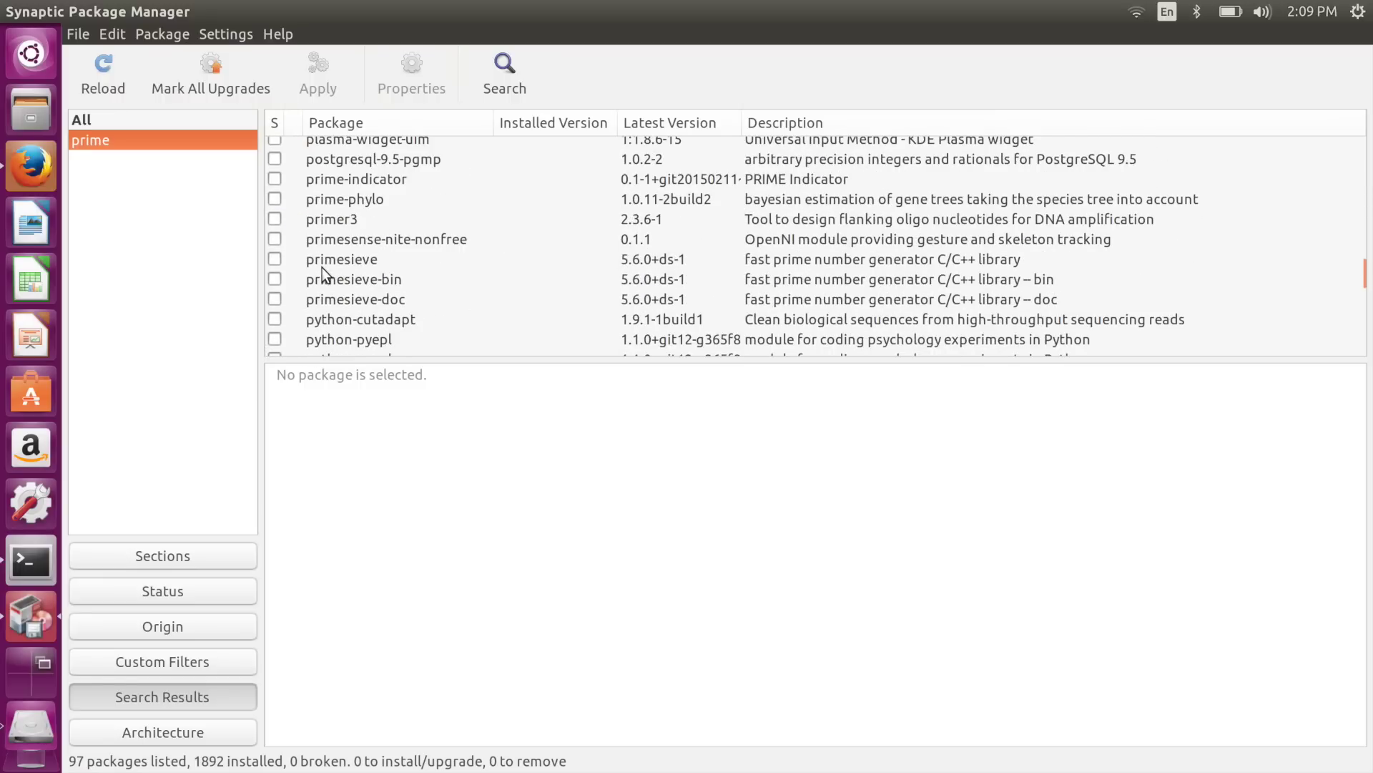
pyautogui.click(270, 177)
pyautogui.click(317, 209)
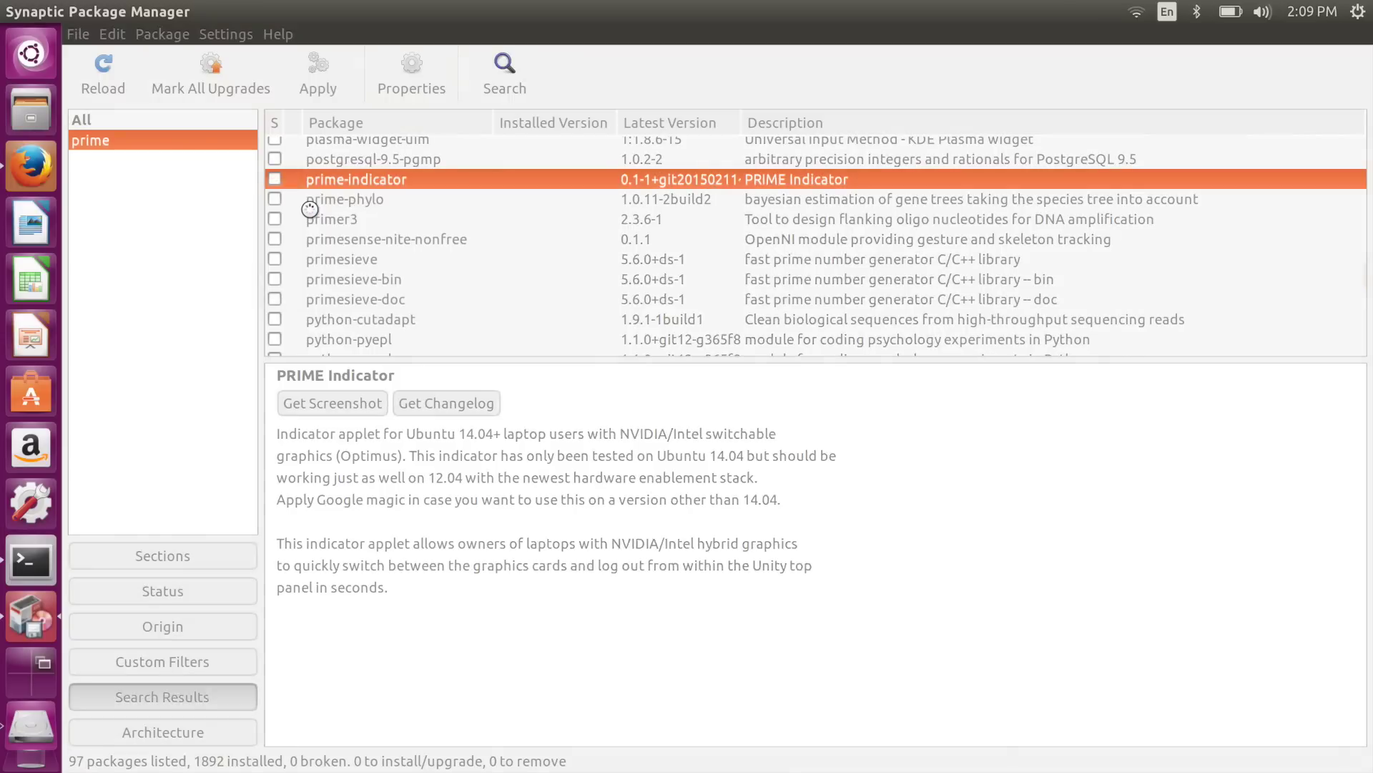
pyautogui.click(864, 569)
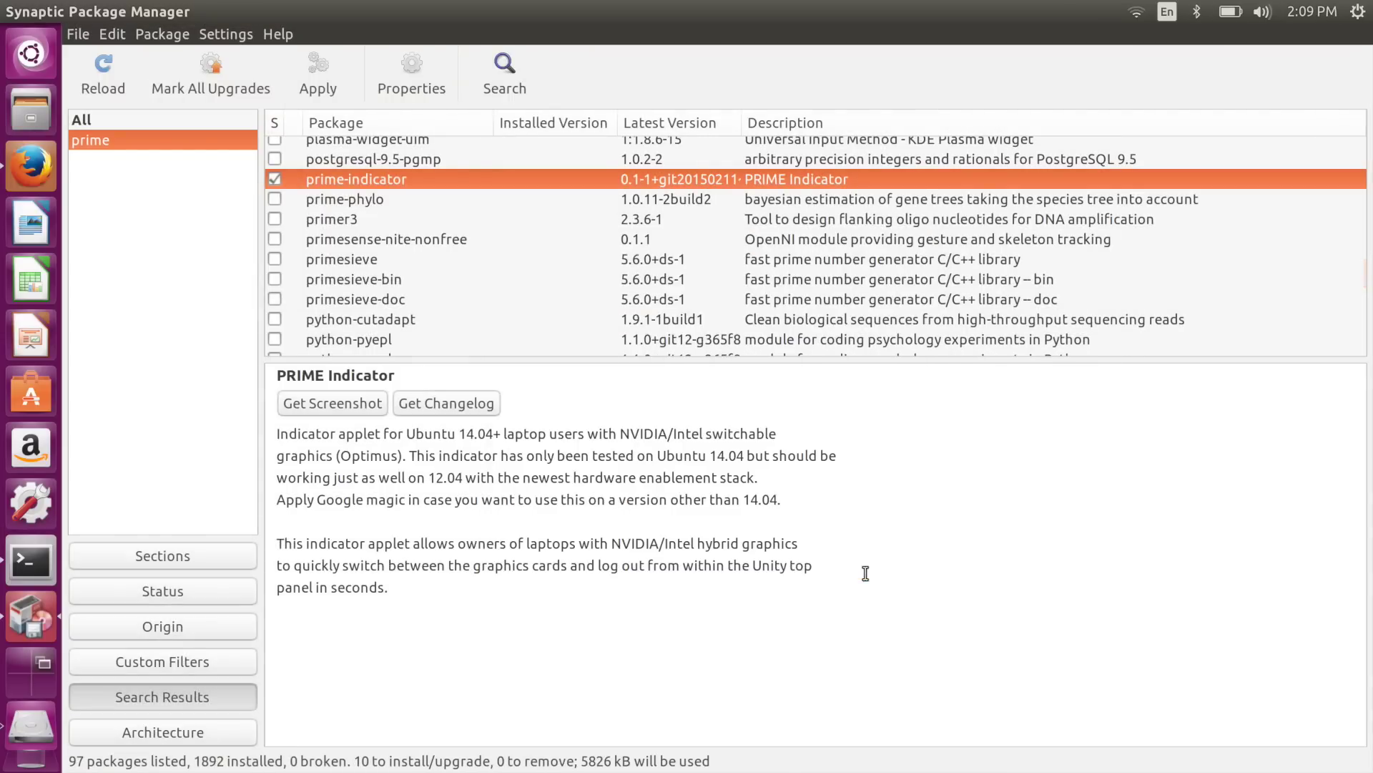
# Step: Apply the marked prime-indicator installation and dismiss the completion dialog
pyautogui.click(340, 70)
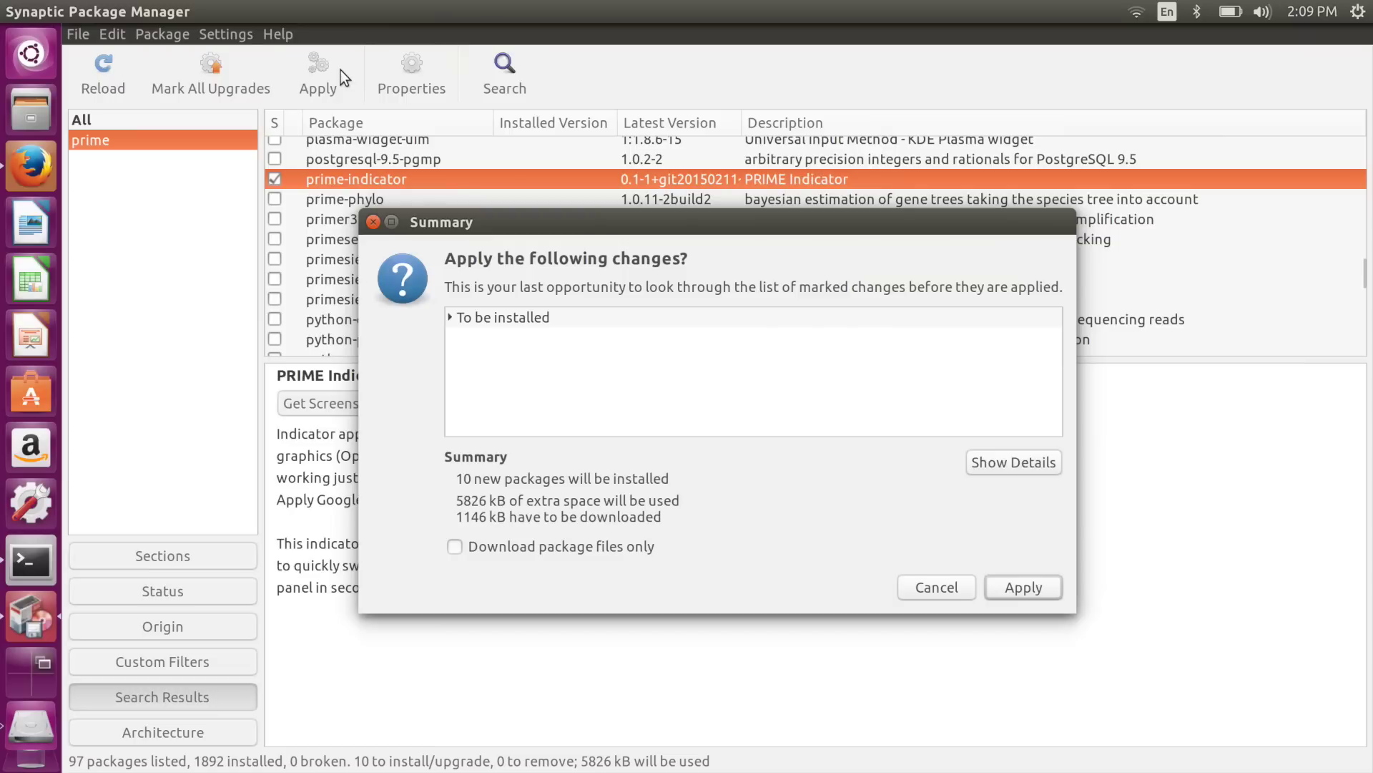
pyautogui.click(1041, 590)
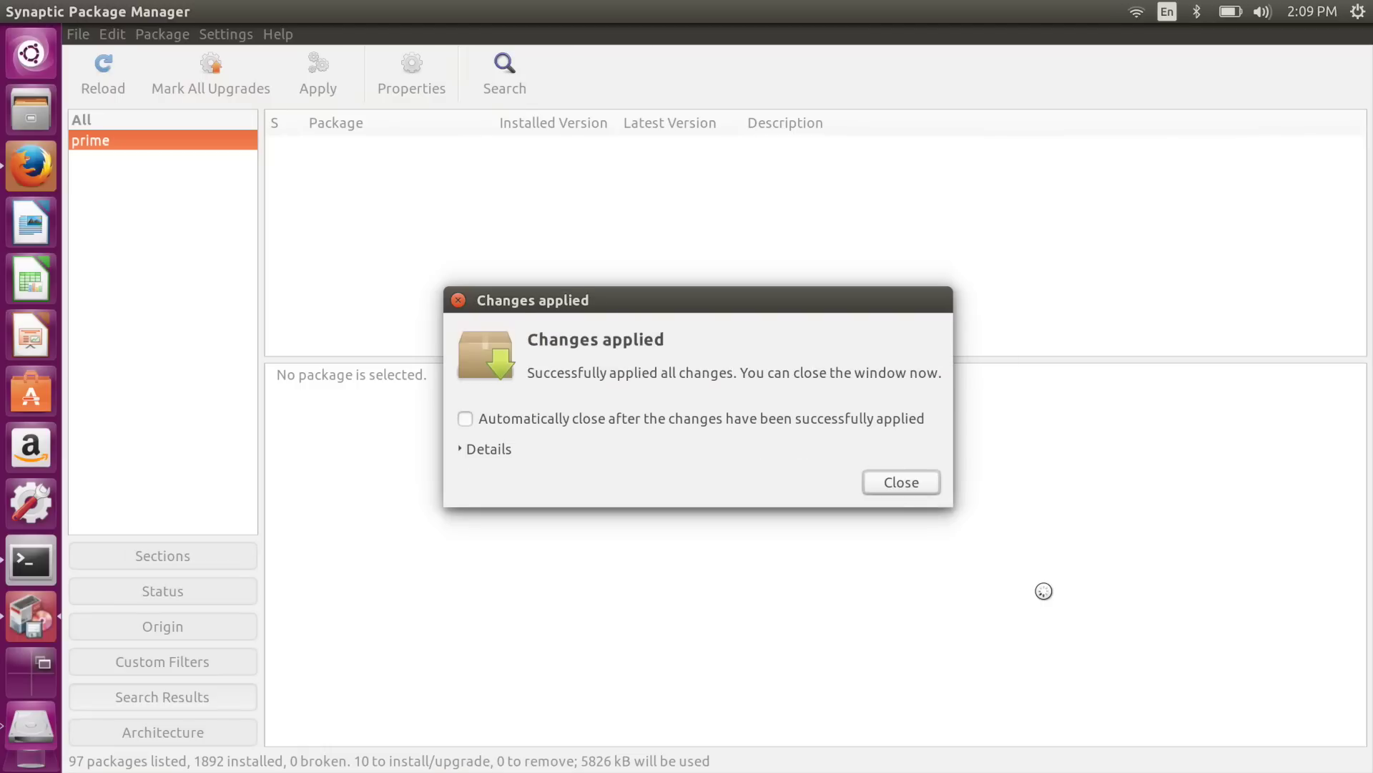
pyautogui.click(886, 491)
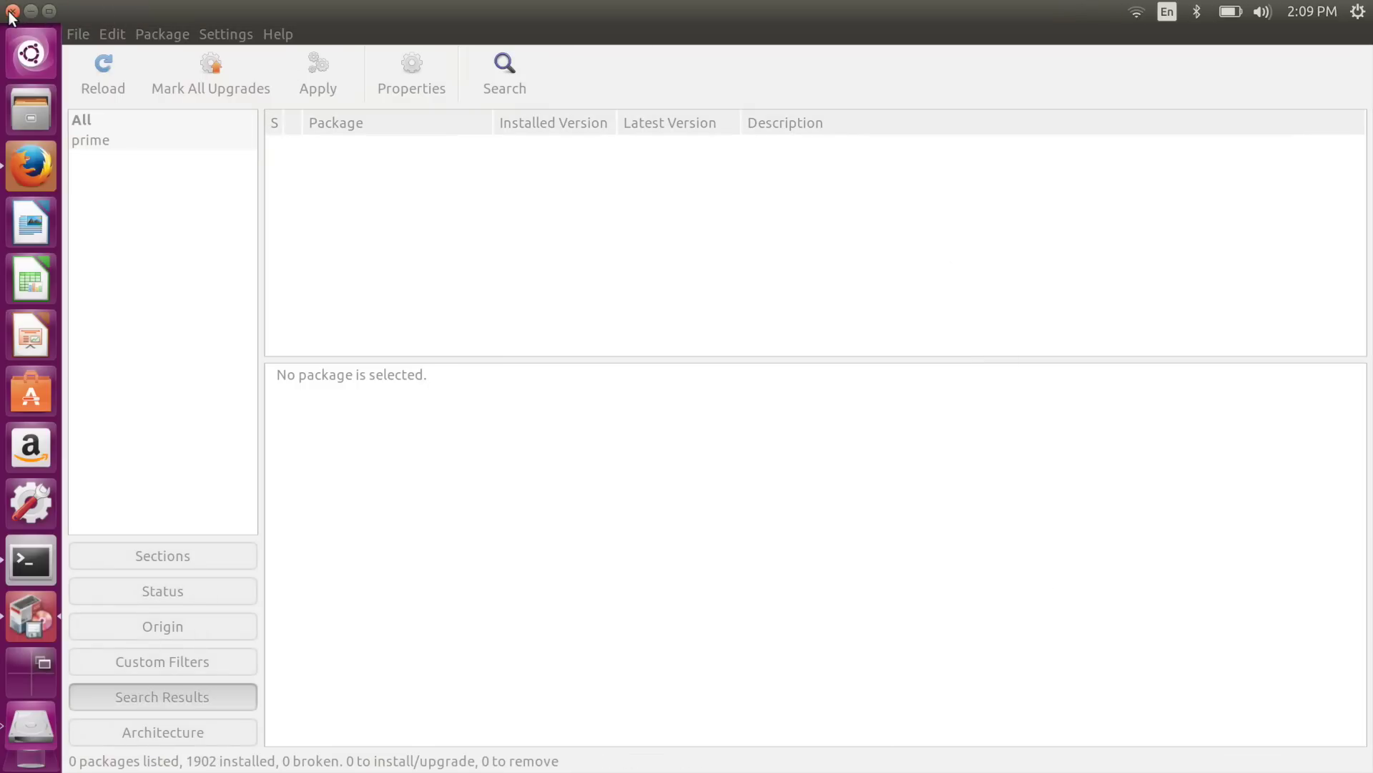
# Step: Close Synaptic Package Manager and choose to shut down the computer from the system session options
pyautogui.click(12, 13)
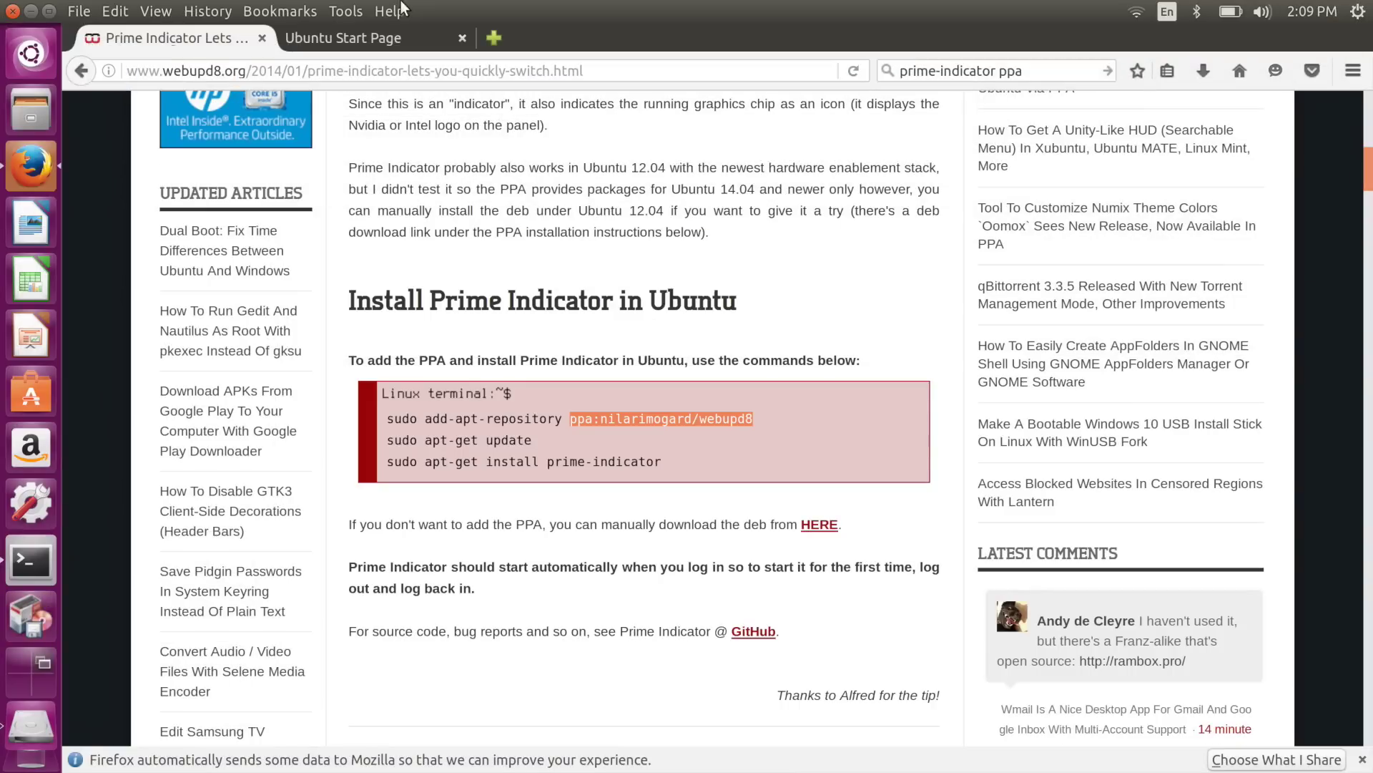
pyautogui.click(1362, 10)
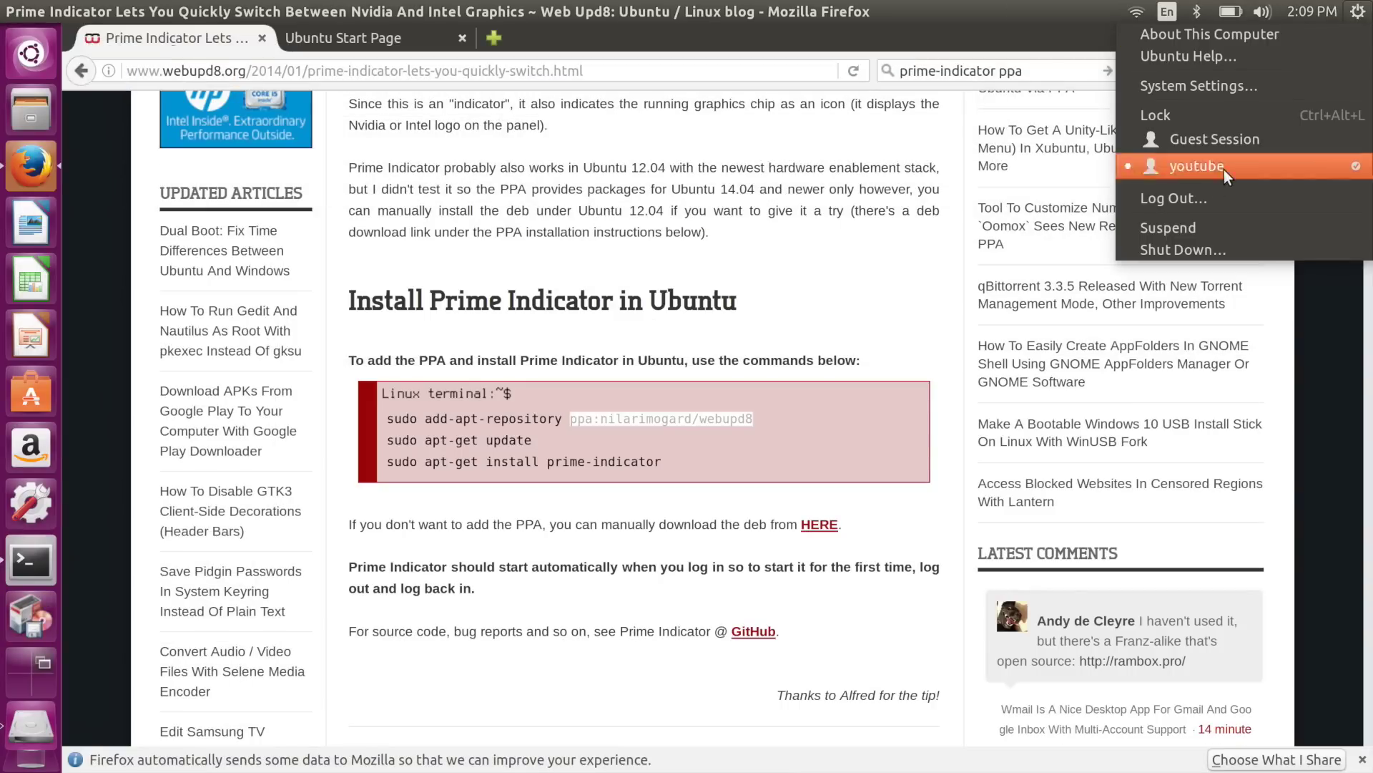
pyautogui.click(1169, 245)
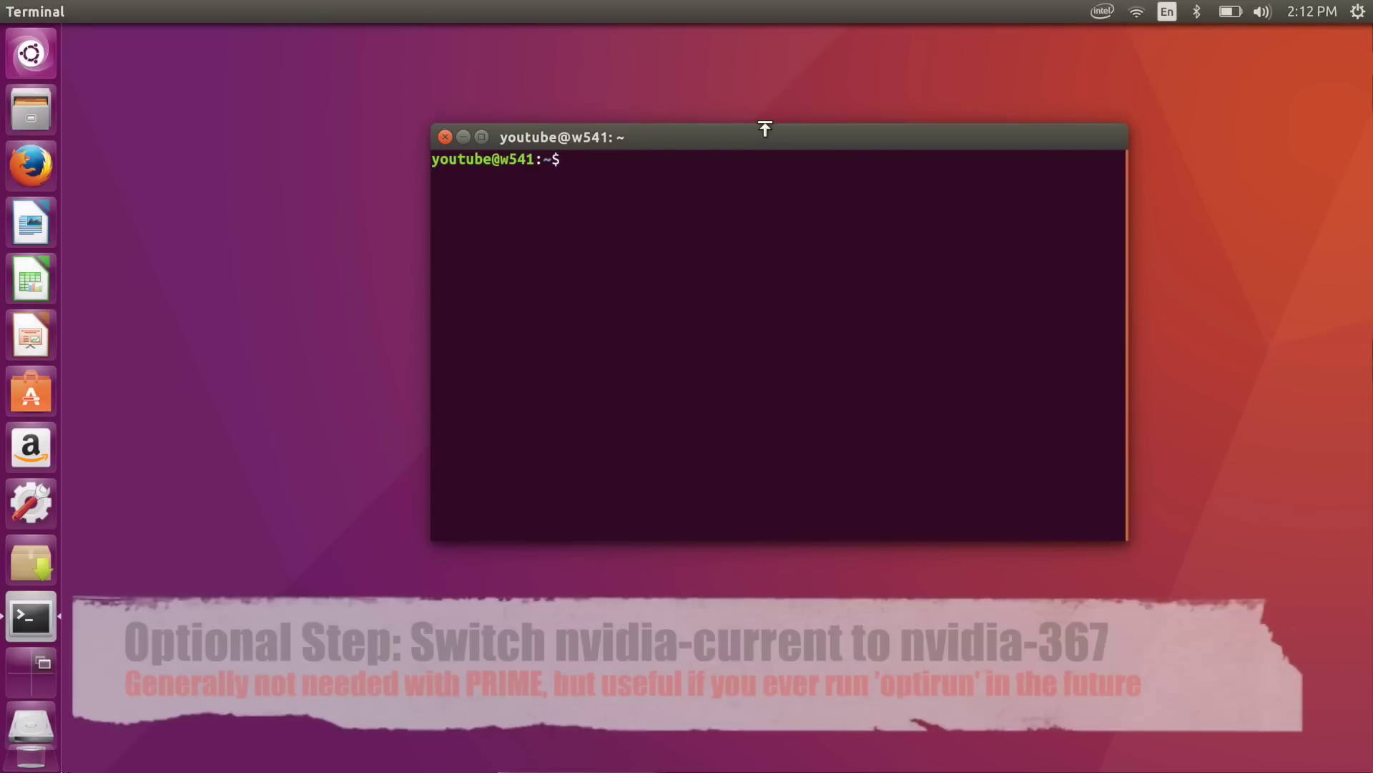
# Step: Open /etc/bumblebee/bumblebee.conf in gedit with sudo from the terminal, entering the account password
pyautogui.write('sudo gedit /etc/bu')
pyautogui.press('Tab')
pyautogui.write('bum')
pyautogui.press('Tab')
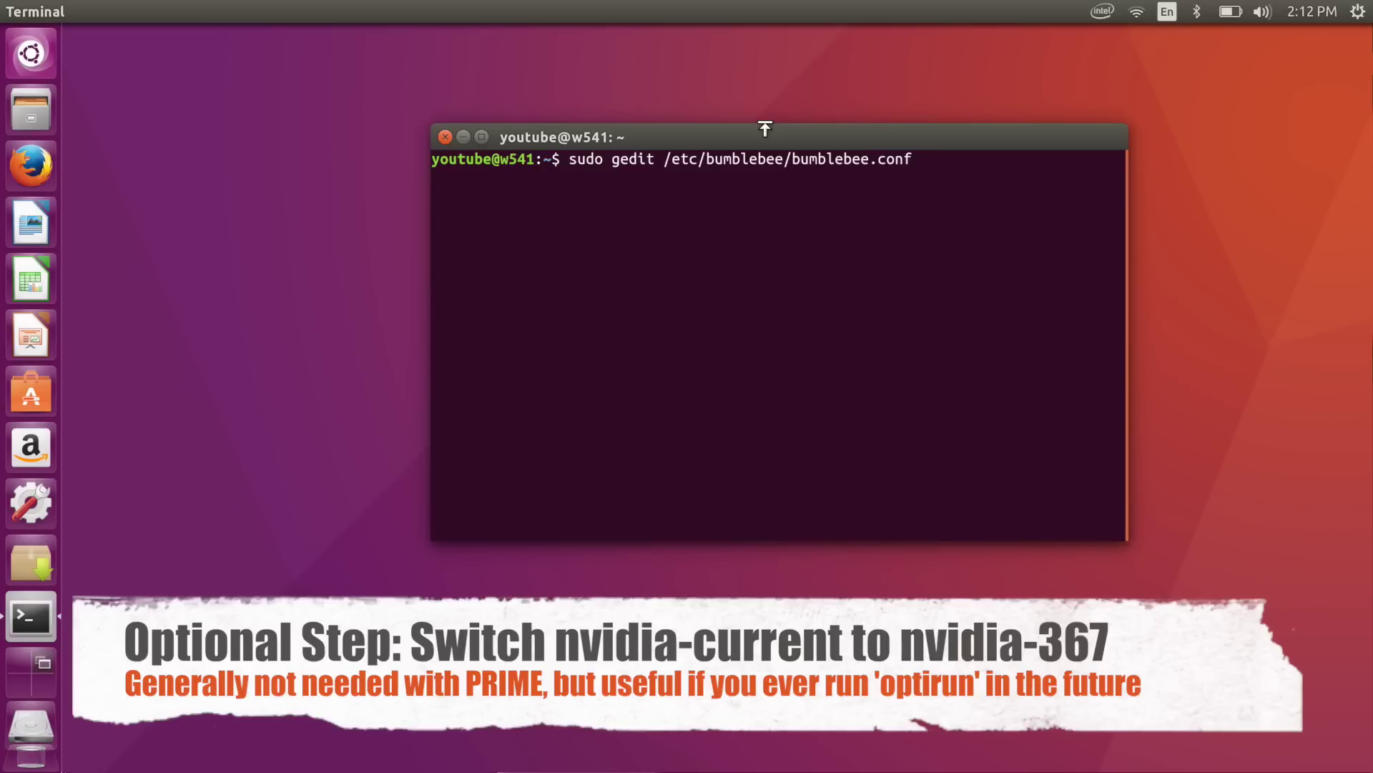
pyautogui.press('Return')
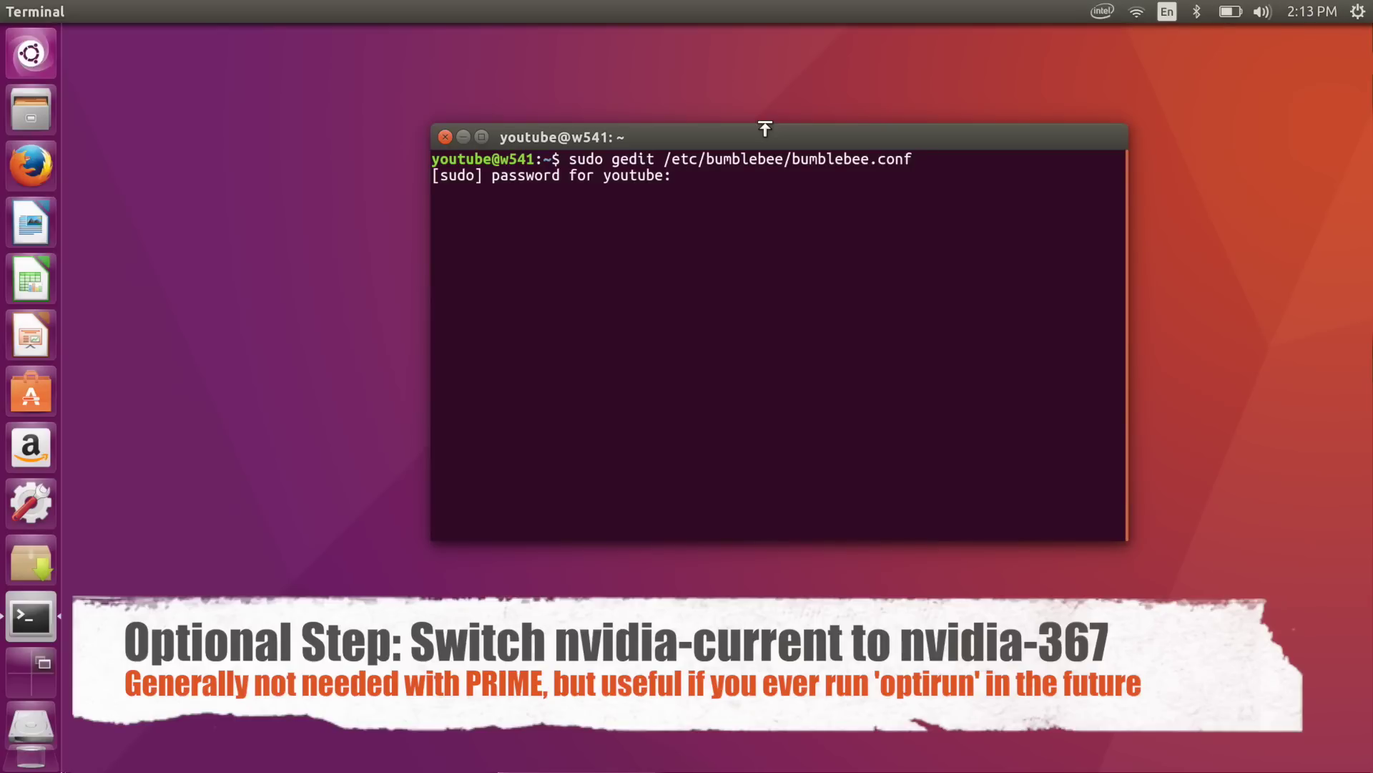
pyautogui.press('Return')
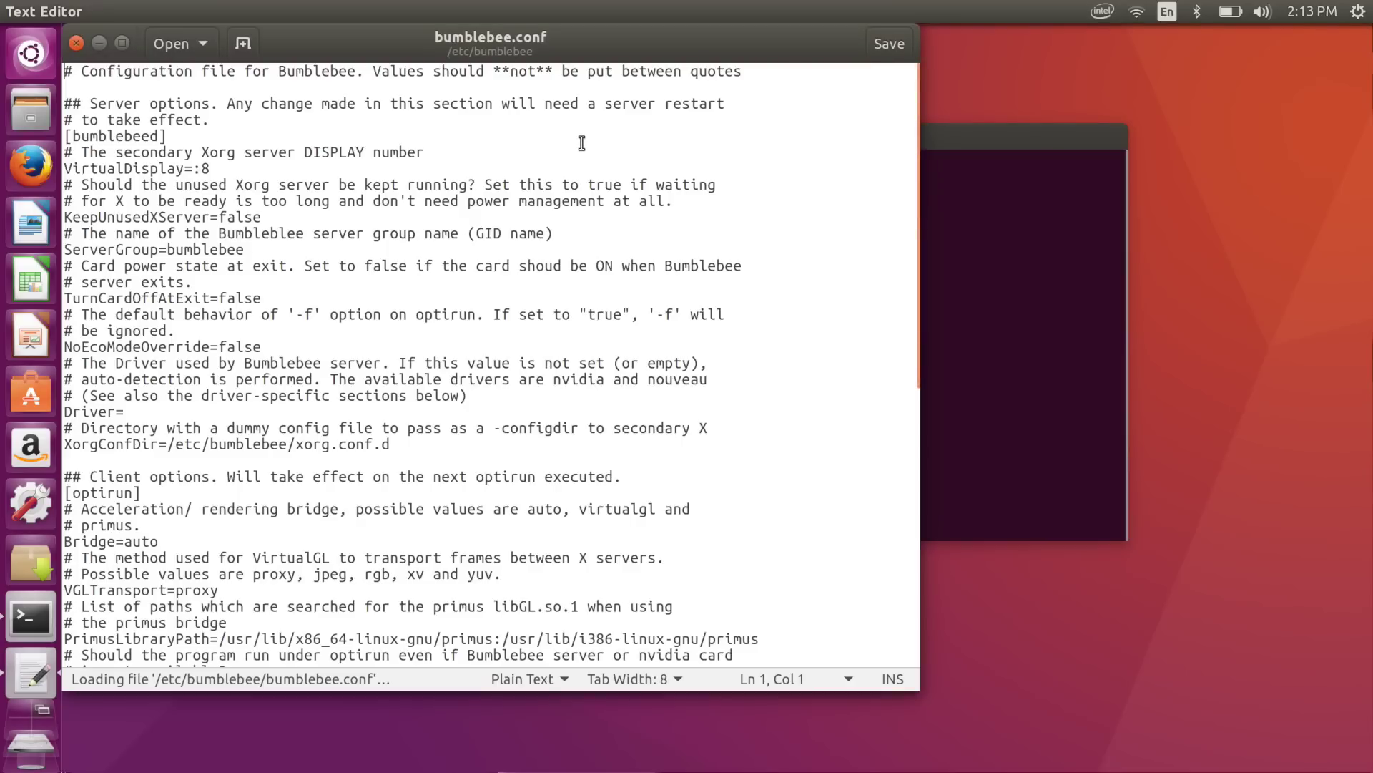
# Step: Search bumblebee.conf for "nvidia-current" and set KernelDriver in the [driver-nvidia] section to nvidia-367
pyautogui.hotkey('ctrl', 'f')
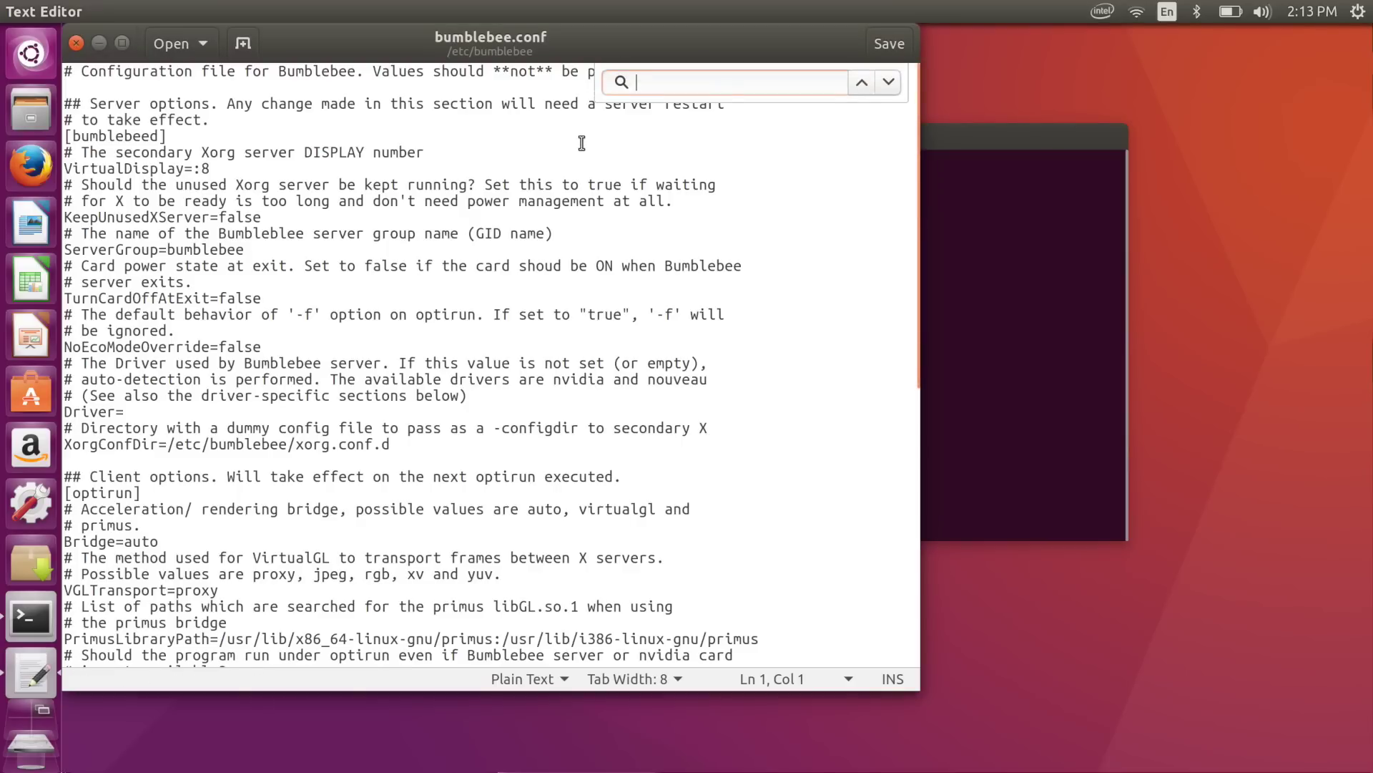
pyautogui.write('nvidia-current')
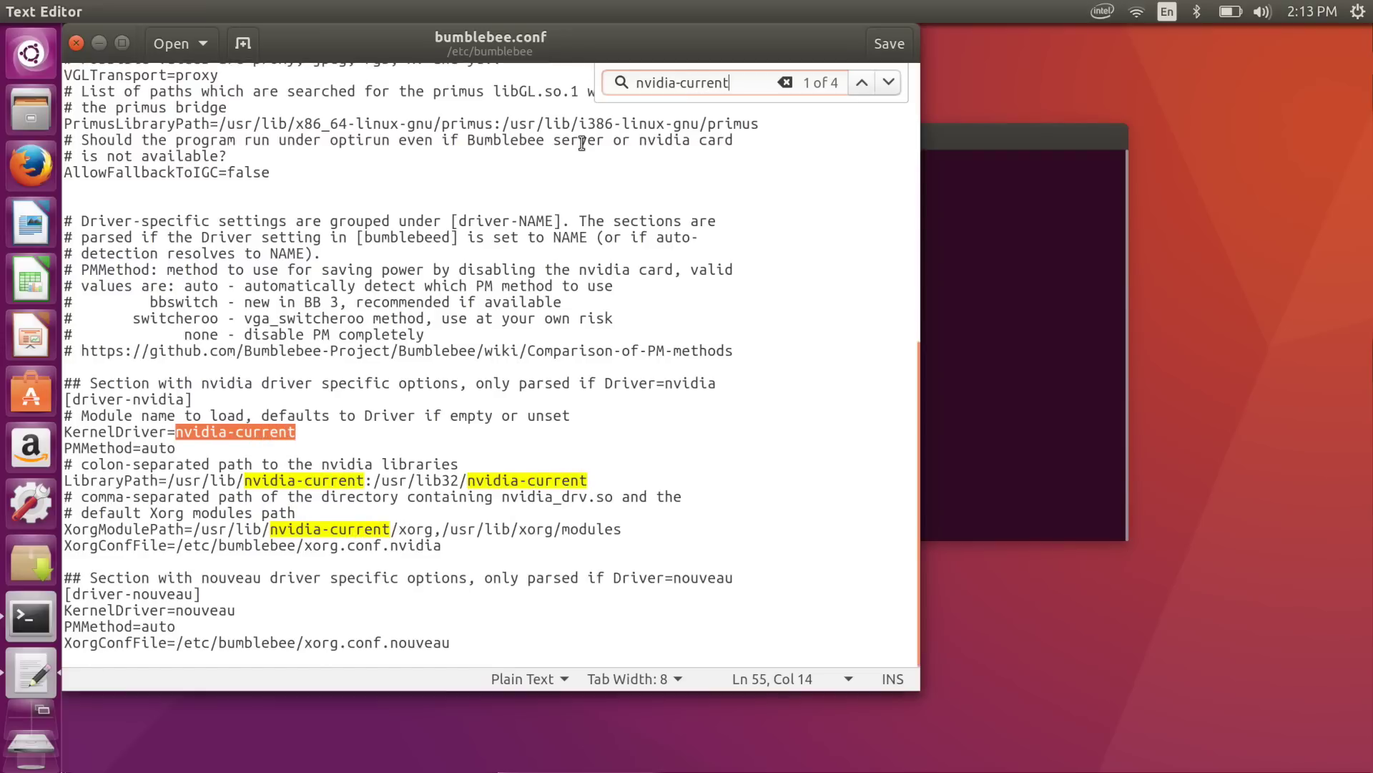
pyautogui.press('Return')
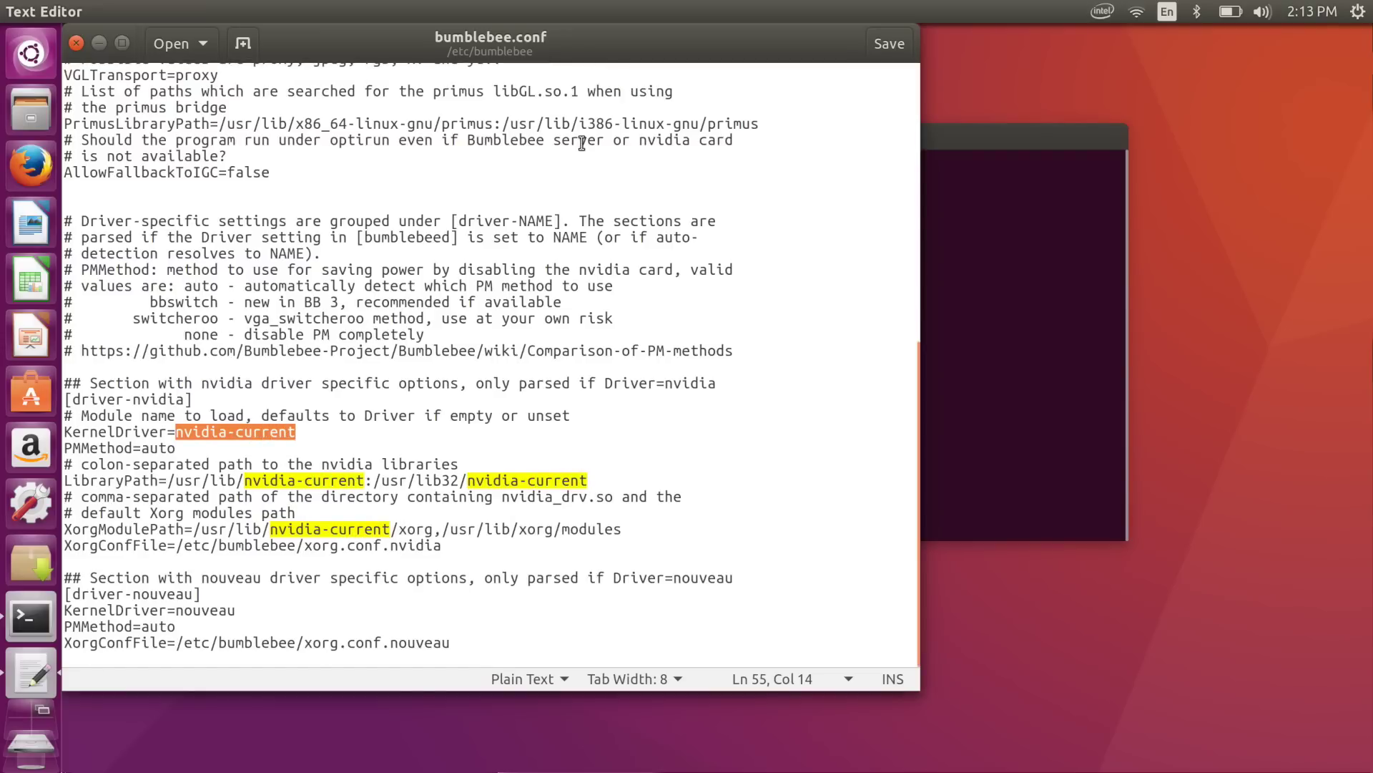
pyautogui.click(263, 438)
pyautogui.doubleClick(263, 438)
pyautogui.write('367')
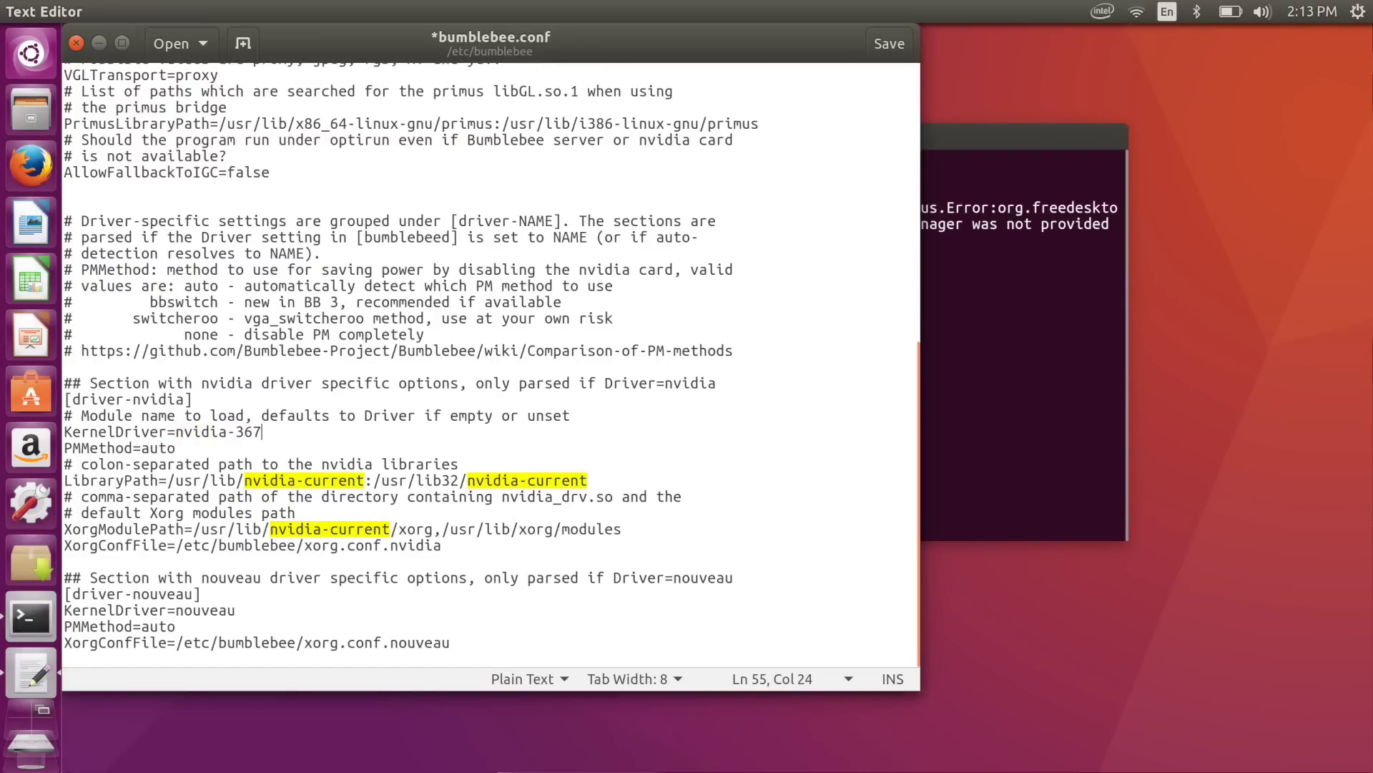
# Step: Replace nvidia-current with nvidia-367 in both LibraryPath entries and in the XorgModulePath entry
pyautogui.doubleClick(317, 485)
pyautogui.write('367')
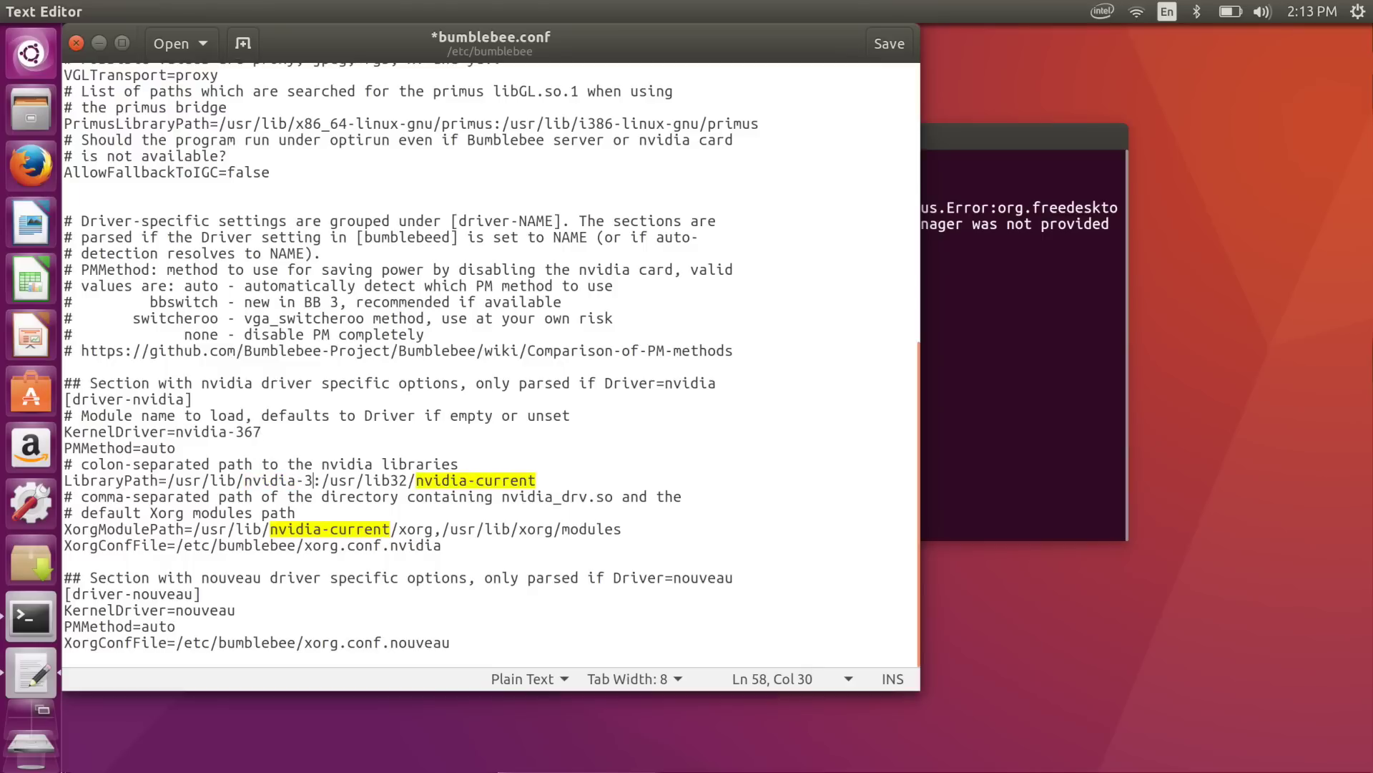
pyautogui.doubleClick(519, 481)
pyautogui.write('367')
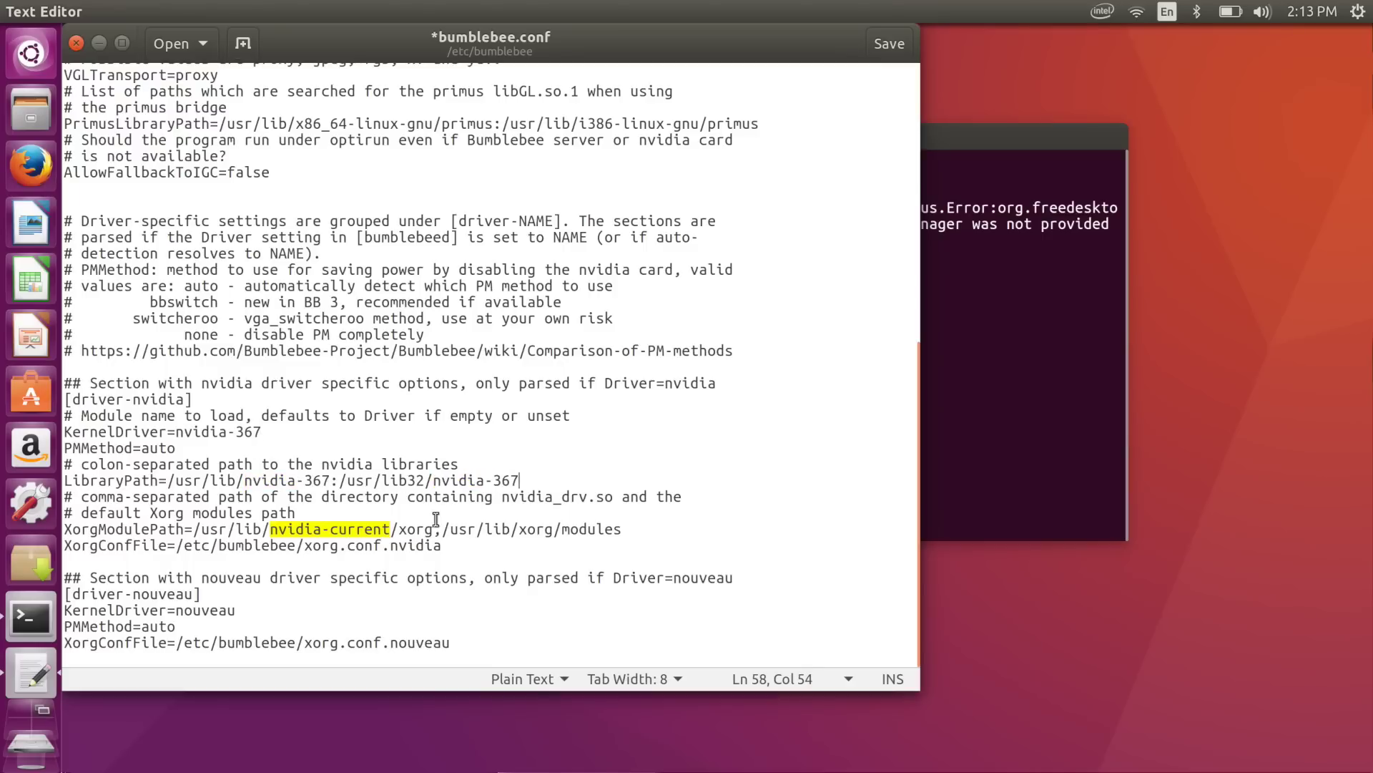
pyautogui.doubleClick(375, 530)
pyautogui.write('367')
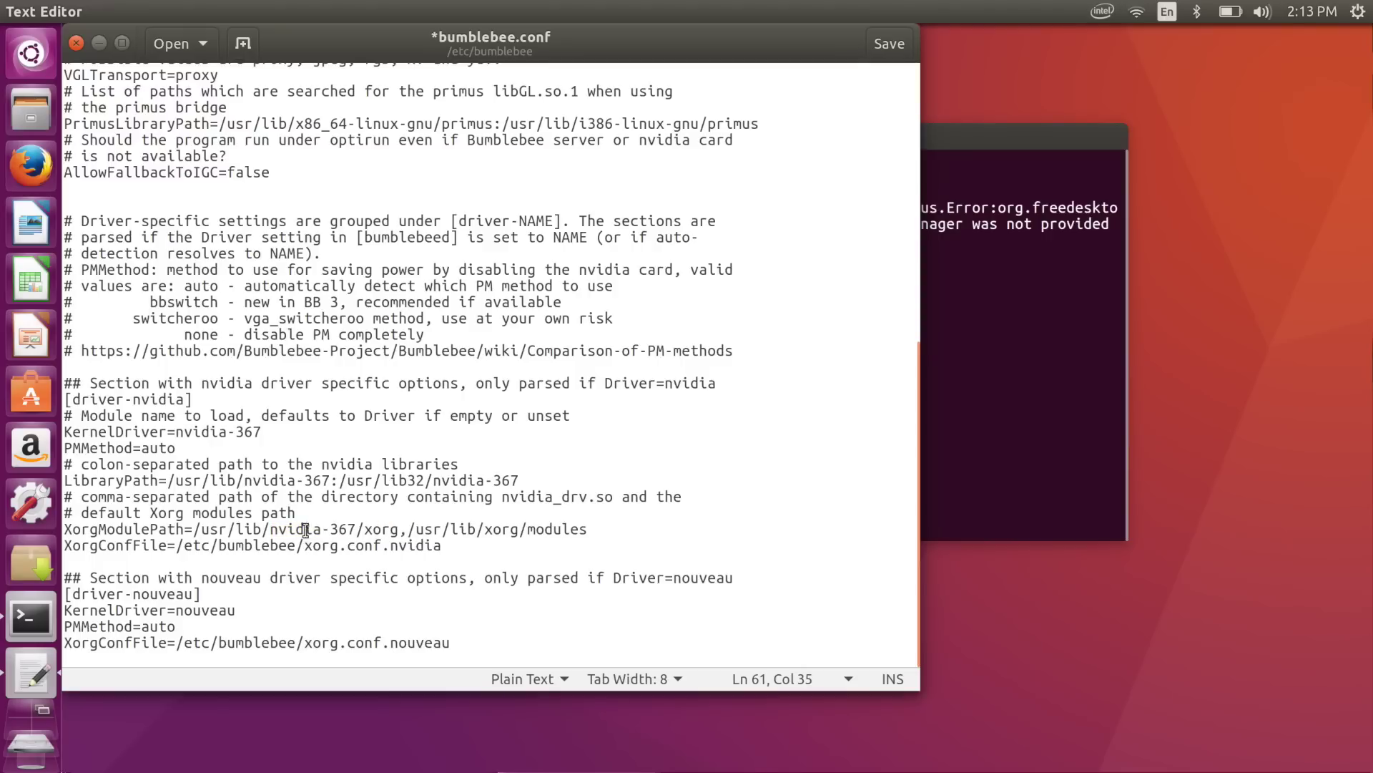
# Step: Set PMMethod in the [driver-nvidia] section to bbswitch, then save and close bumblebee.conf
pyautogui.click(154, 451)
pyautogui.doubleClick(153, 451)
pyautogui.write('bbswitch')
pyautogui.hotkey('ctrl', 's')
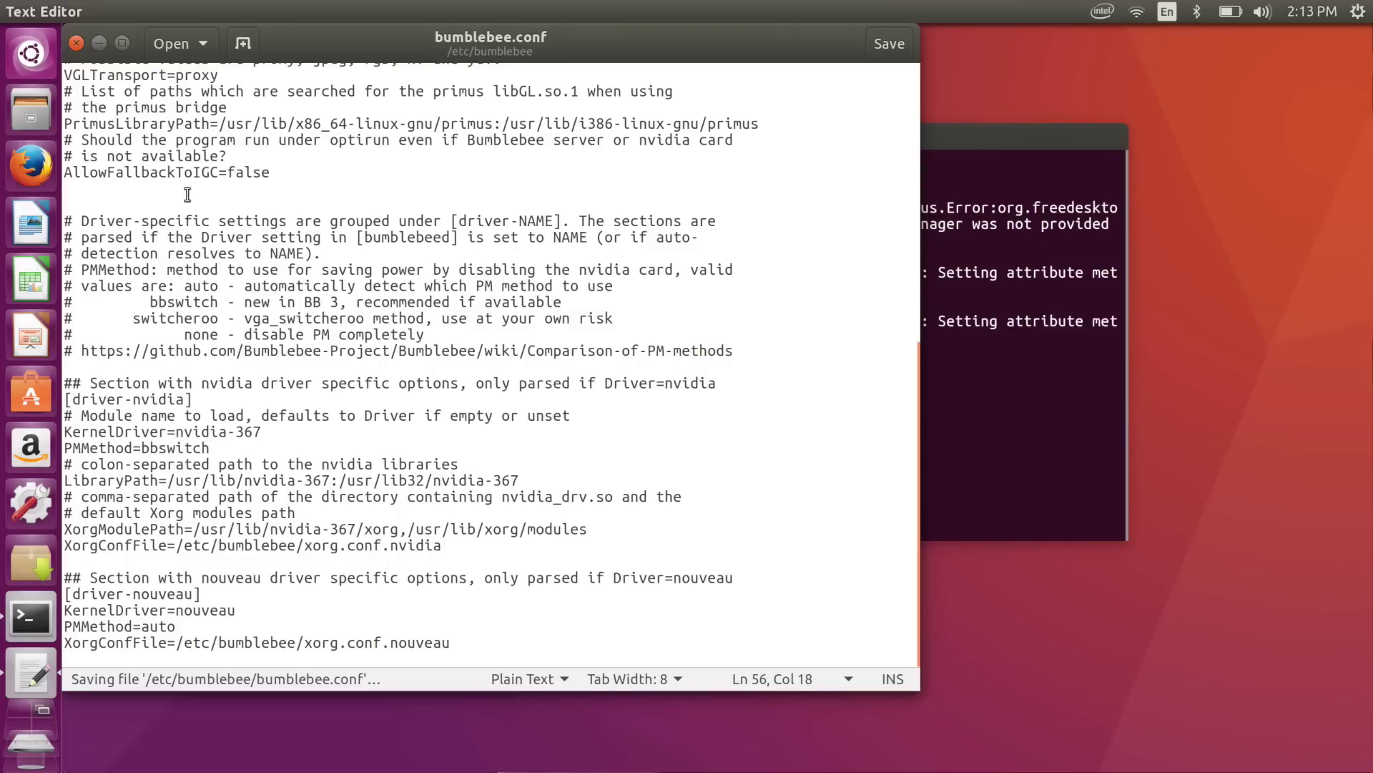
pyautogui.click(75, 44)
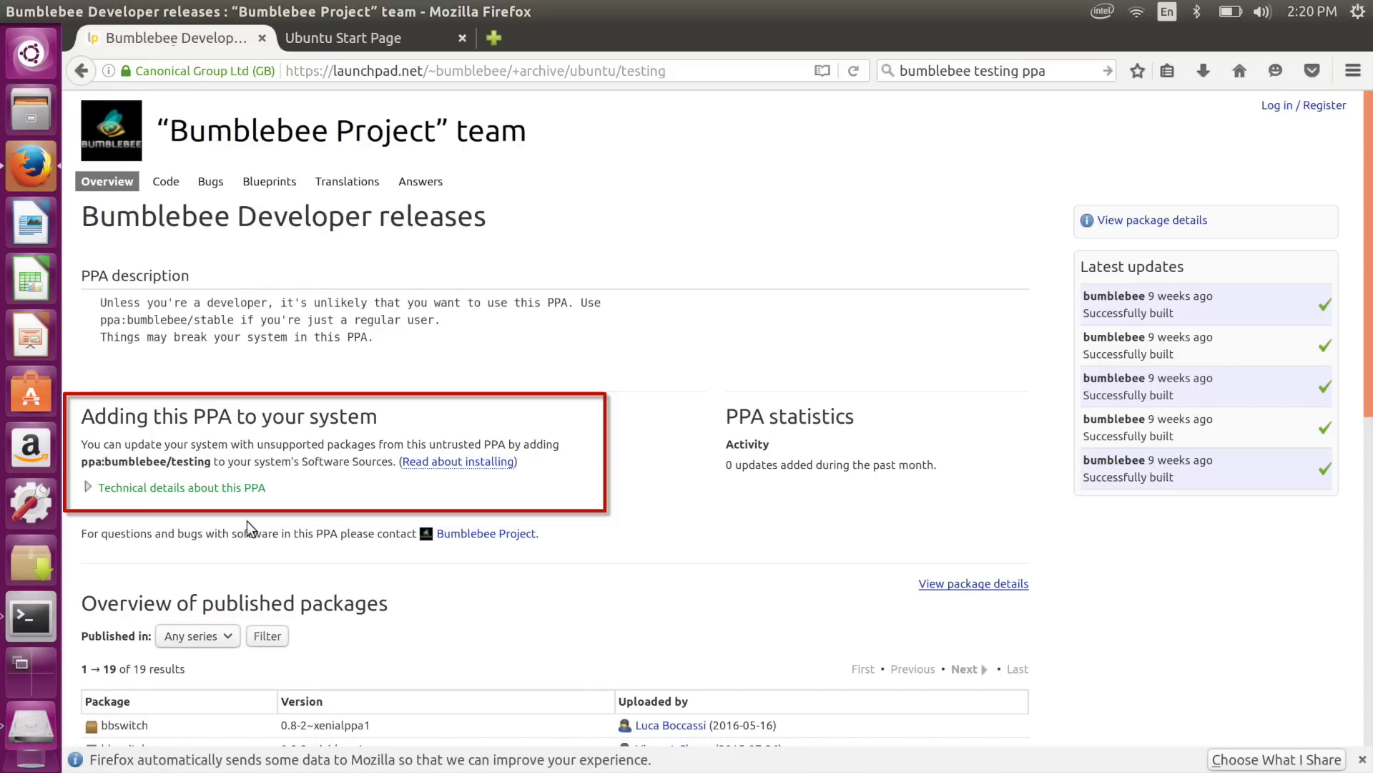
# Step: Select the text ppa:bumblebee/testing on the Bumblebee Developer releases page and open Software & Updates
pyautogui.click(181, 487)
pyautogui.moveTo(82, 461); pyautogui.dragTo(200, 462)
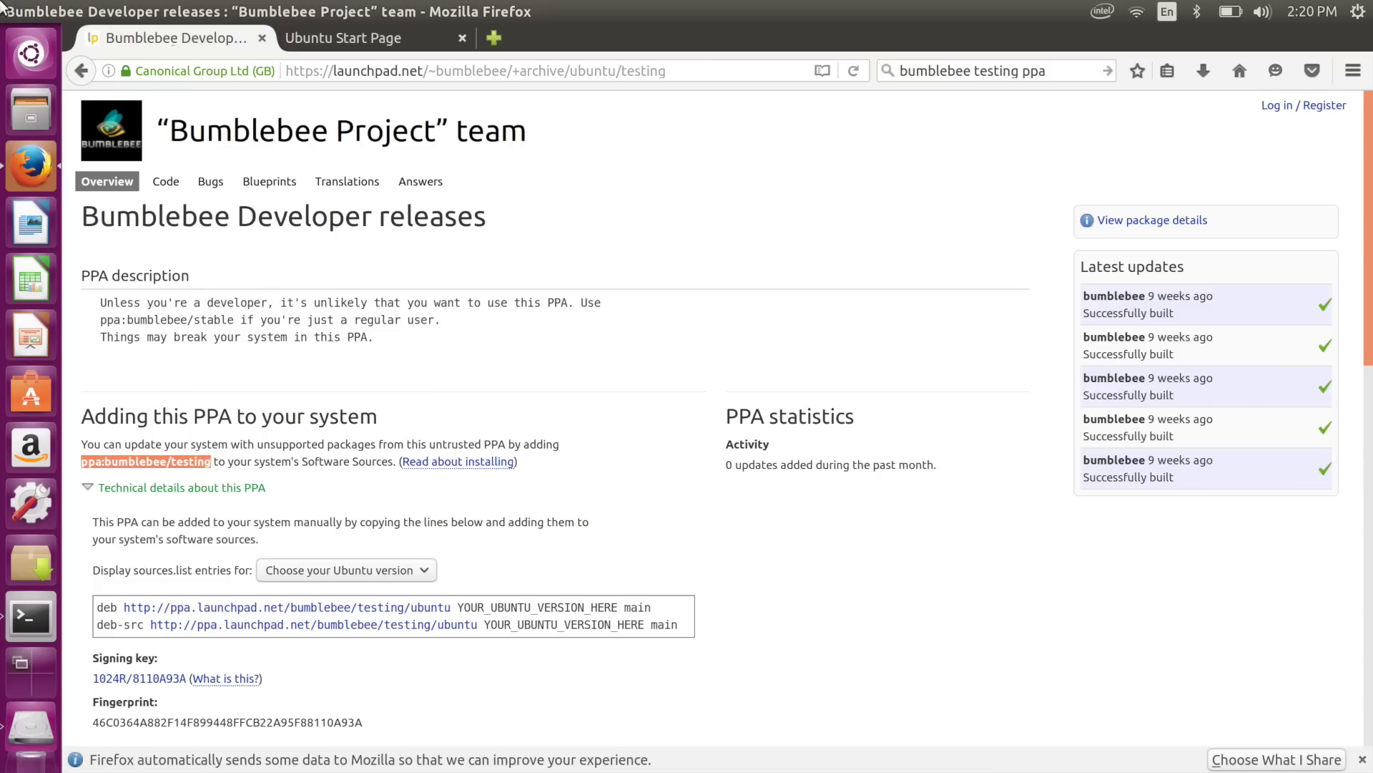
pyautogui.click(29, 52)
pyautogui.write('term')
pyautogui.press('BackSpace')
pyautogui.press('BackSpace')
pyautogui.press('BackSpace')
pyautogui.press('BackSpace')
pyautogui.write('soft')
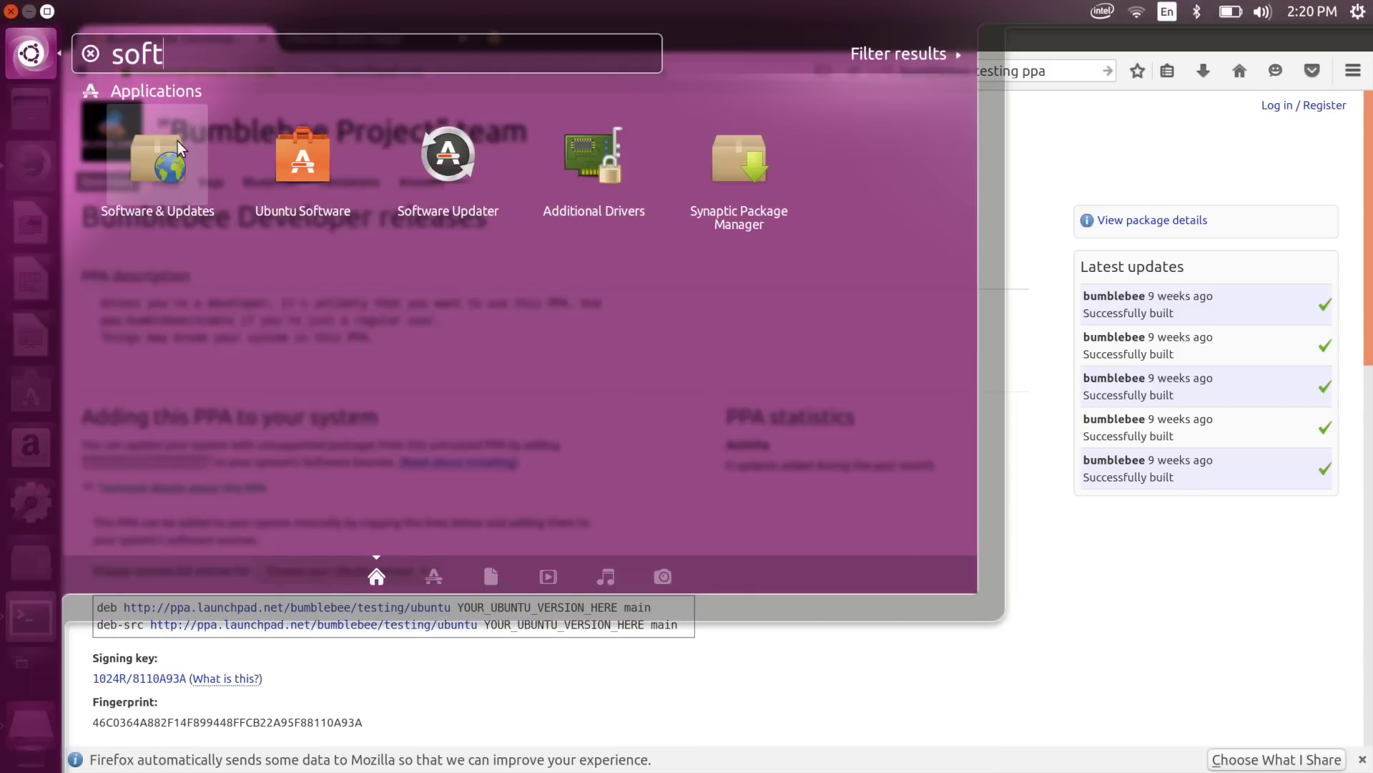
pyautogui.click(153, 153)
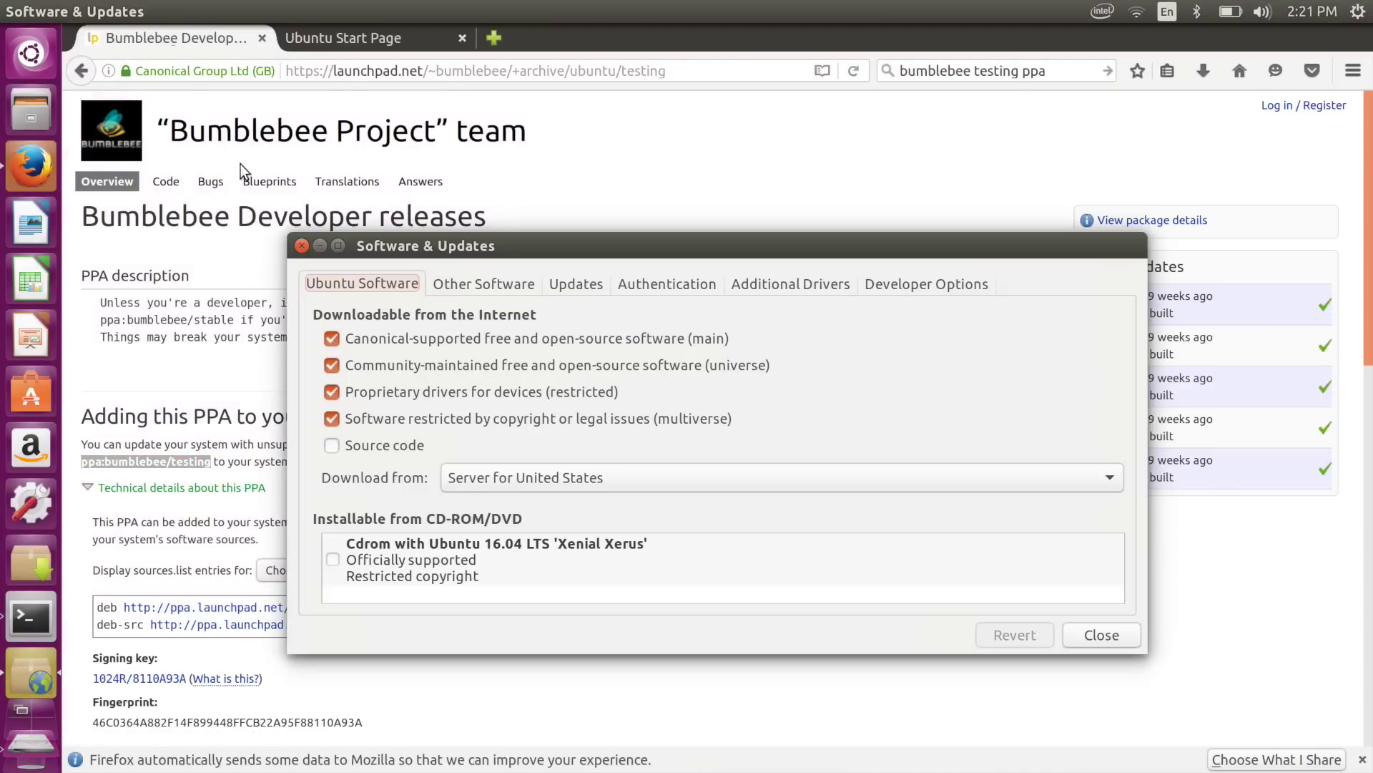
# Step: Add ppa:bumblebee/testing as an other-software source, authenticate with the account password, and reload the available software information
pyautogui.click(470, 279)
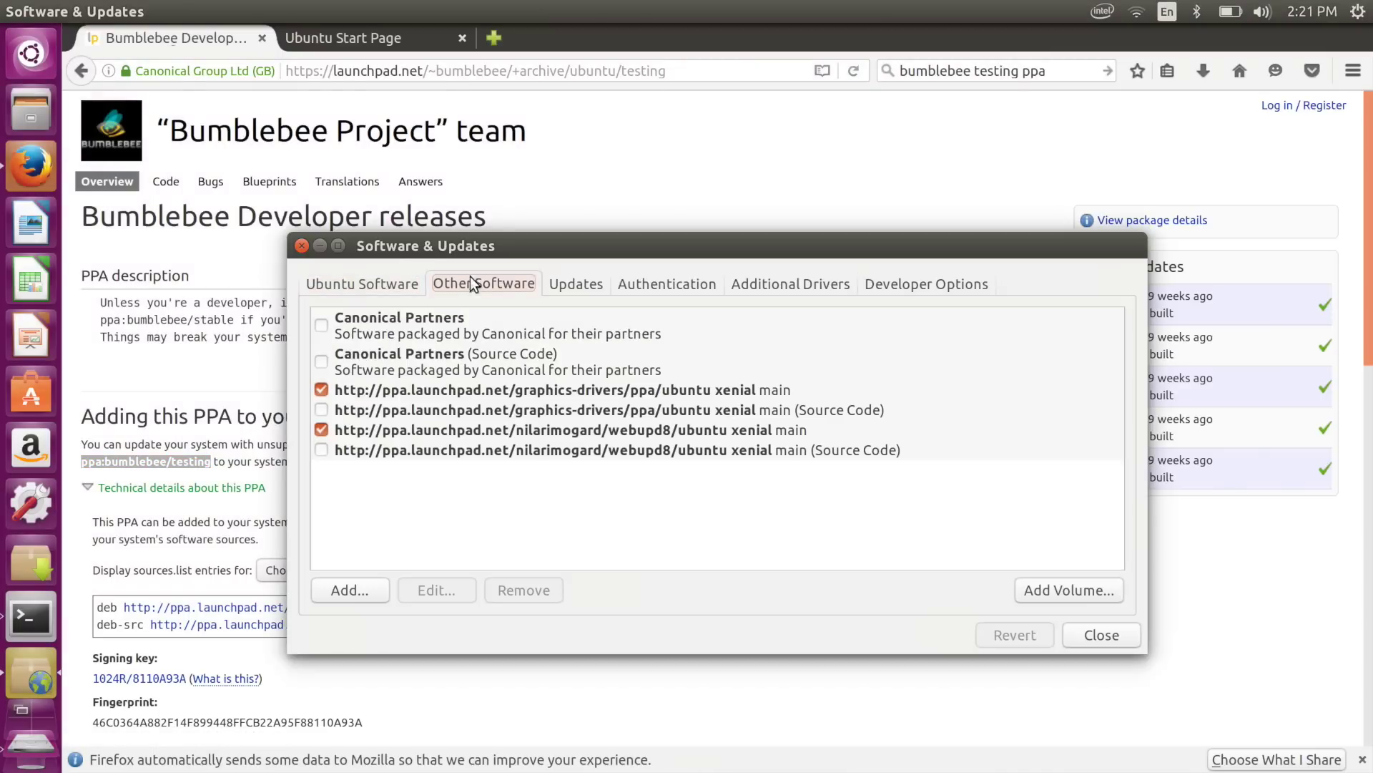
pyautogui.click(365, 588)
pyautogui.write('ppa:bumblebee/testing')
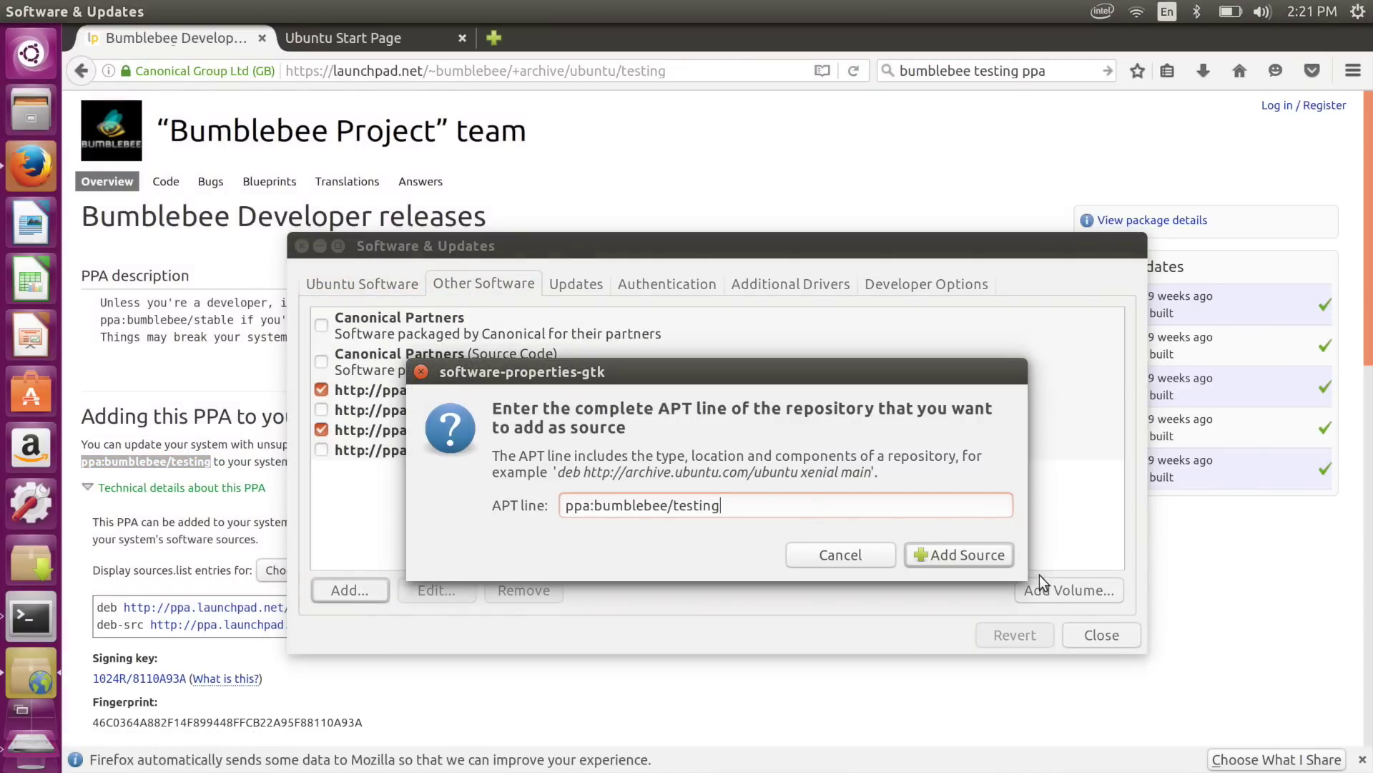
pyautogui.click(997, 560)
pyautogui.write('*******')
pyautogui.click(970, 529)
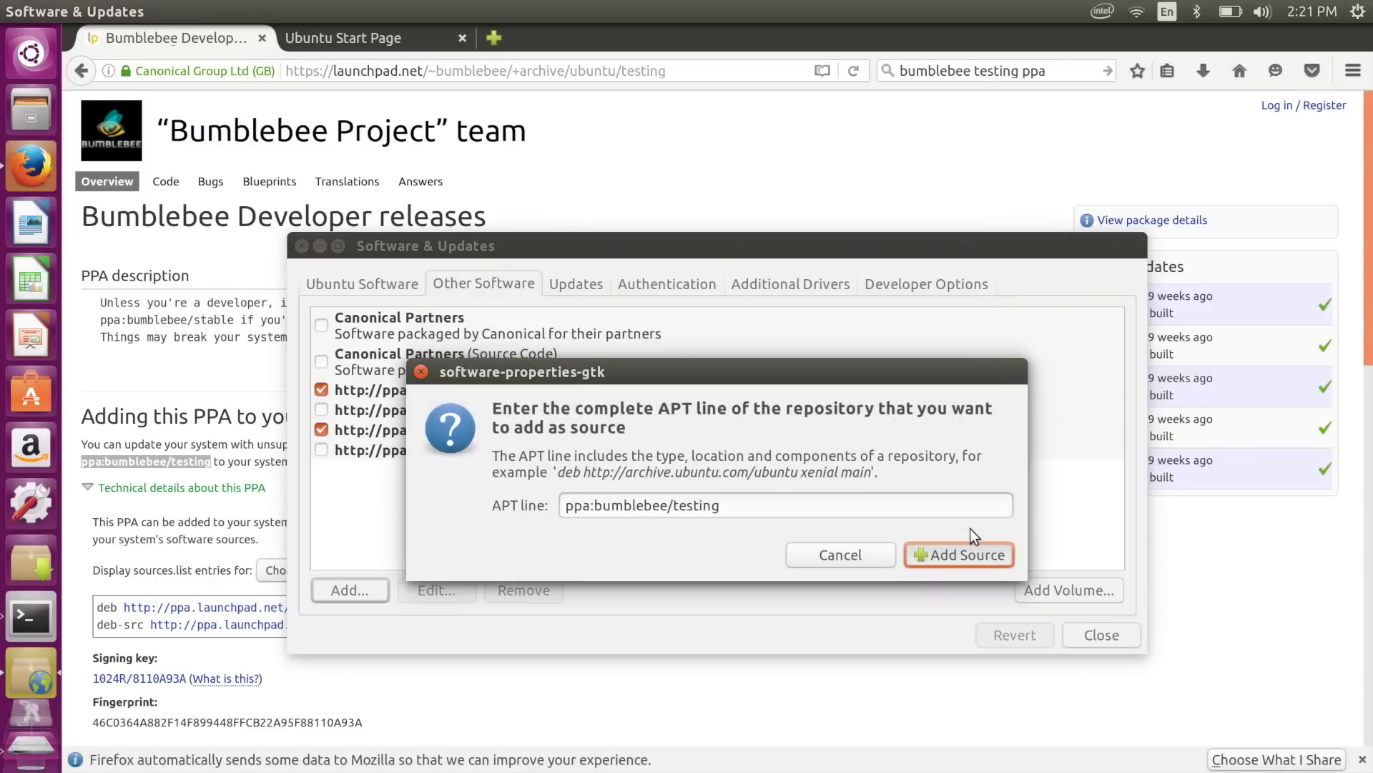
pyautogui.click(1078, 632)
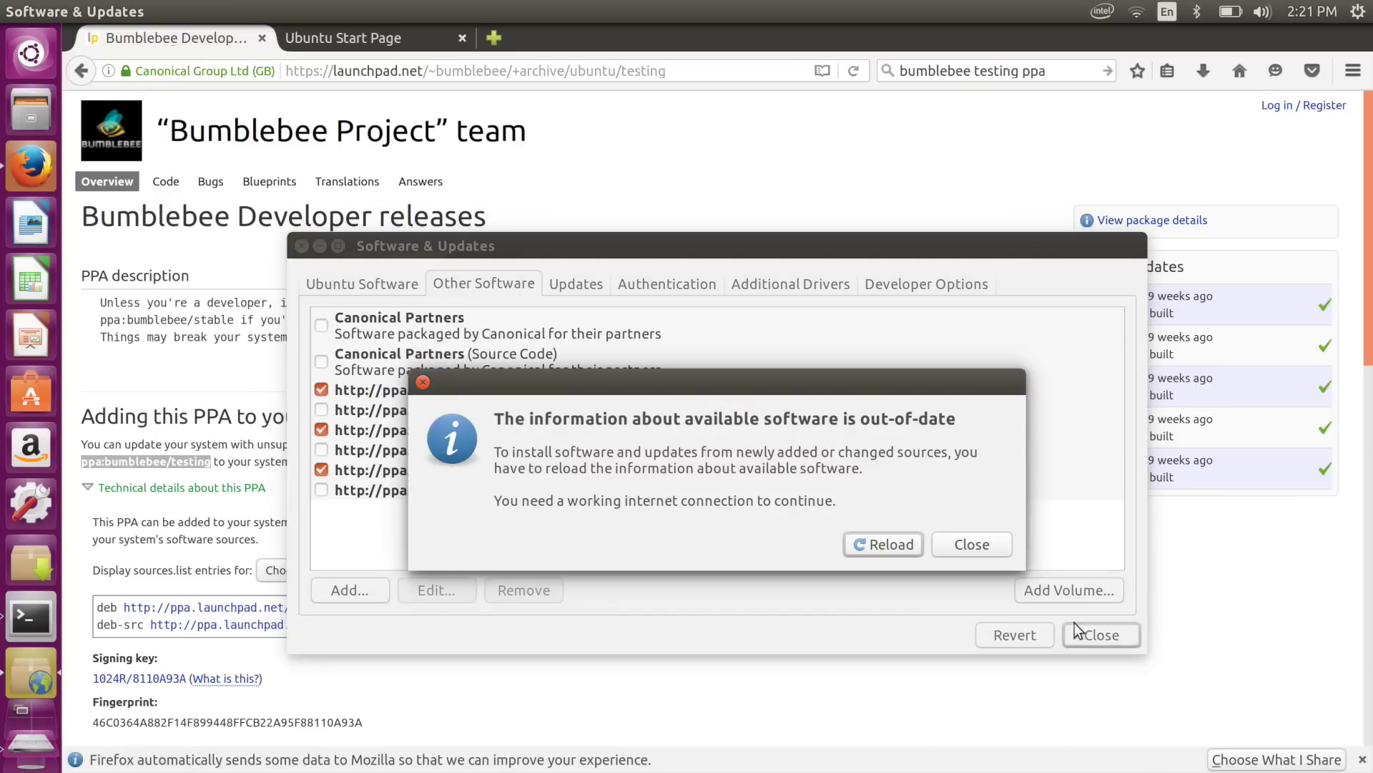
pyautogui.click(868, 541)
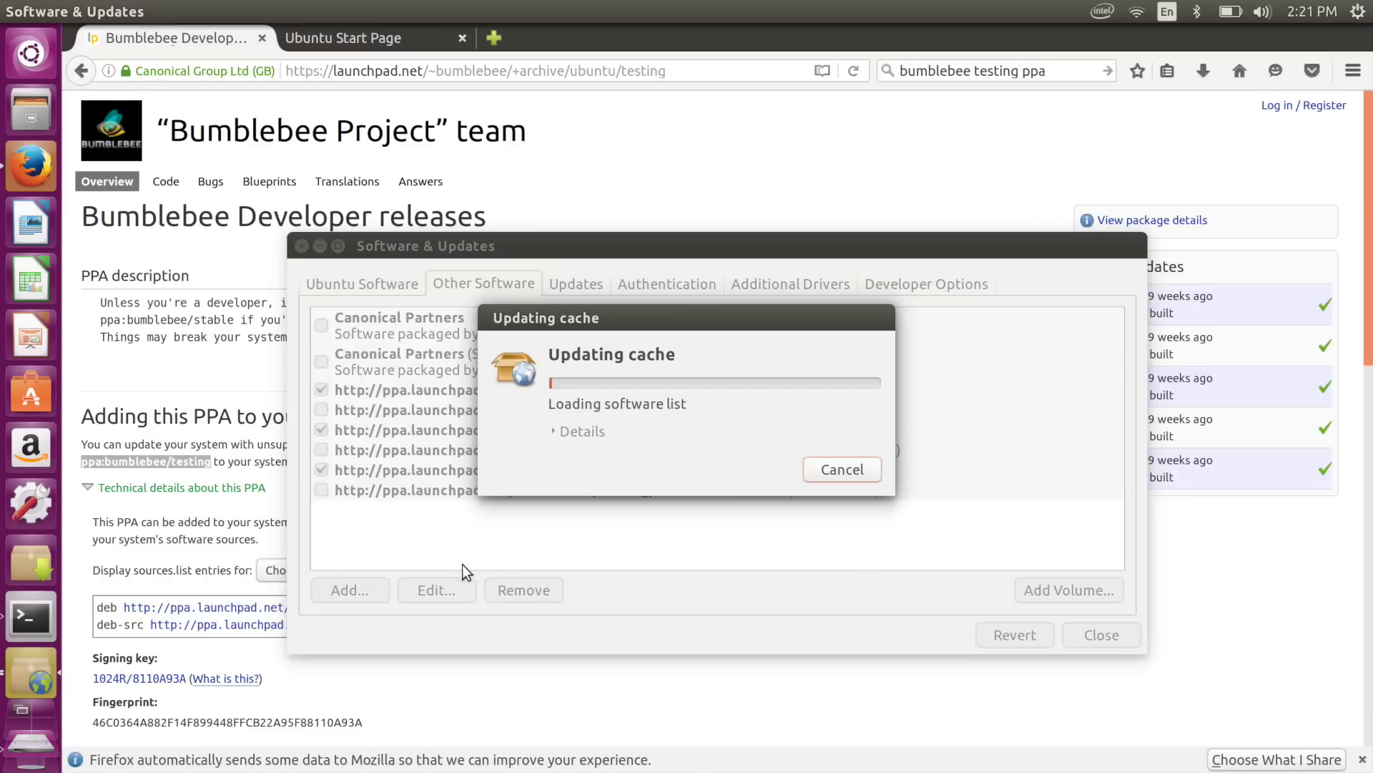
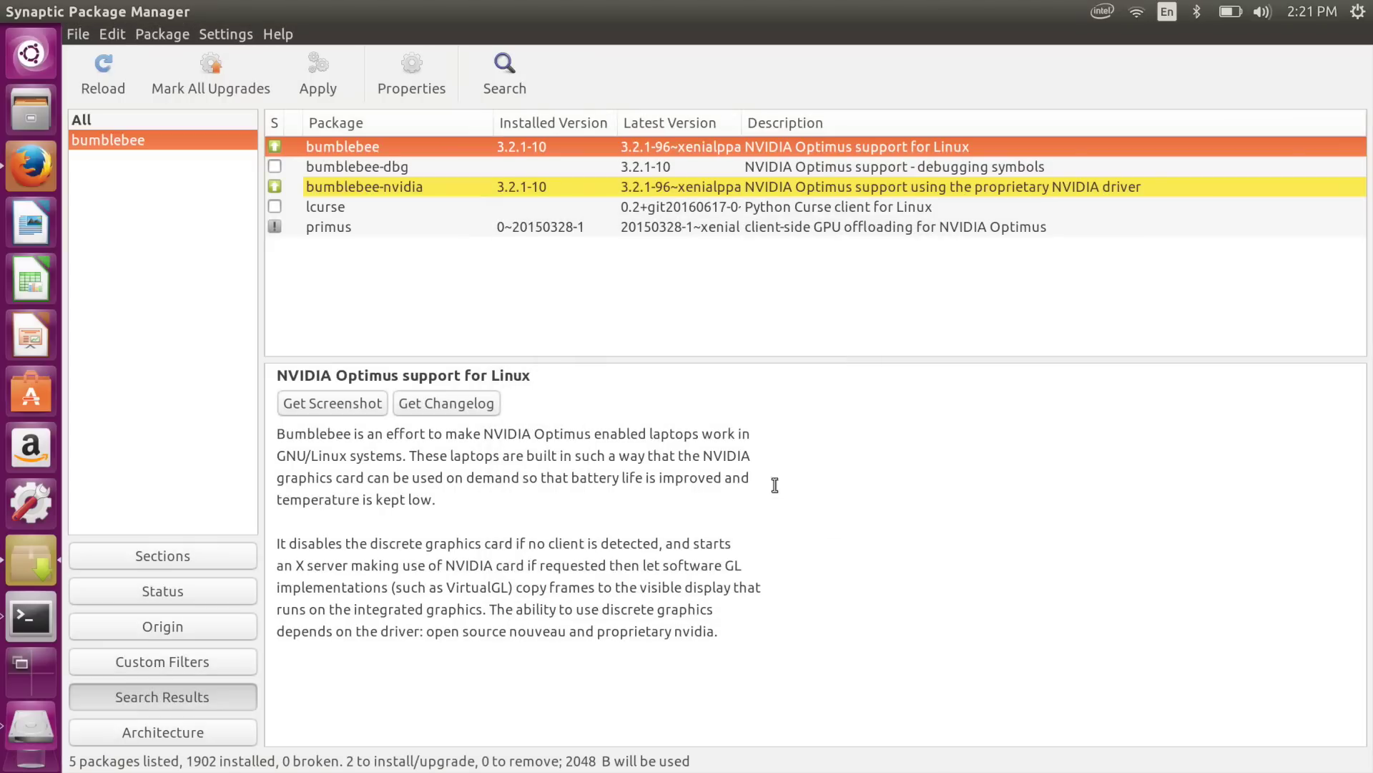
# Step: Mark primus for upgrade together with the required primus-libs and primus-libs:i386 upgrades
pyautogui.click(274, 227)
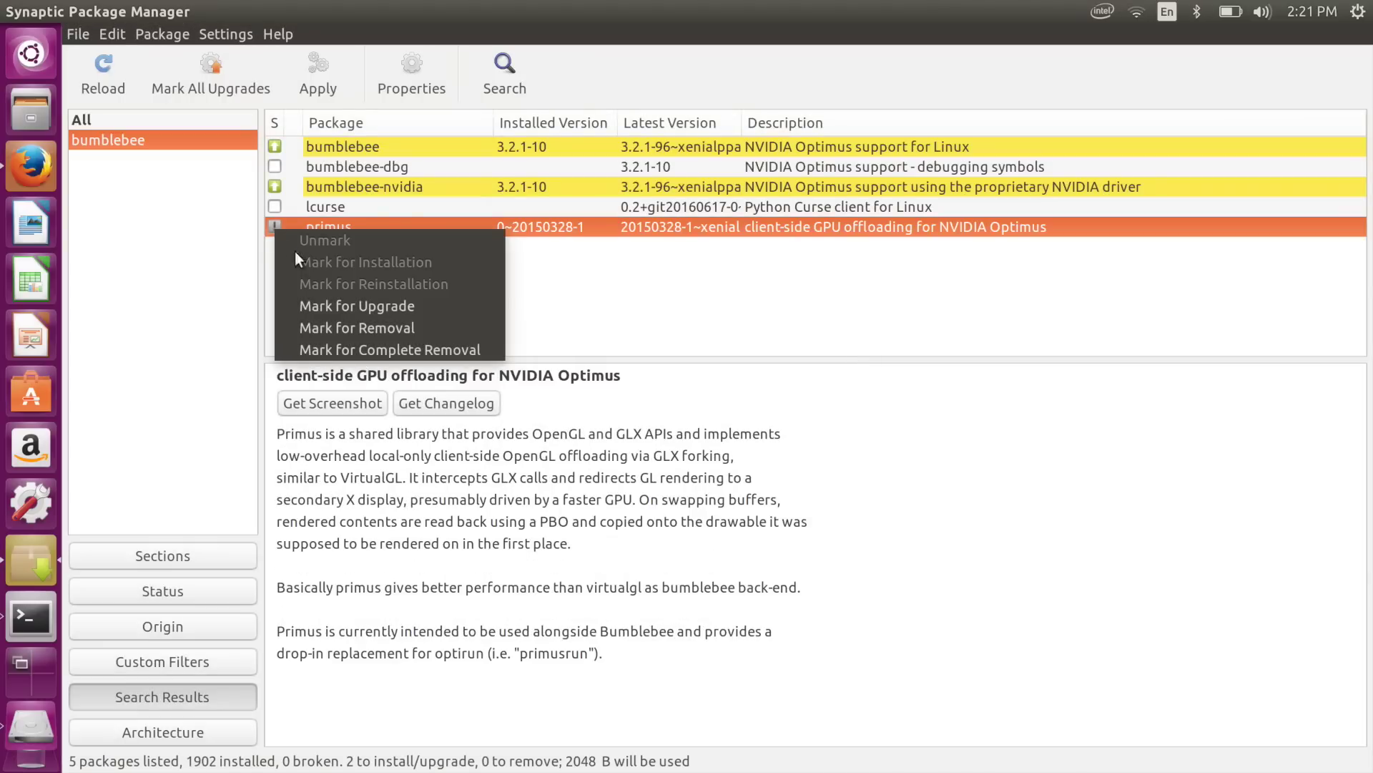
pyautogui.click(322, 308)
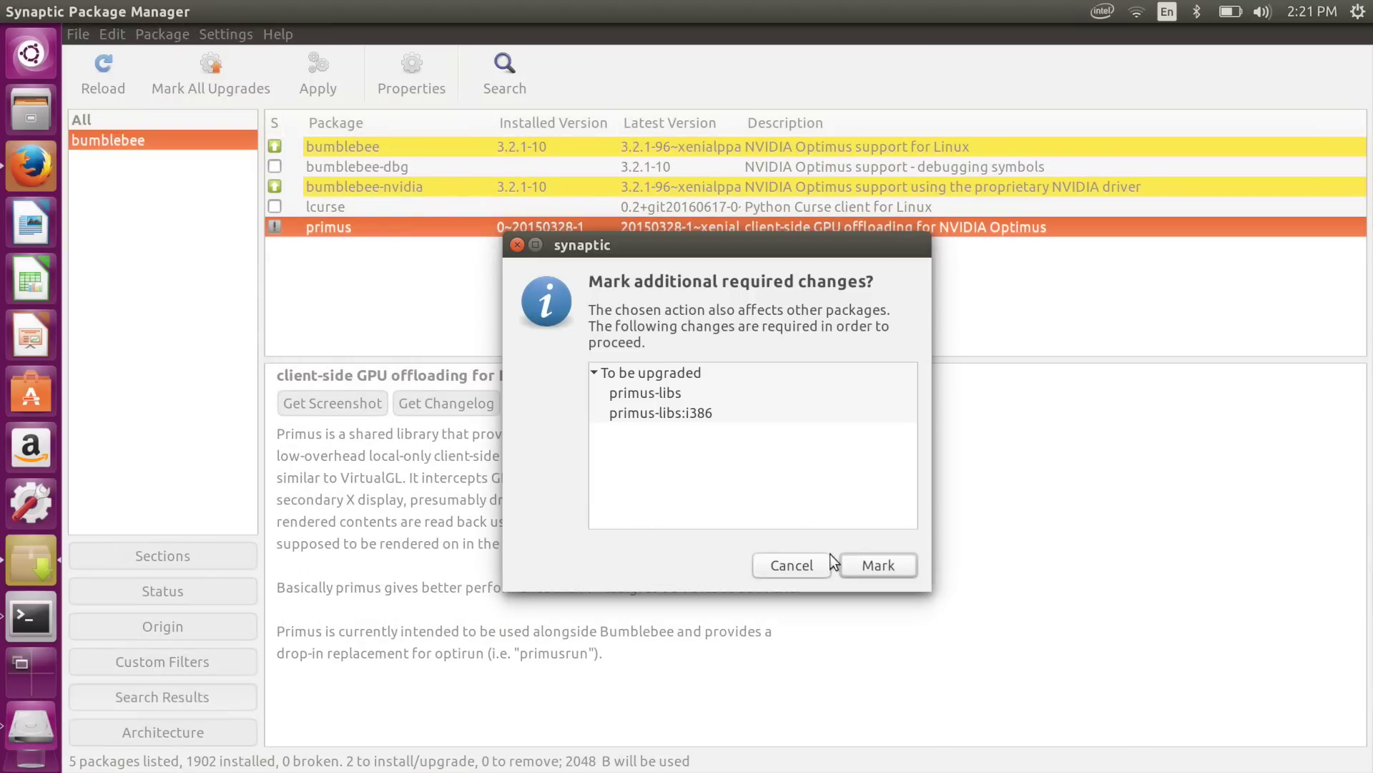
pyautogui.click(888, 566)
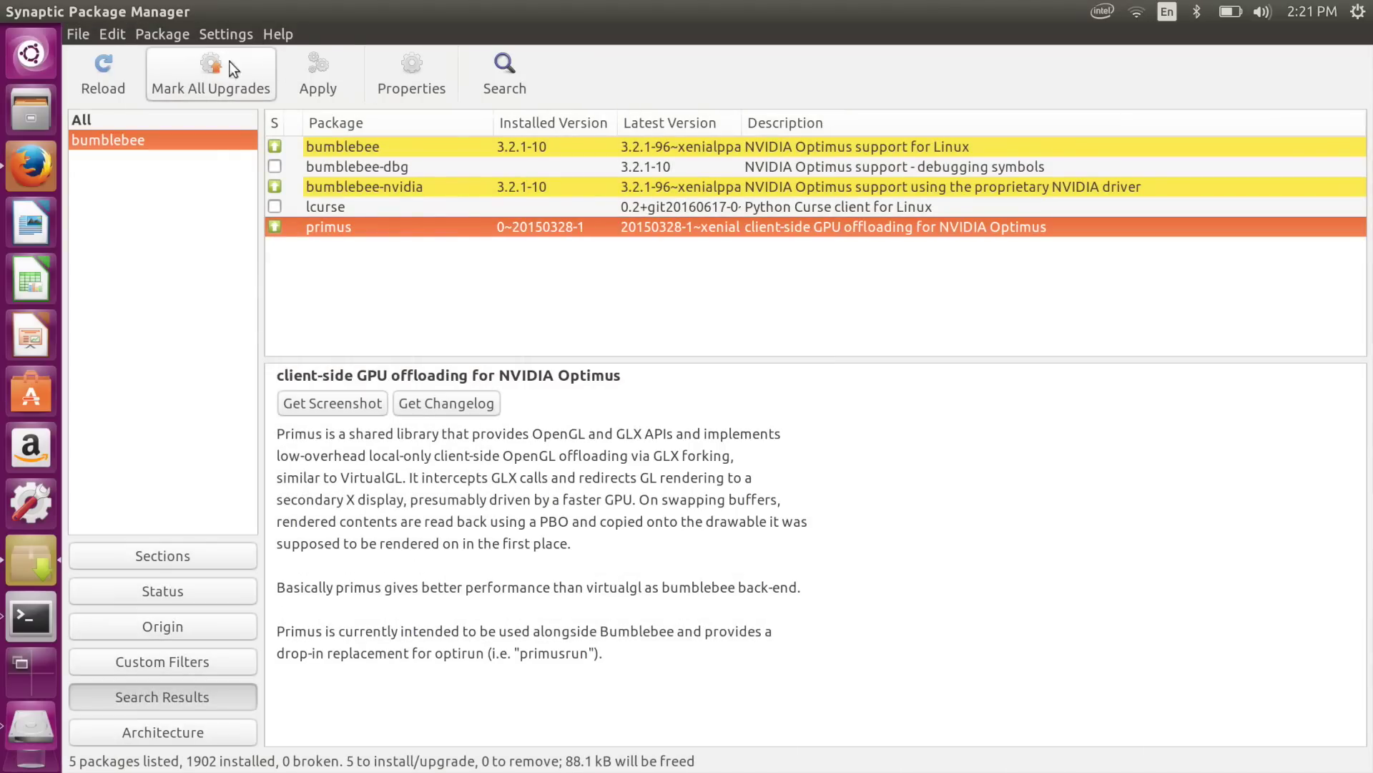
# Step: Apply the marked upgrades, keeping the current /etc/bumblebee/bumblebee.conf after reviewing its differences, and open the system session options
pyautogui.click(302, 67)
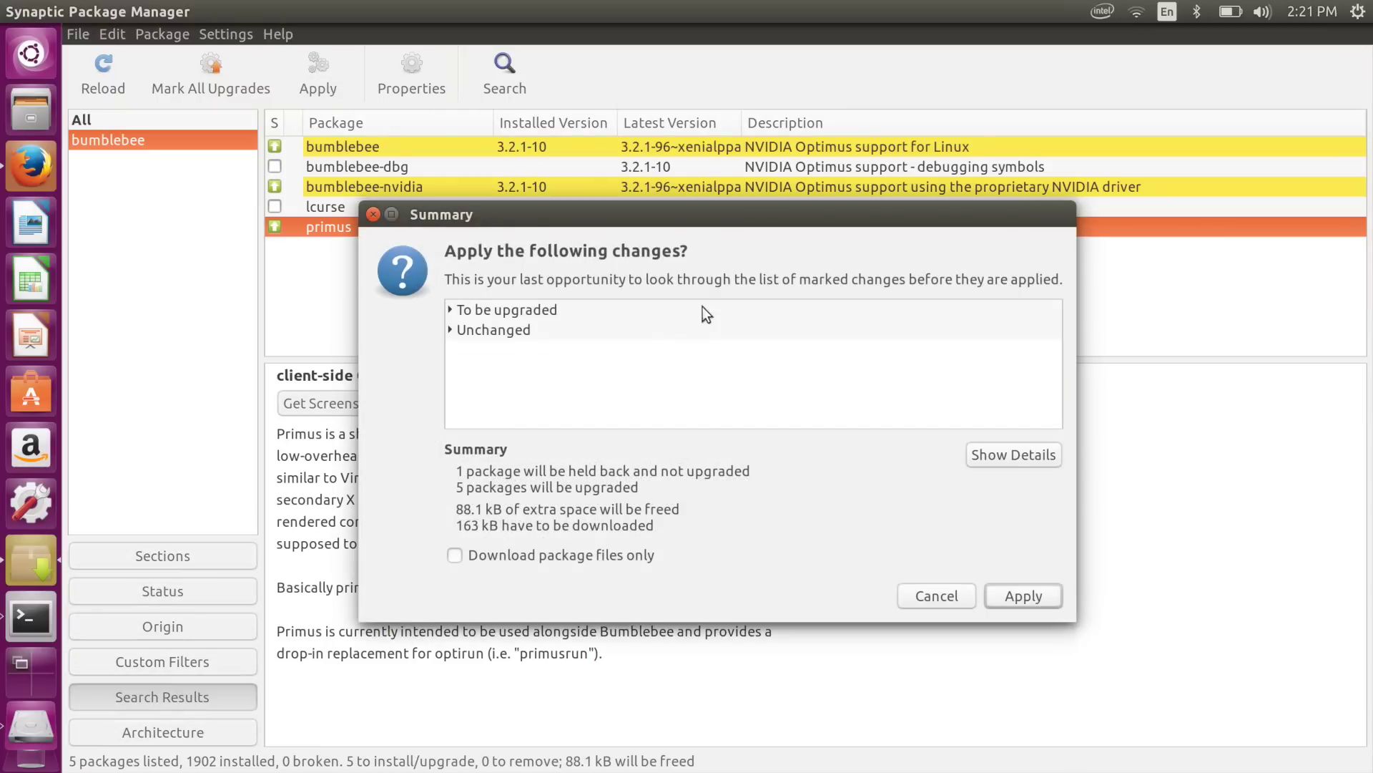
pyautogui.click(1041, 598)
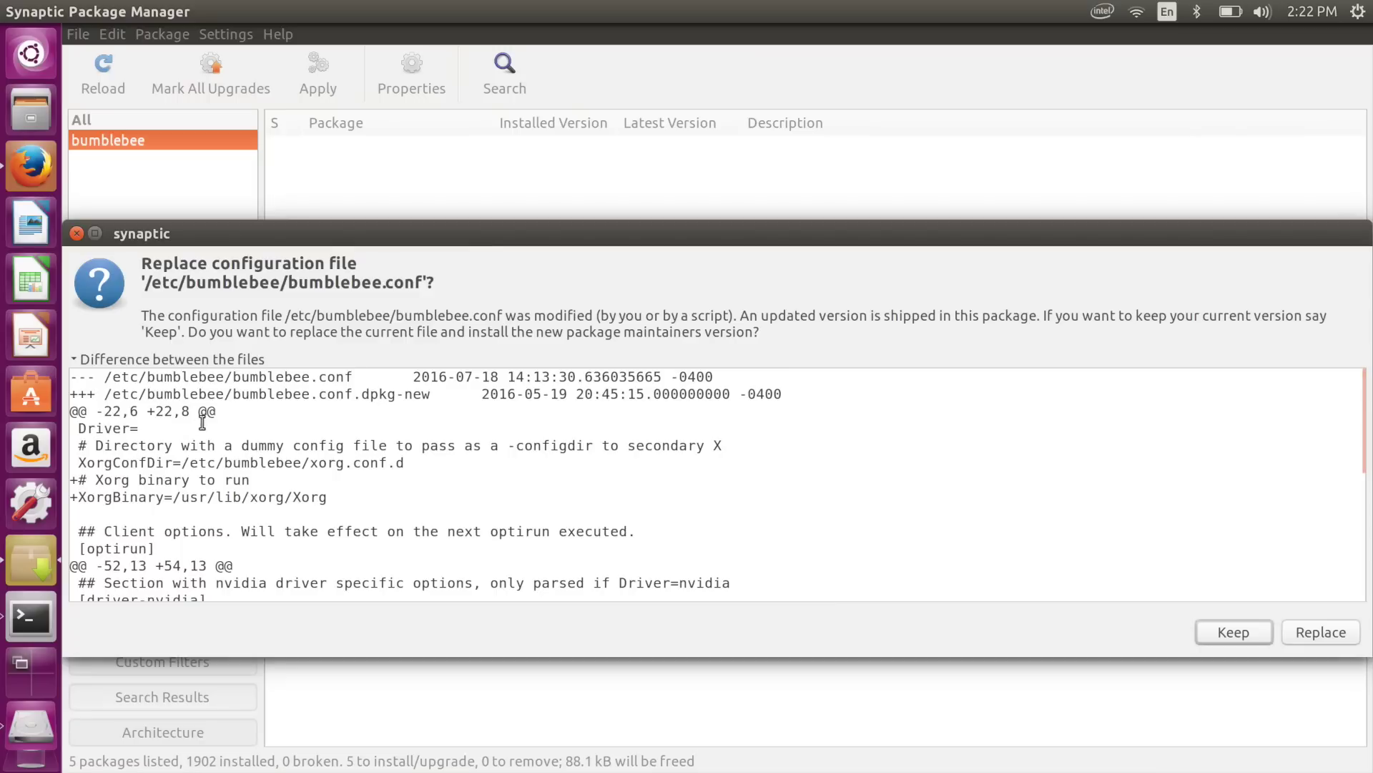
pyautogui.scroll(-6, 206, 424)
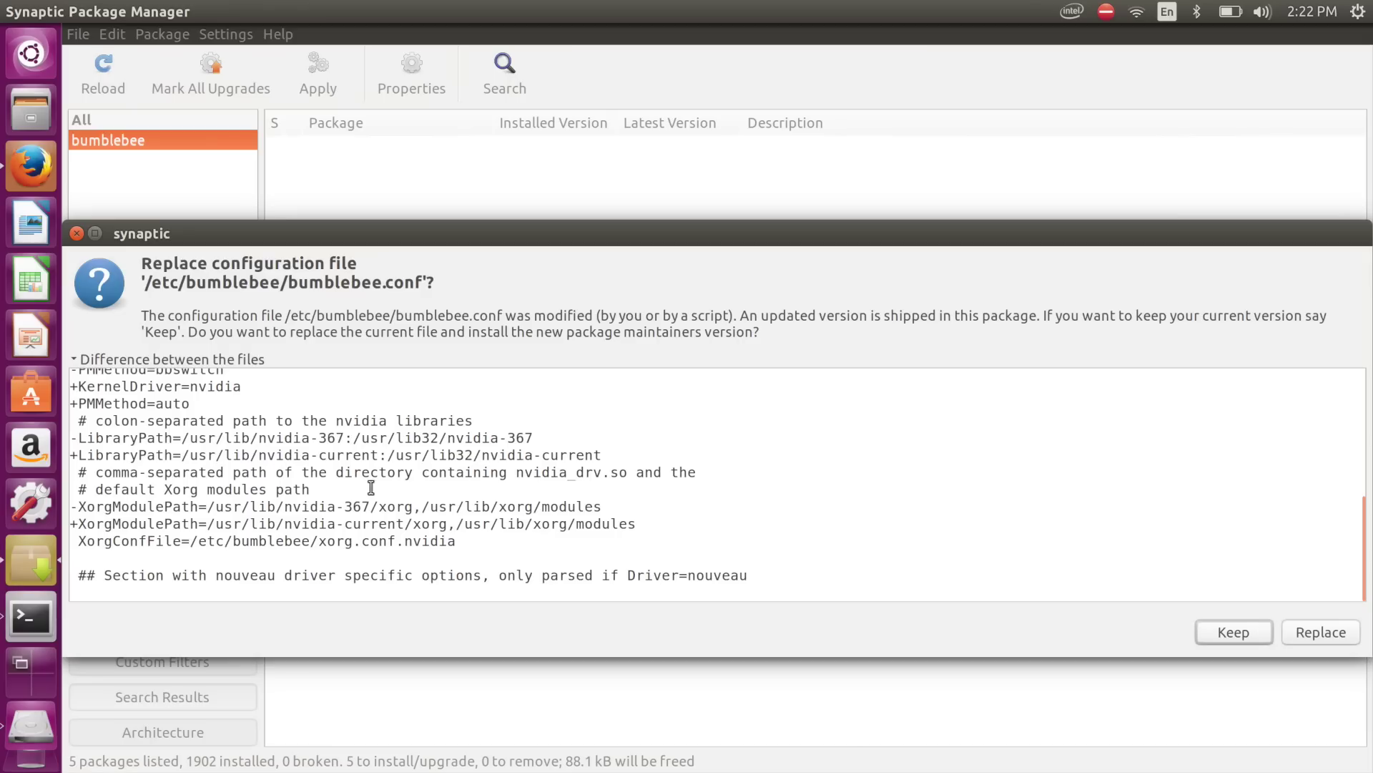
pyautogui.click(1263, 639)
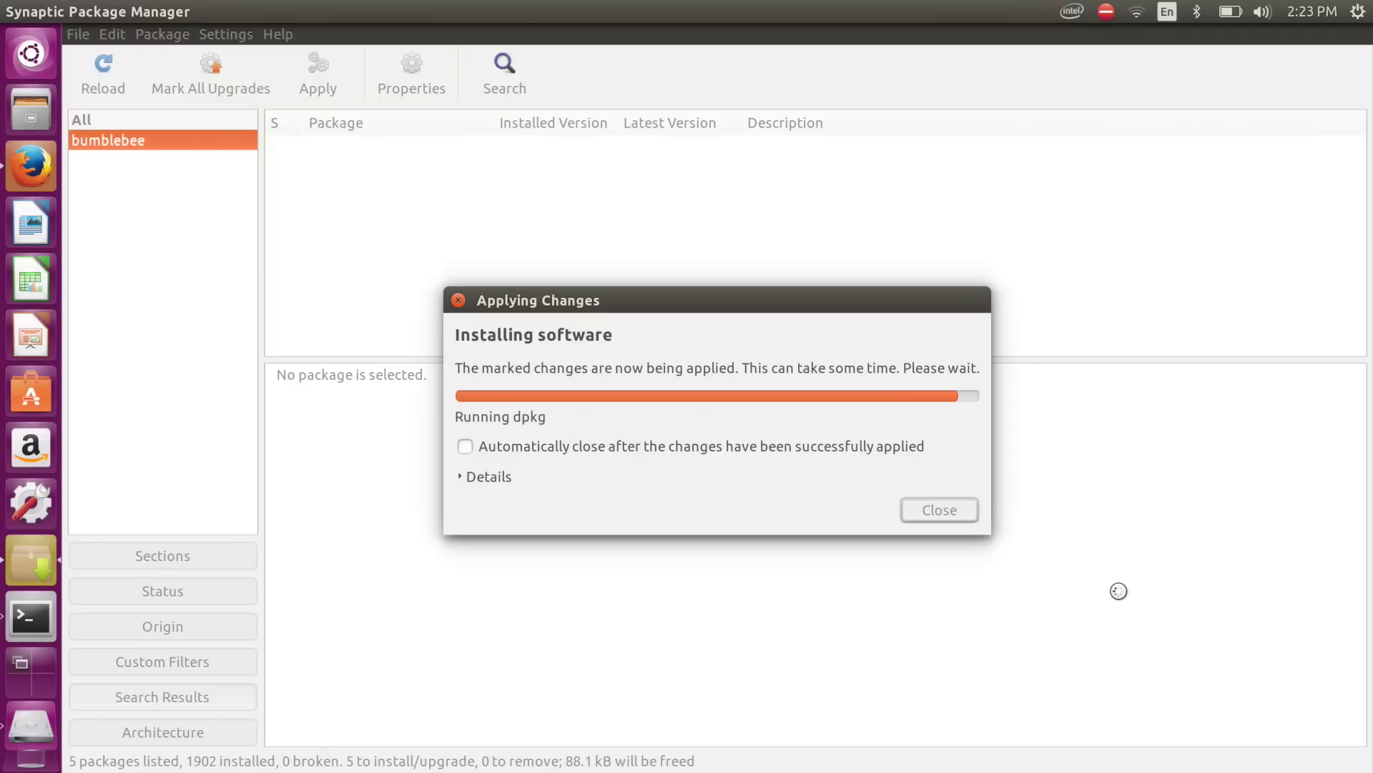
pyautogui.click(922, 483)
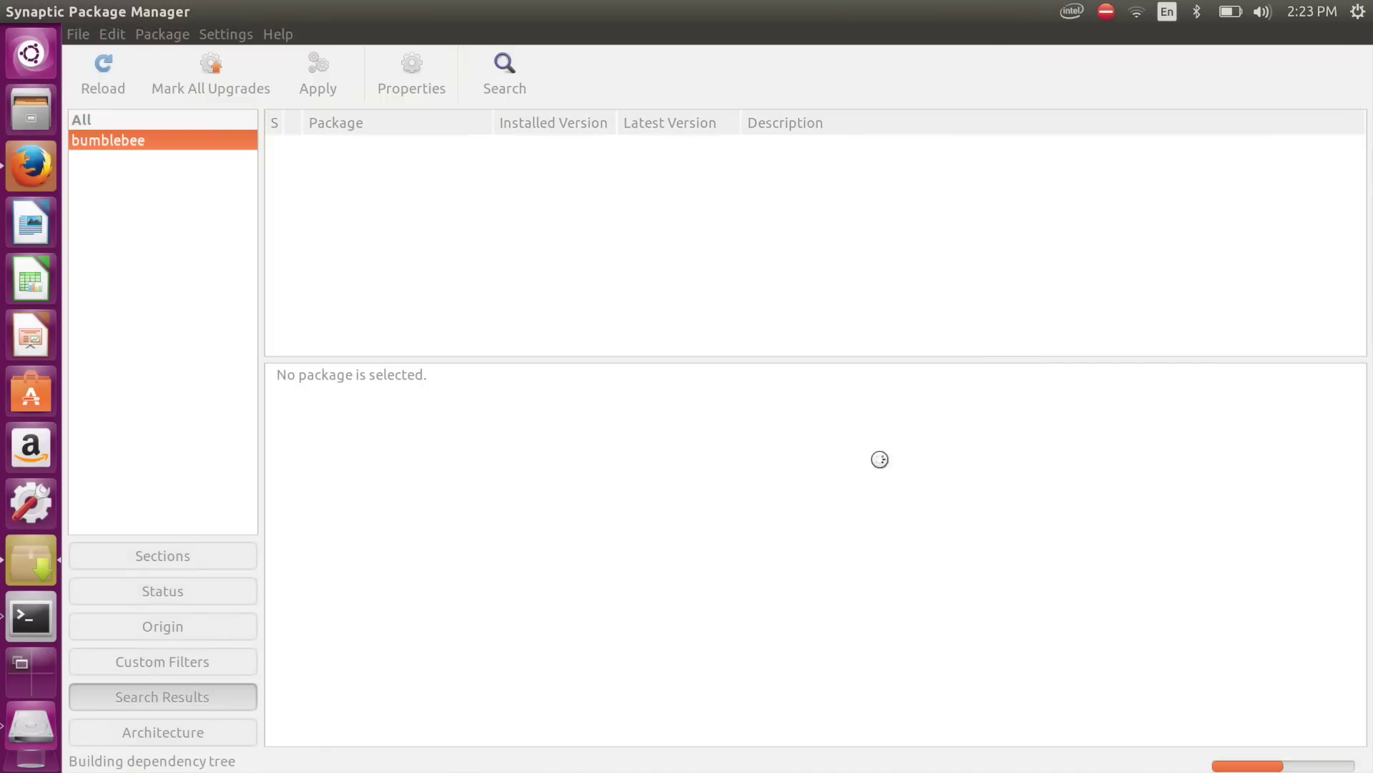
pyautogui.click(1368, 8)
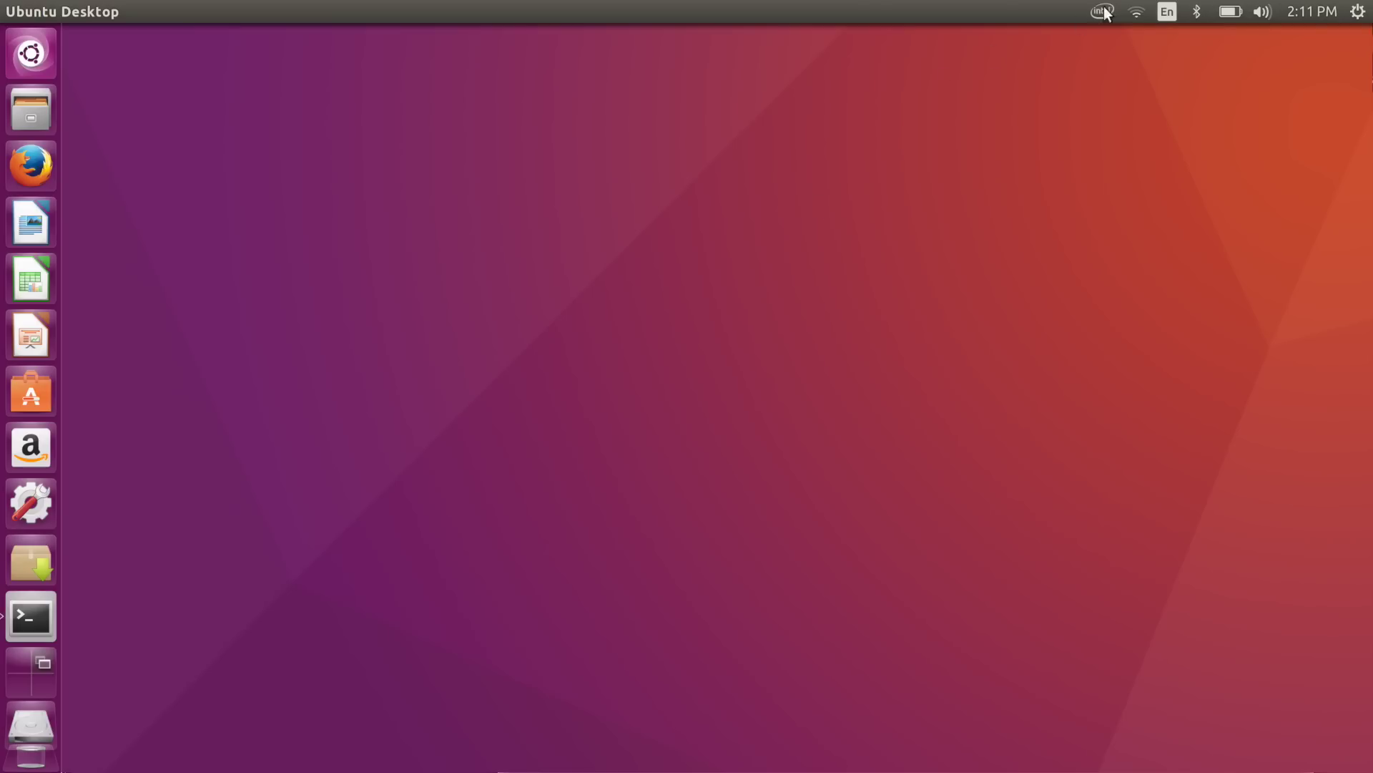
# Step: Request a quick graphics switch from the Prime Indicator and cancel the logout
pyautogui.click(1116, 10)
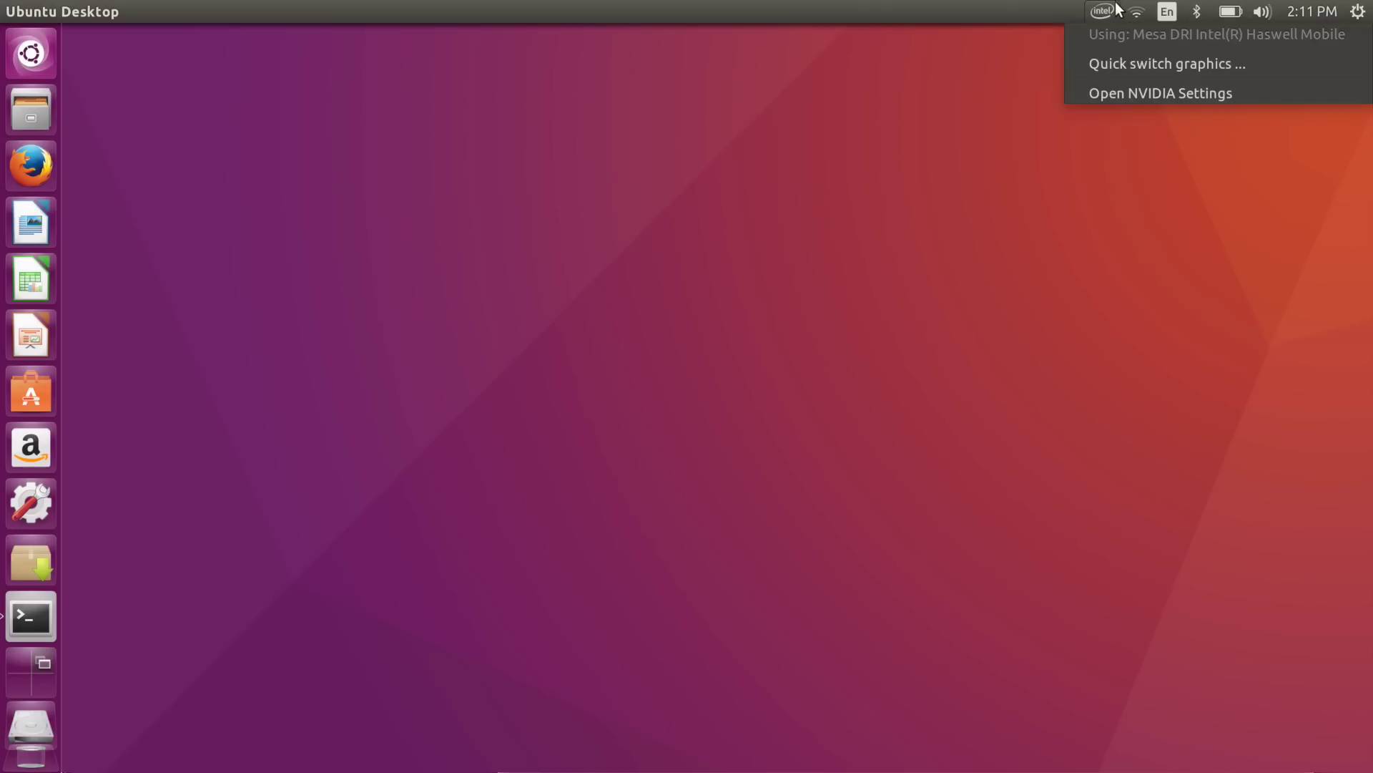
pyautogui.click(1120, 63)
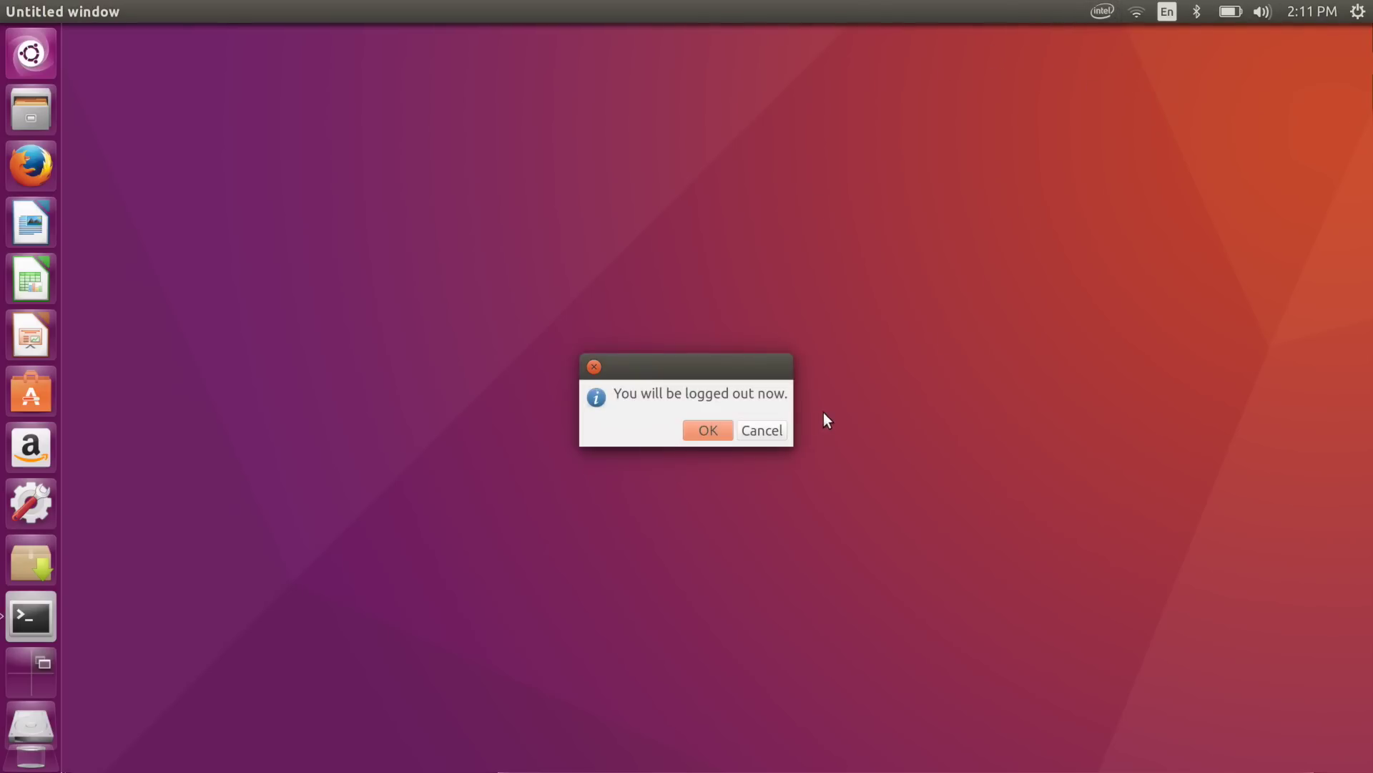
pyautogui.click(771, 435)
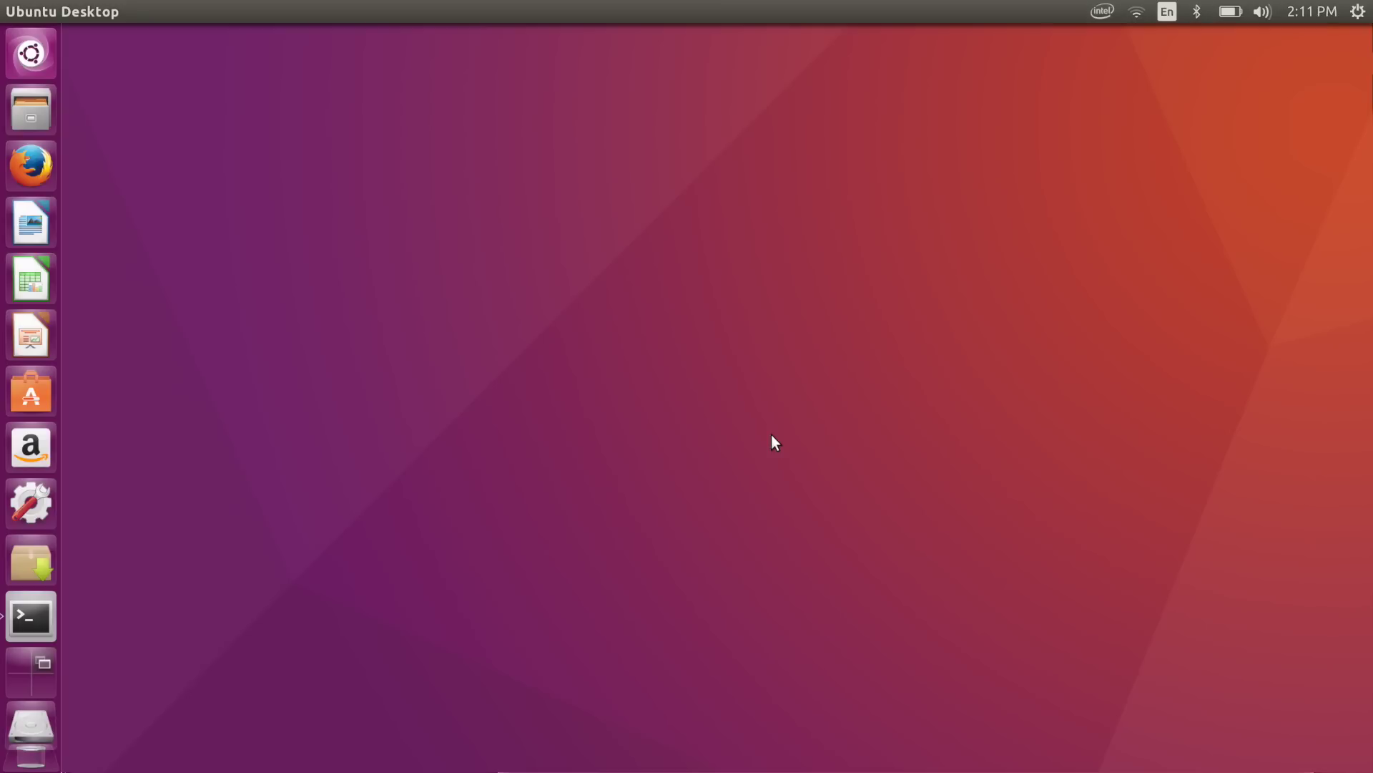